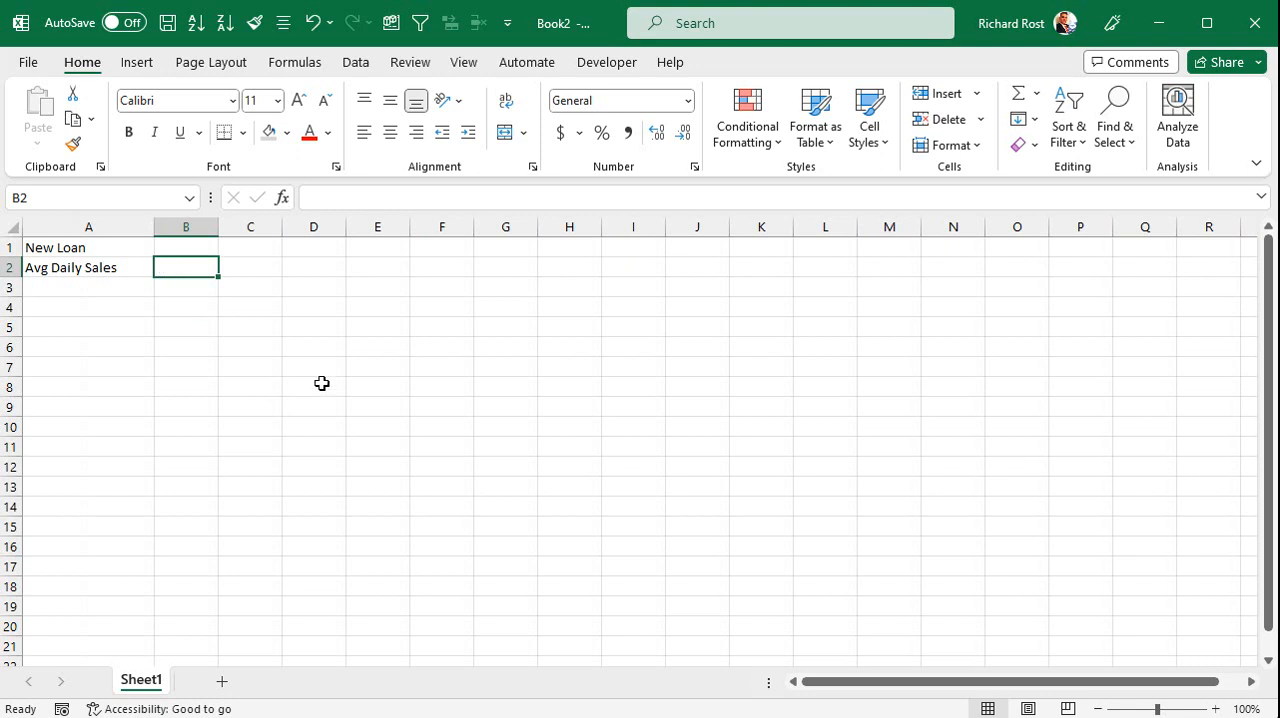
# Enter 1000 as the average daily sales in B2 and add a "Repayment Rate" row below it with 30%.
pyautogui.write('1000')
pyautogui.press('Return')
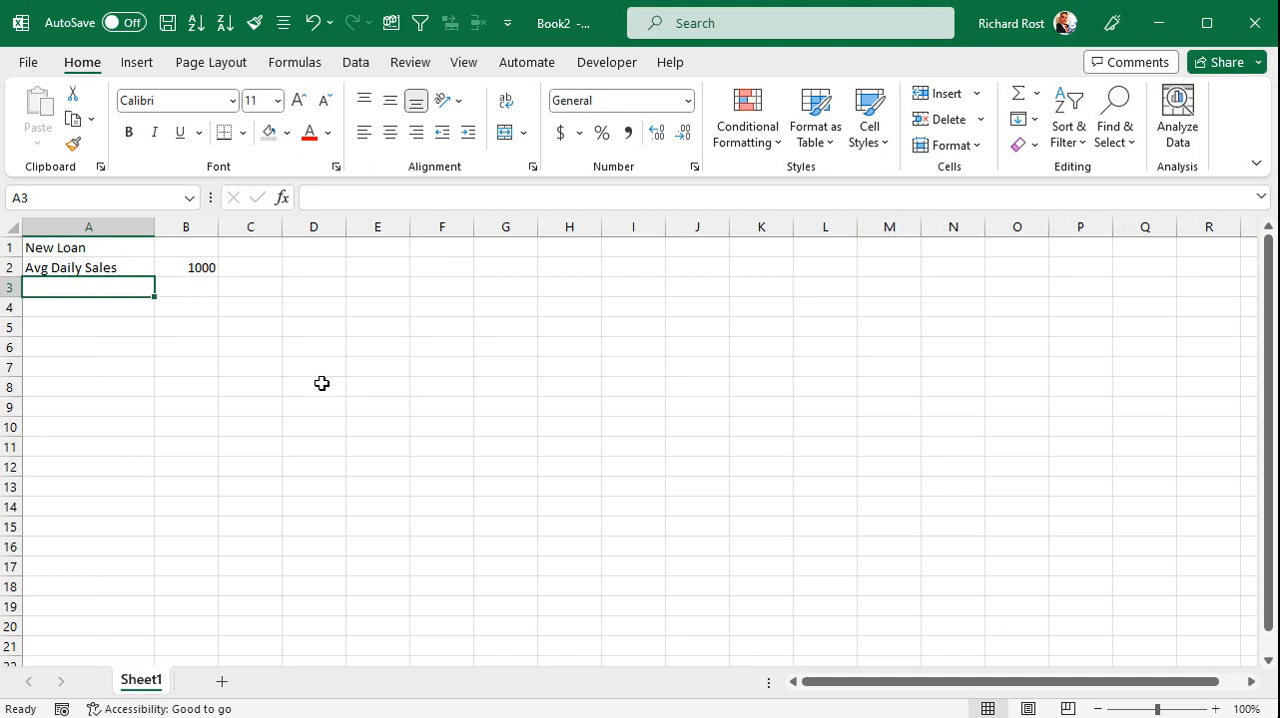
pyautogui.write('Repa')
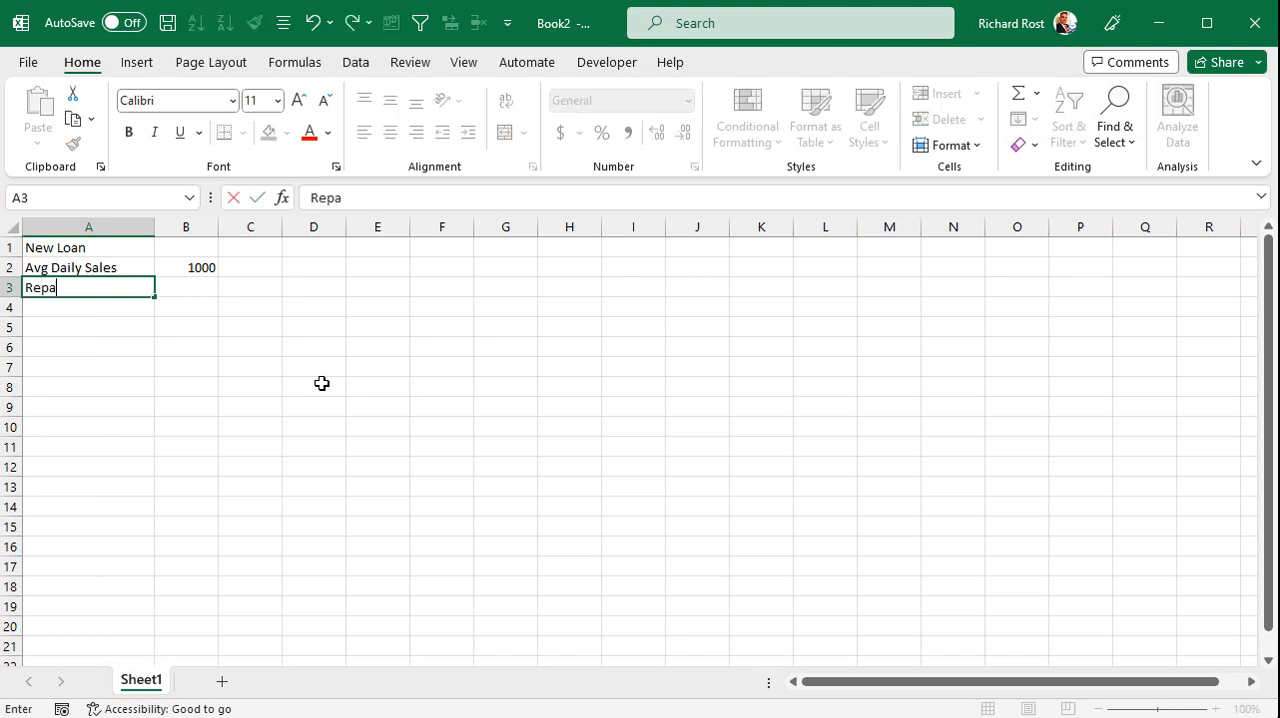
pyautogui.write('yment Rate')
pyautogui.press('Tab')
pyautogui.write('30%')
pyautogui.press('Return')
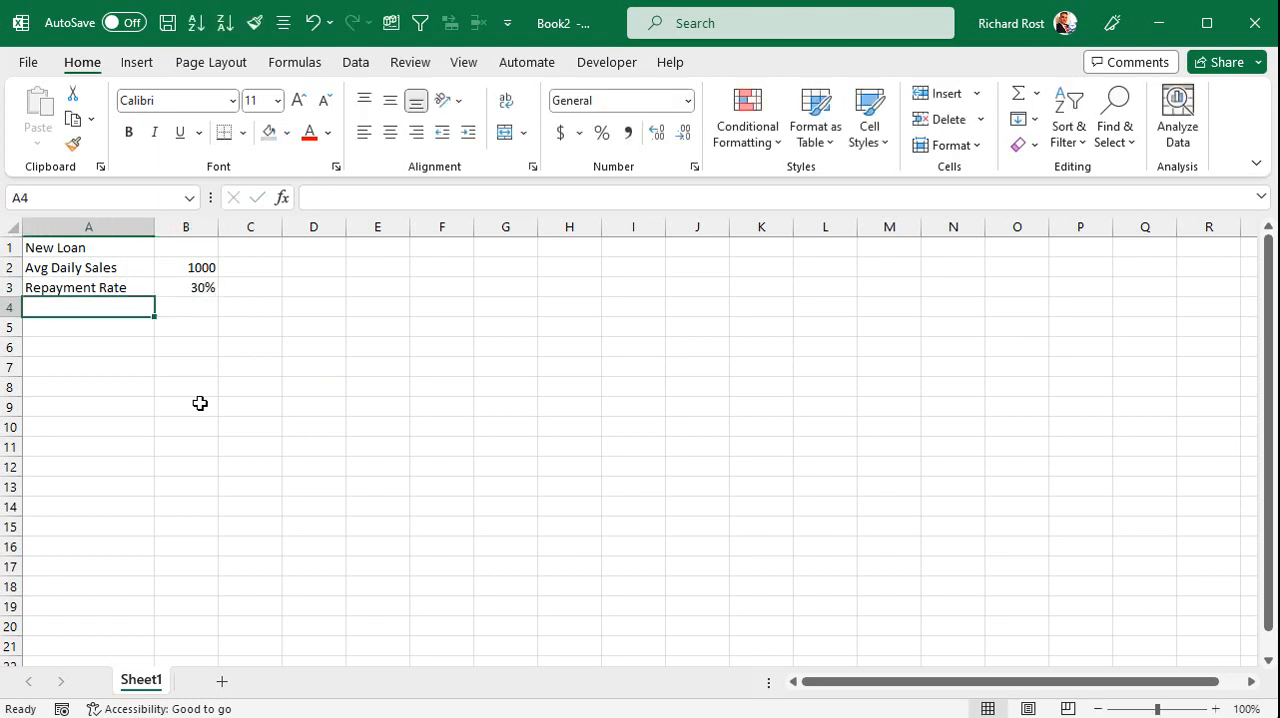
# Add a "Daily Repay" row in row 4 that multiplies average daily sales by the repayment rate with =B2*B3.
pyautogui.write('Daily Repay')
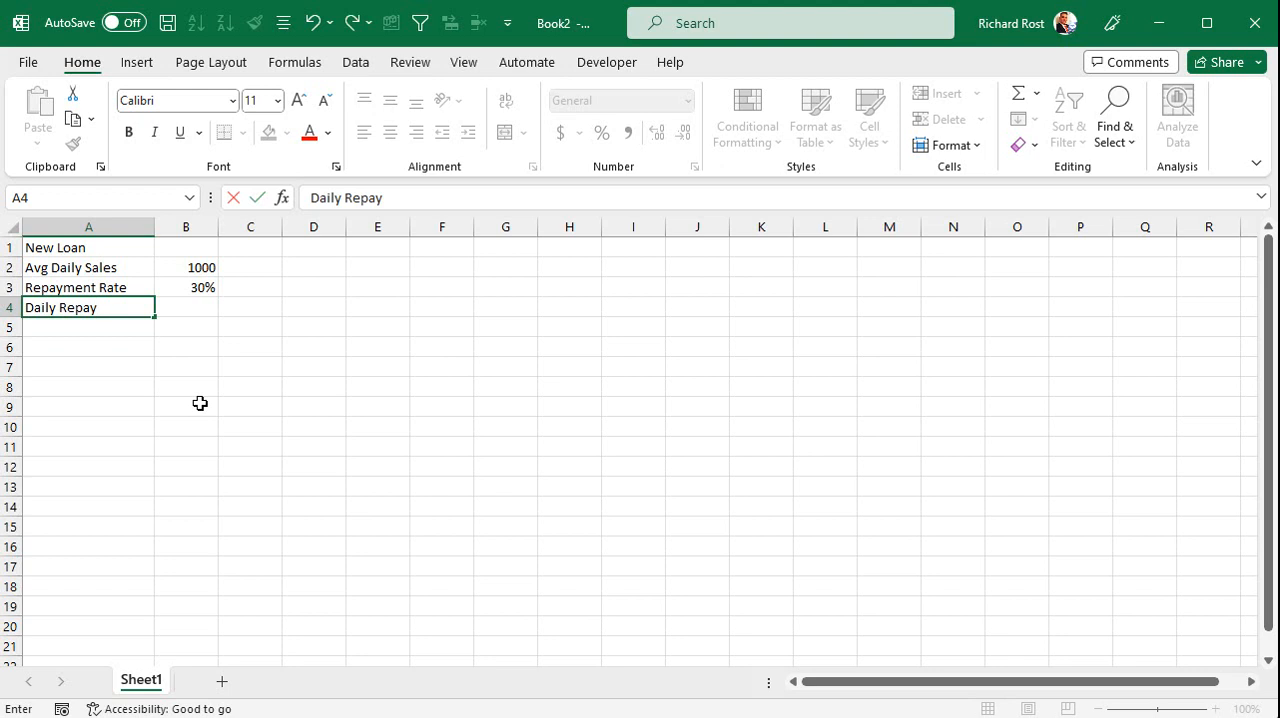
pyautogui.press('Tab')
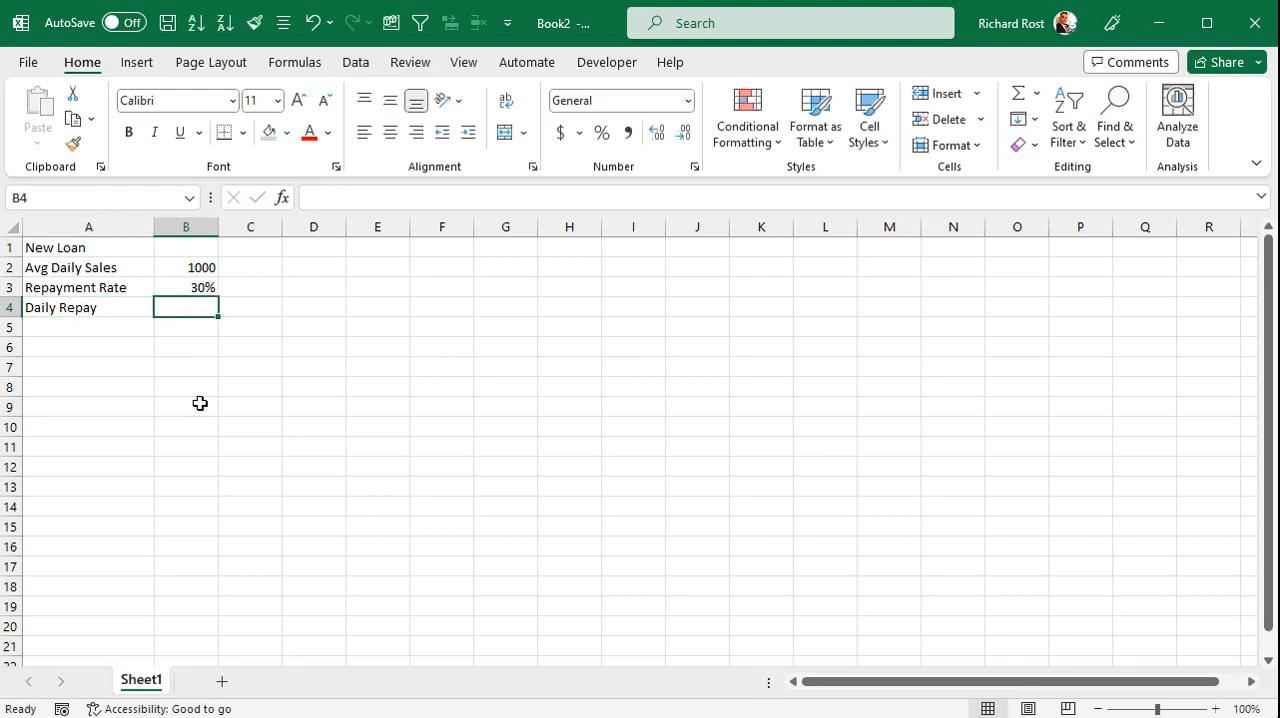
pyautogui.write('=')
pyautogui.click(200, 268)
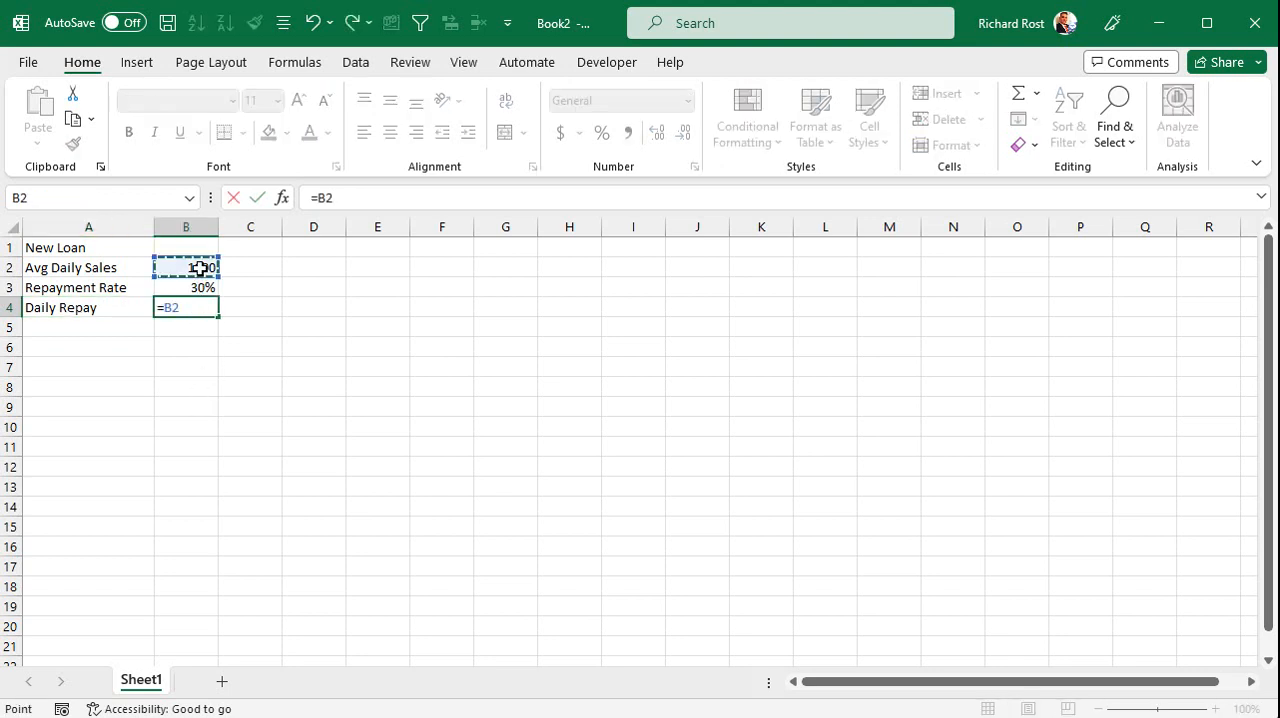
pyautogui.write('*')
pyautogui.click(192, 285)
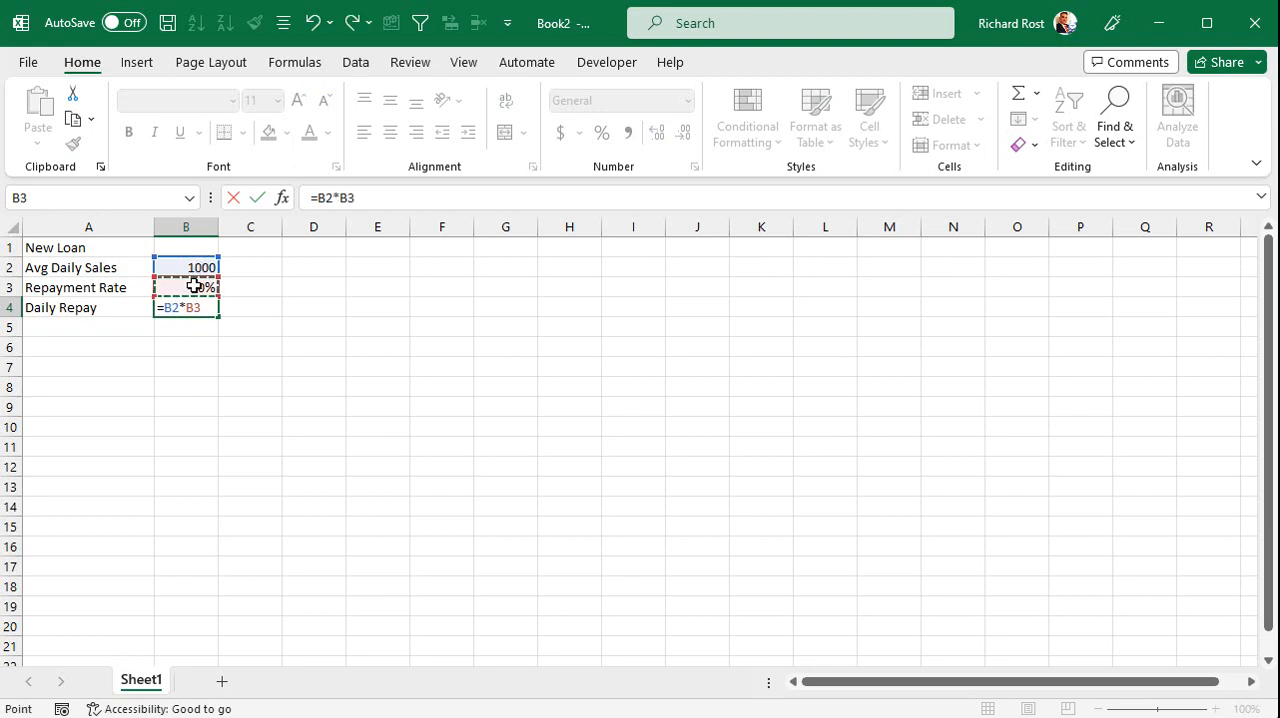
pyautogui.press('Return')
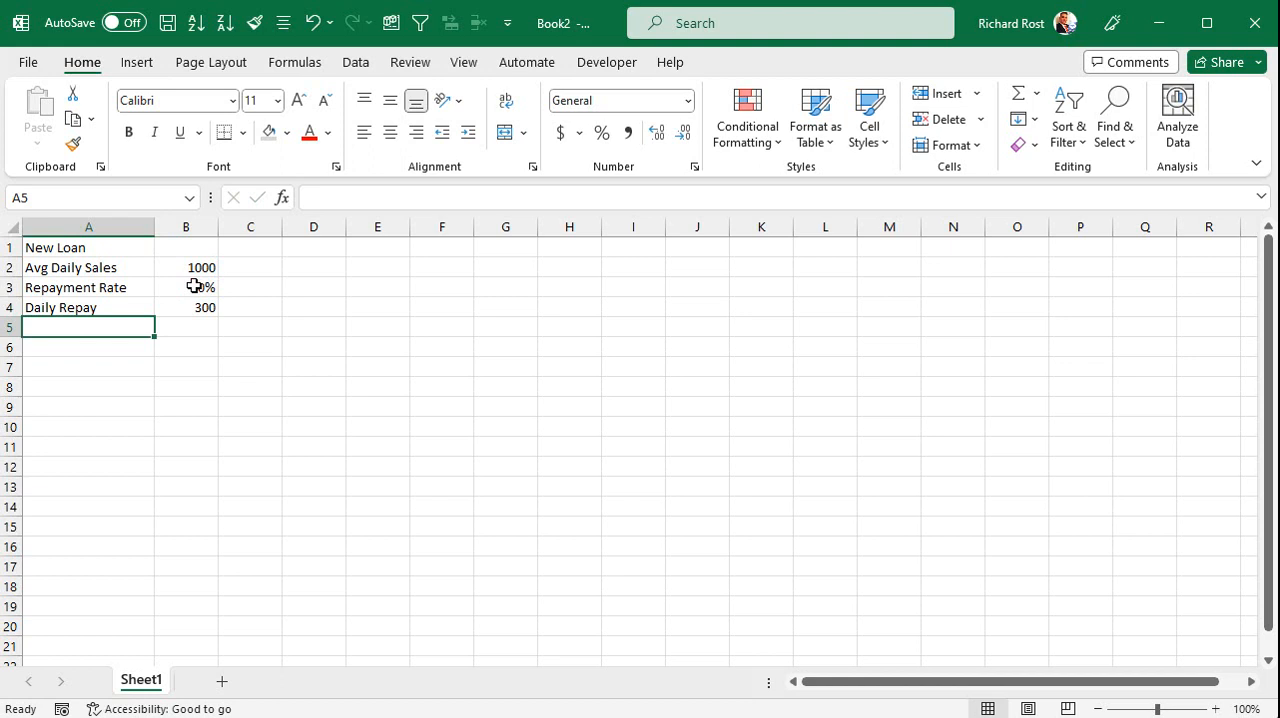
# Add a "Start Date" row in row 5 with 2023-08-25 and widen column B slightly to fit the date.
pyautogui.write('Start Date')
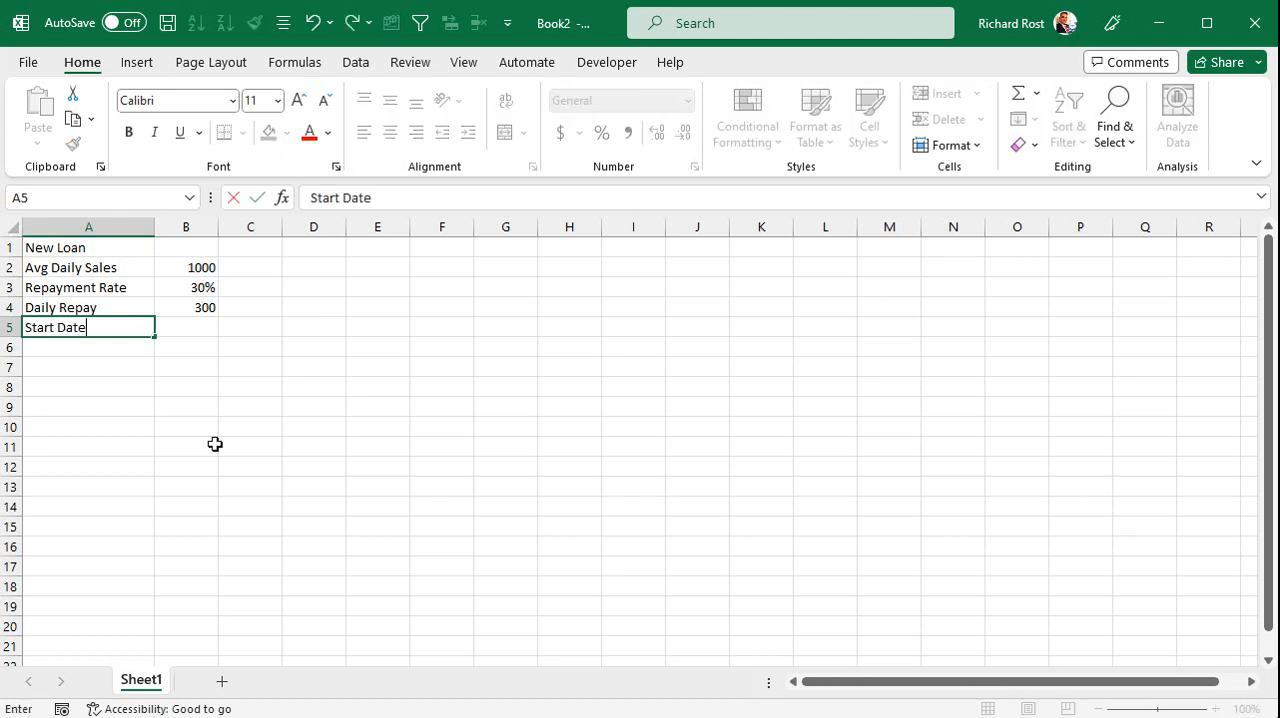
pyautogui.press('Tab')
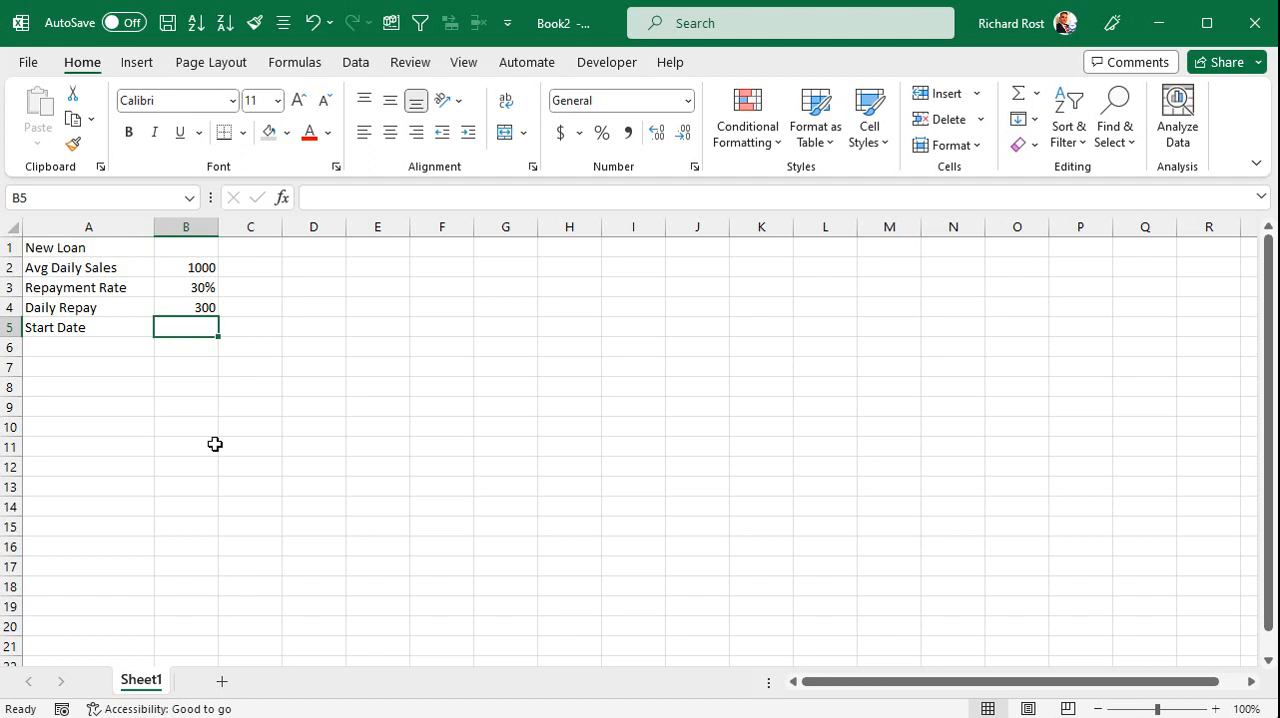
pyautogui.write('2023-08-25')
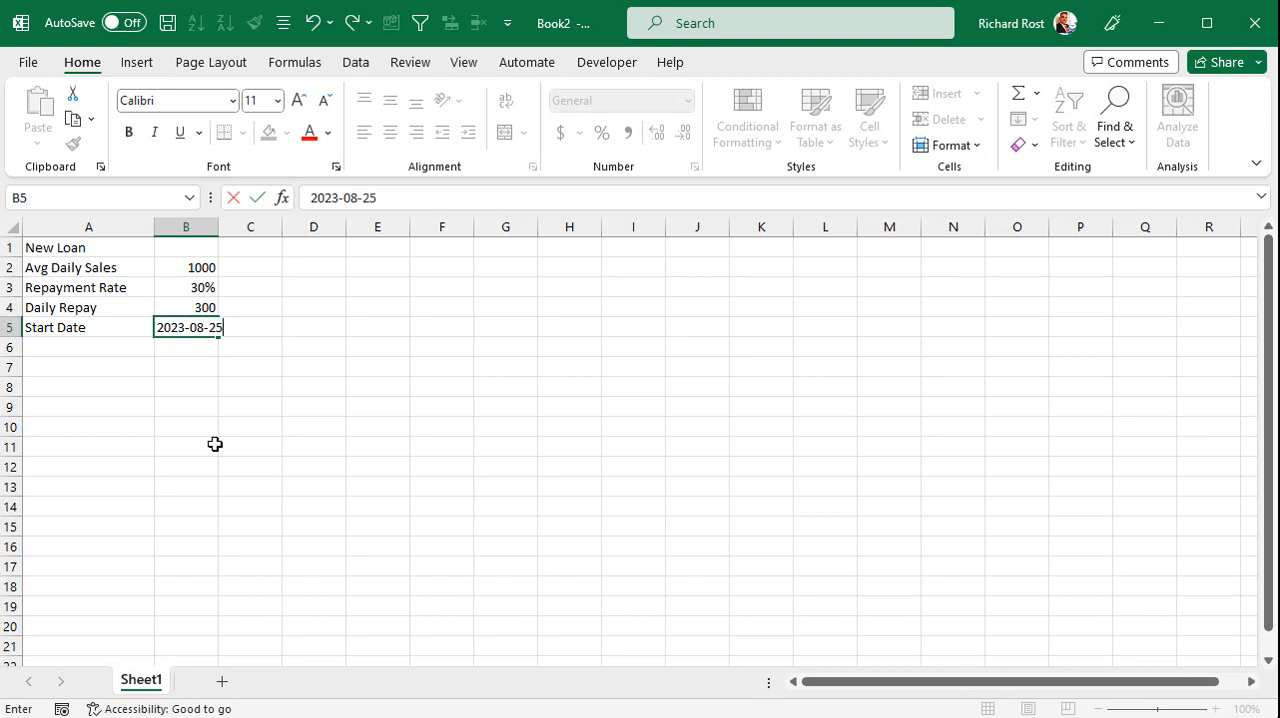
pyautogui.press('Return')
pyautogui.moveTo(228, 226); pyautogui.dragTo(236, 227)
pyautogui.click(196, 332)
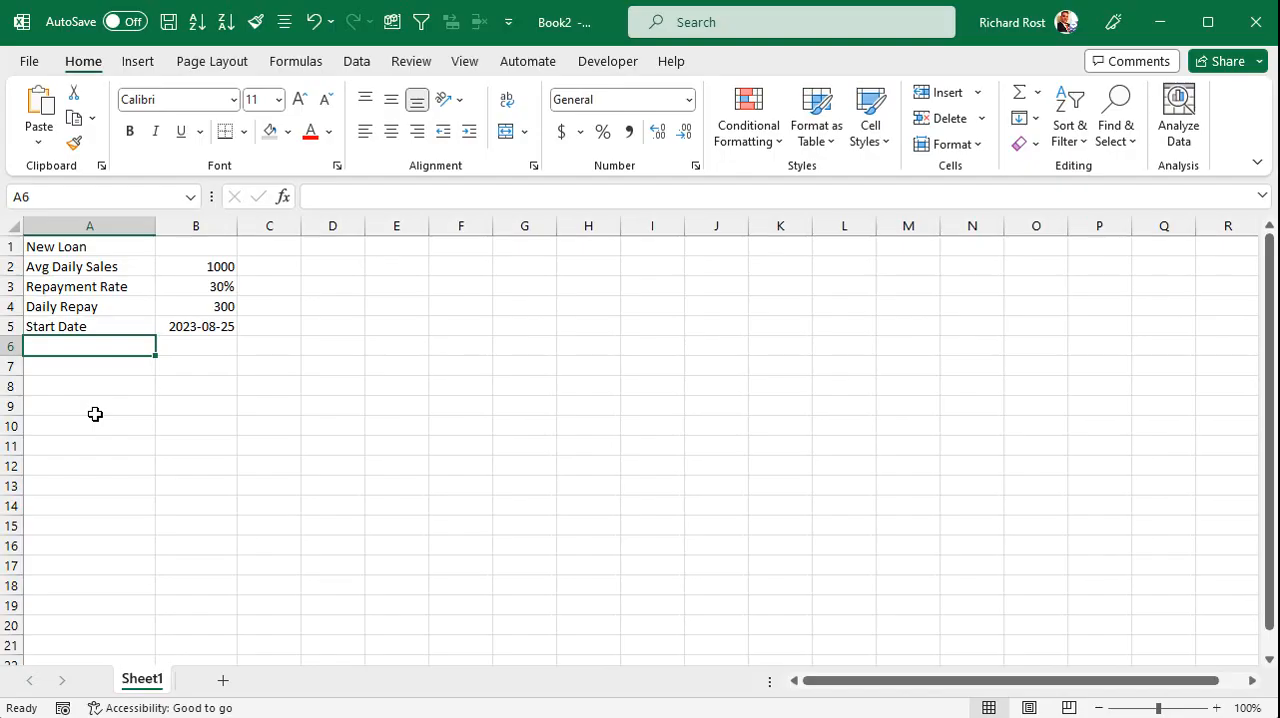
# Add a "Loan Amount" row in row 6 with the value -100000.
pyautogui.write('Loan Amount')
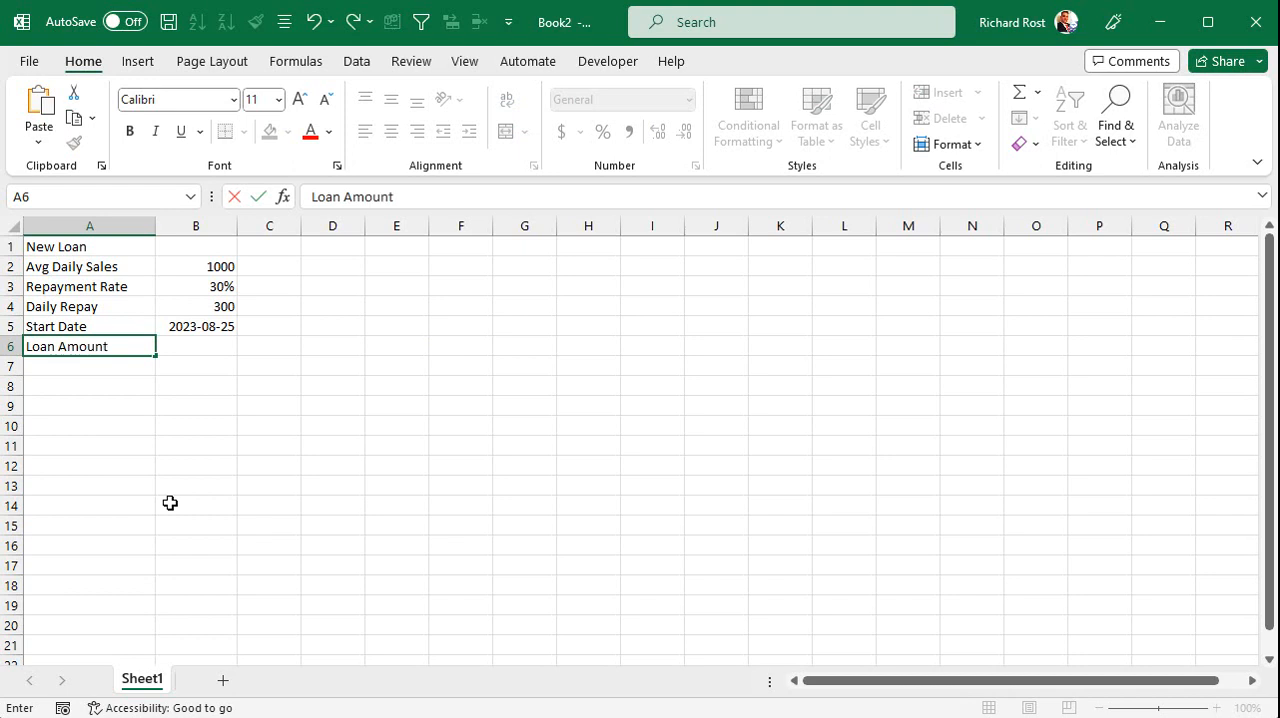
pyautogui.press('Tab')
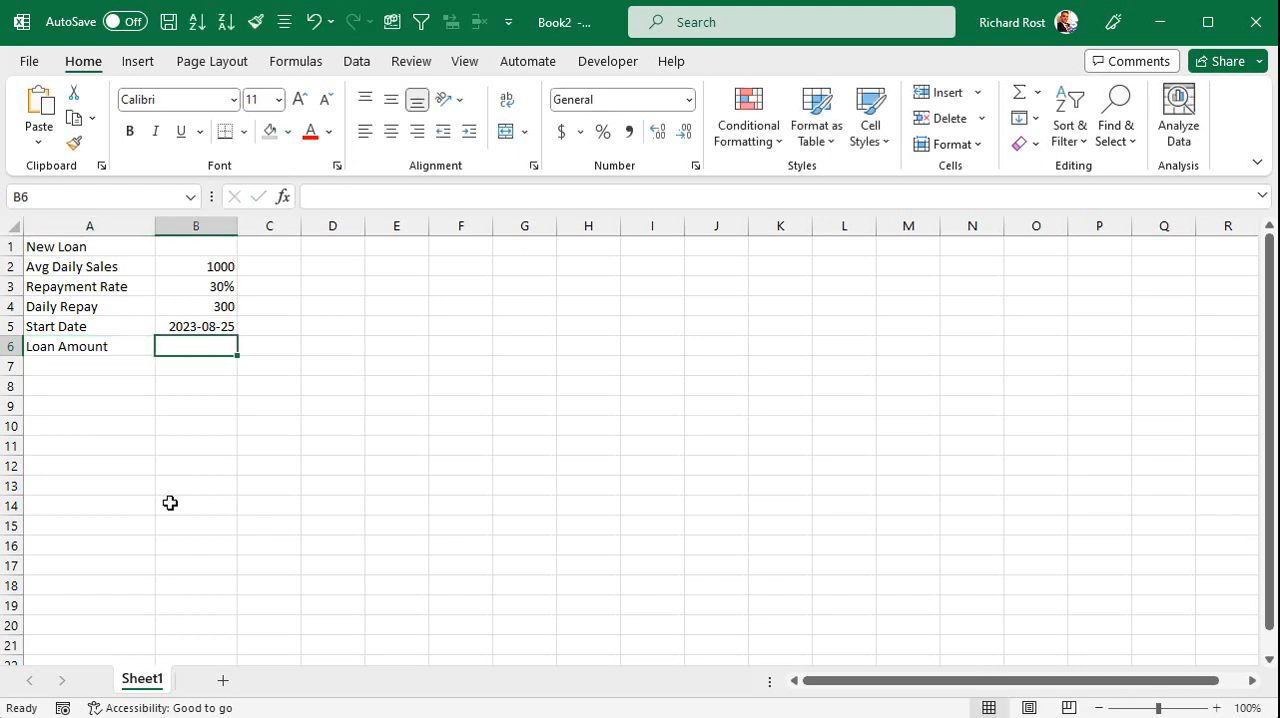
pyautogui.write('-100000')
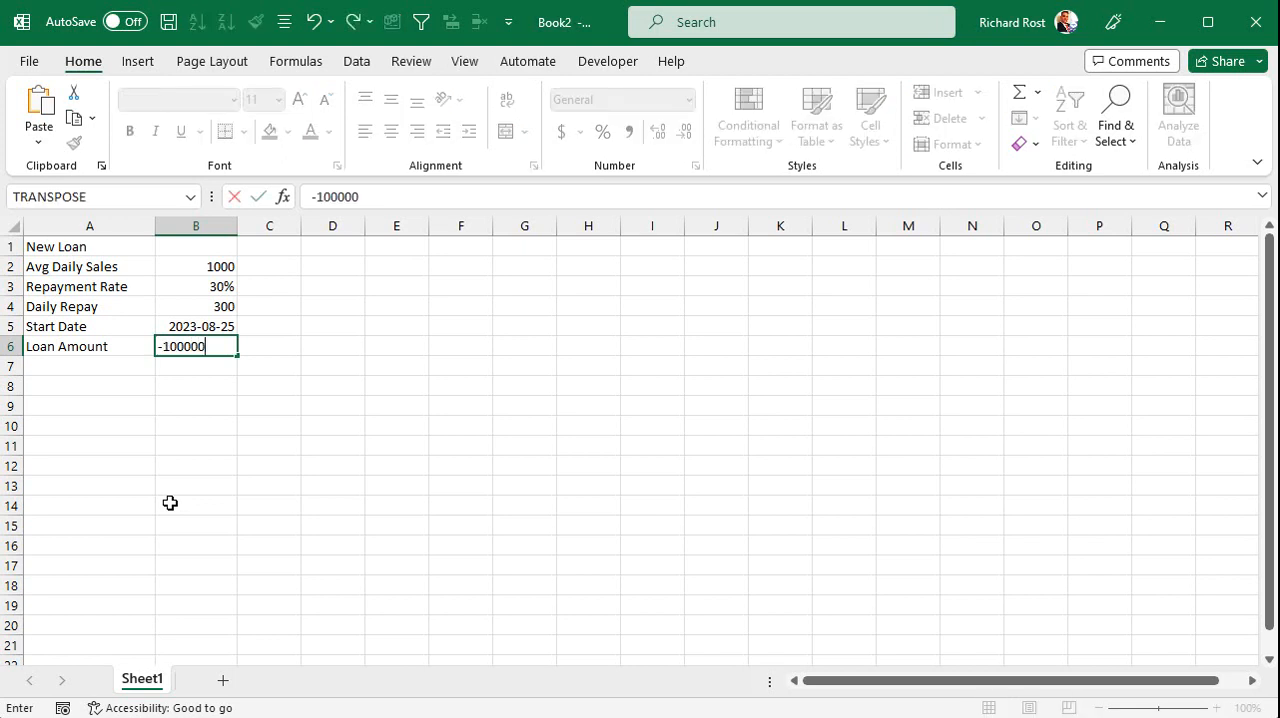
pyautogui.press('Return')
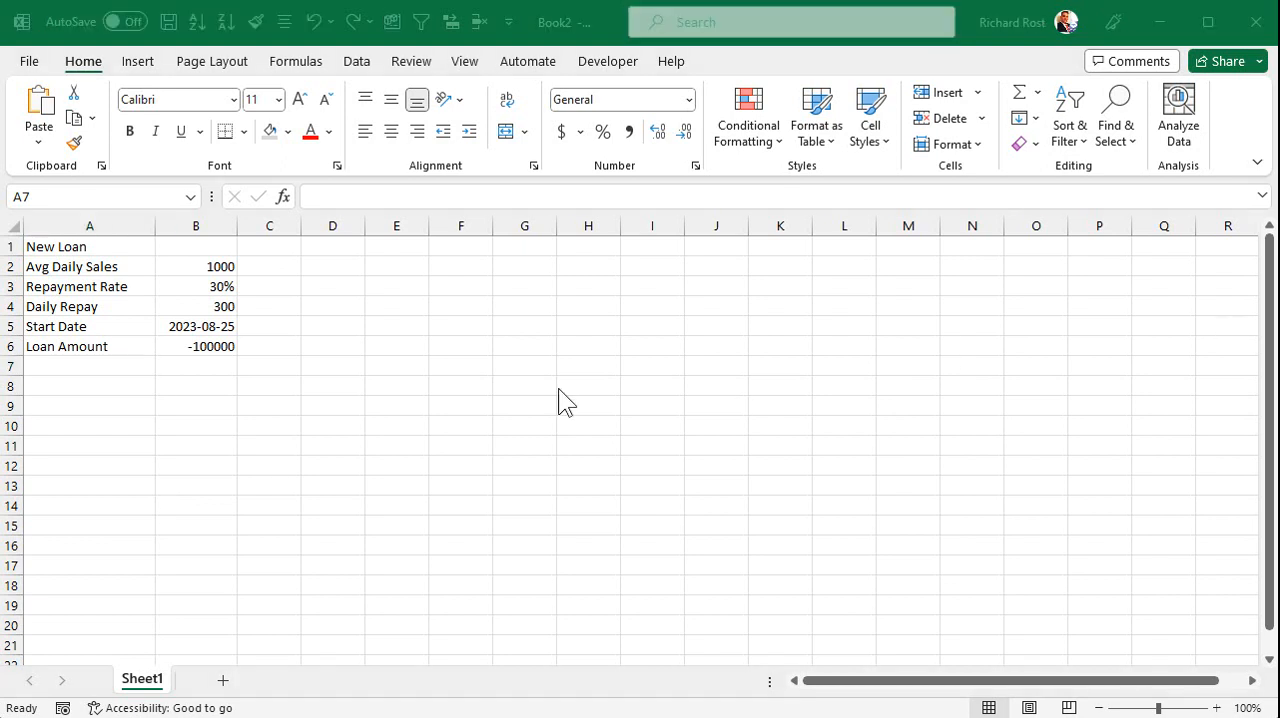
# Add a "Days to Repay" row in row 7 that divides the loan amount by the daily repayment with =B6/B4.
pyautogui.click(80, 372)
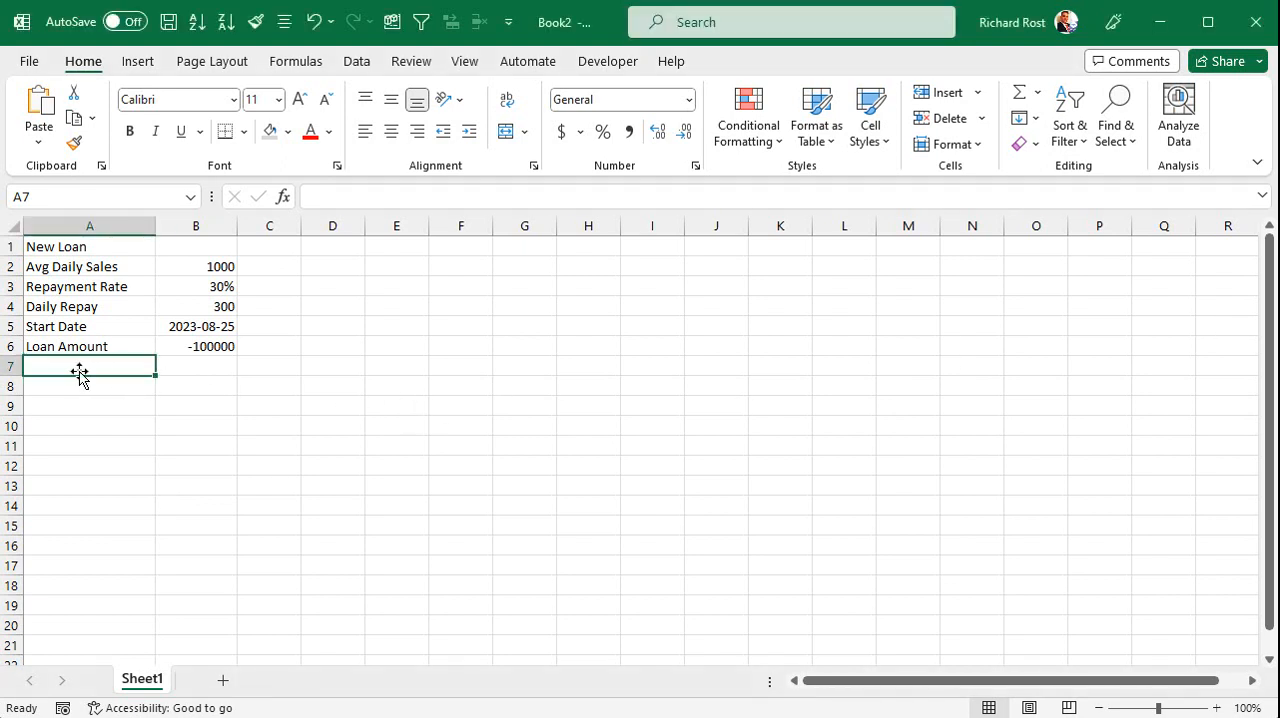
pyautogui.write('Days to')
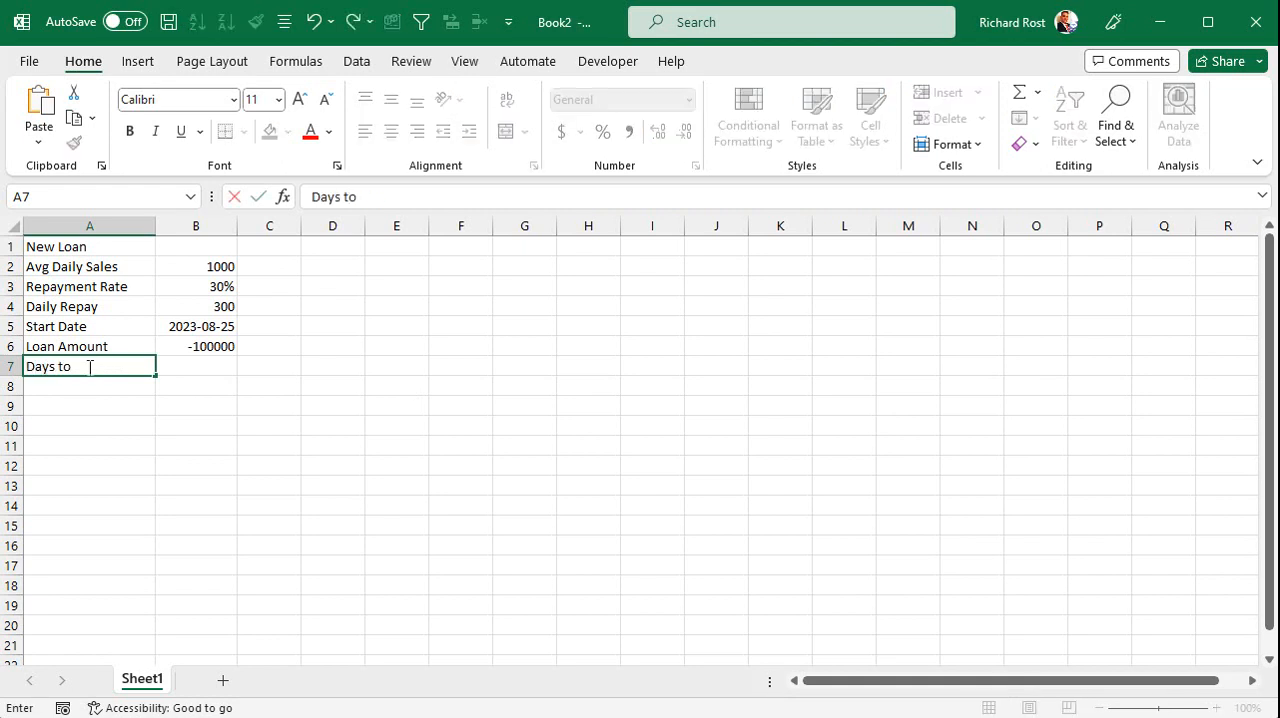
pyautogui.write(' Repay')
pyautogui.press('Tab')
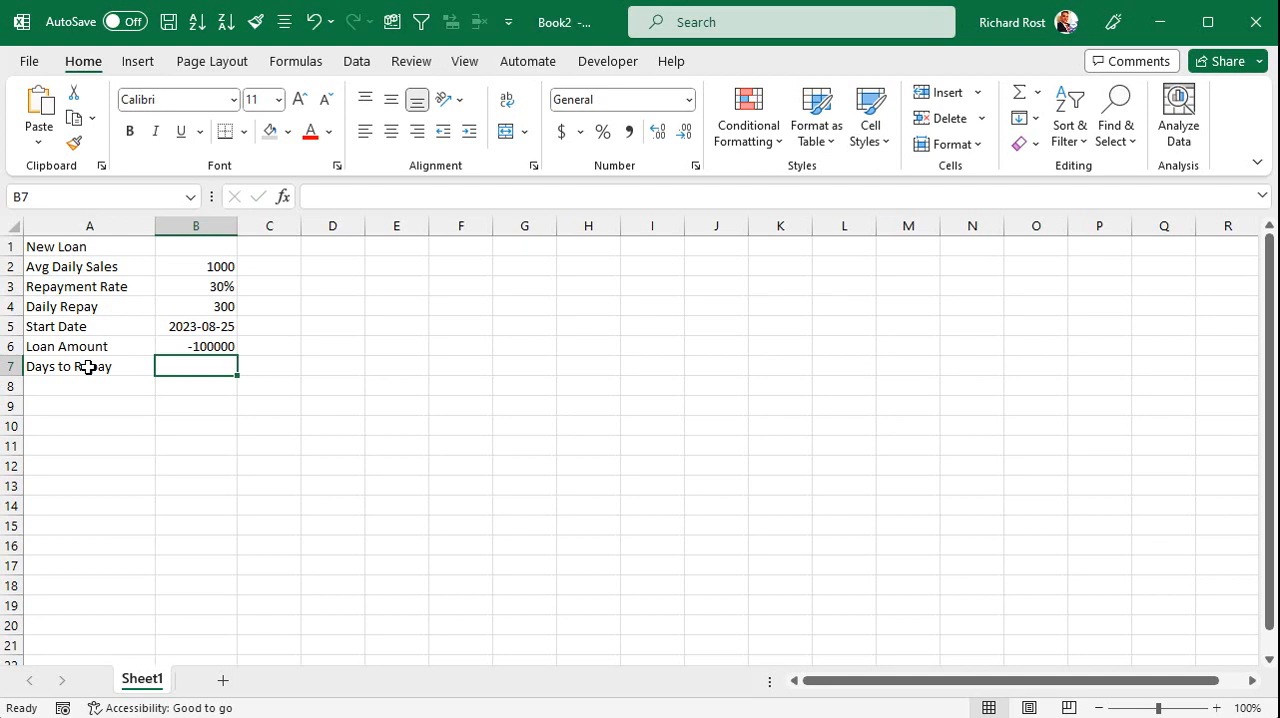
pyautogui.write('=')
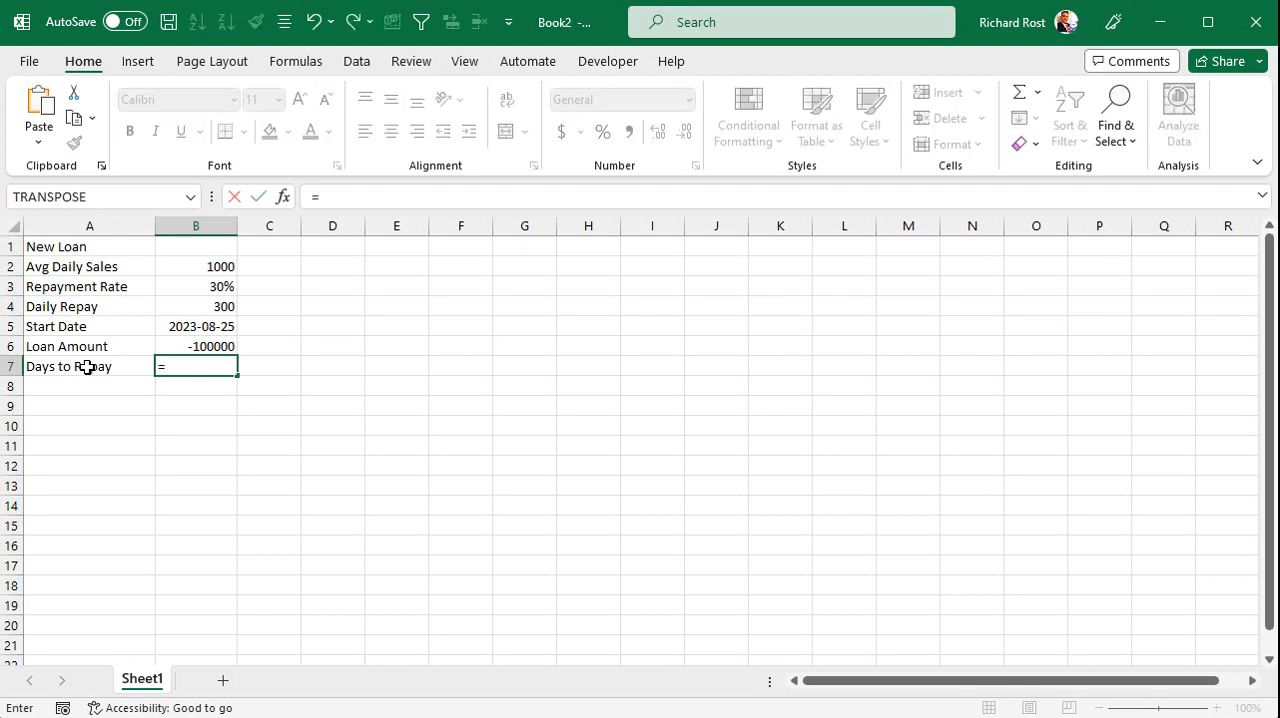
pyautogui.click(176, 344)
pyautogui.write('/')
pyautogui.click(197, 310)
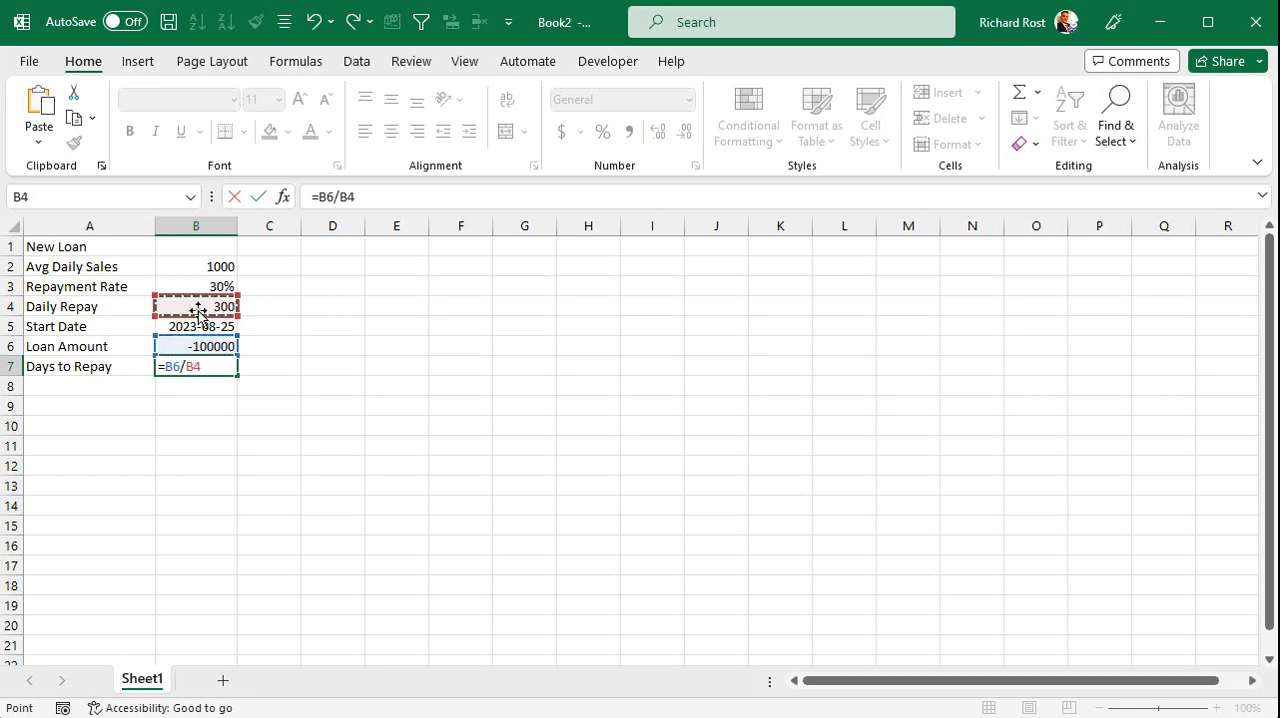
pyautogui.press('Return')
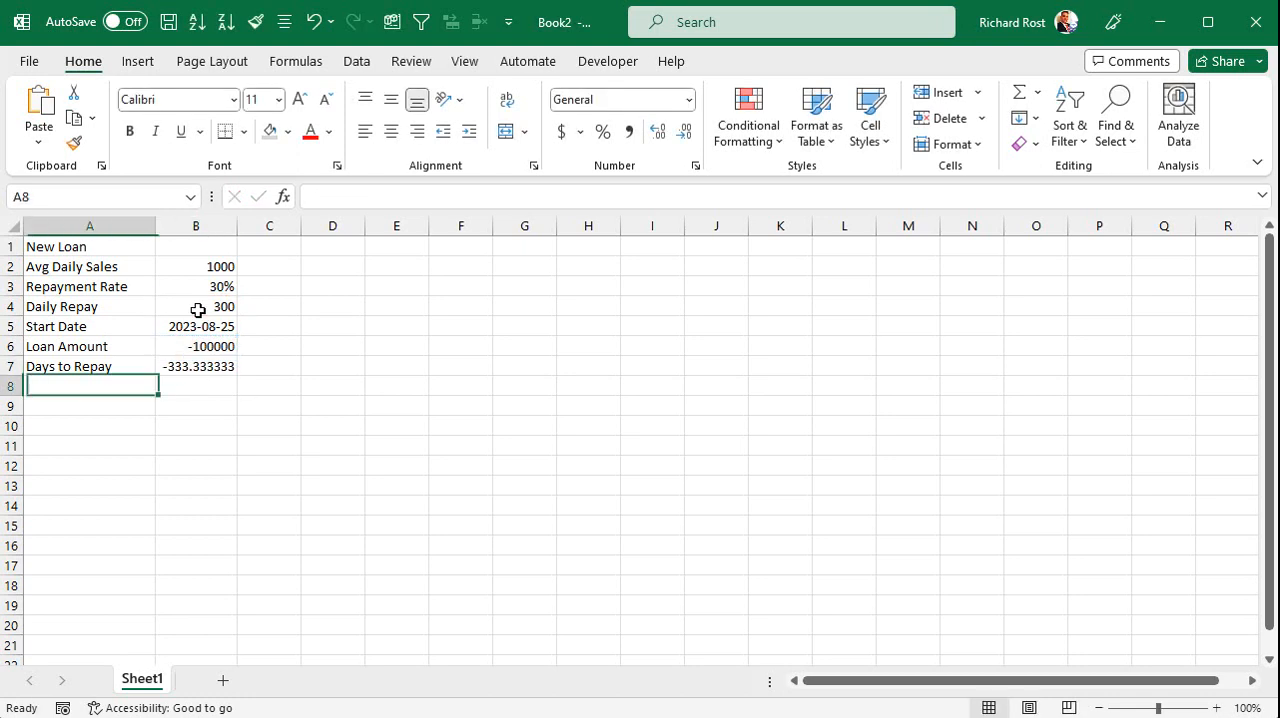
# Extend the Days to Repay formula in B7 to =B6/B4*-1.
pyautogui.click(194, 368)
pyautogui.click(202, 344)
pyautogui.click(203, 364)
pyautogui.click(407, 195)
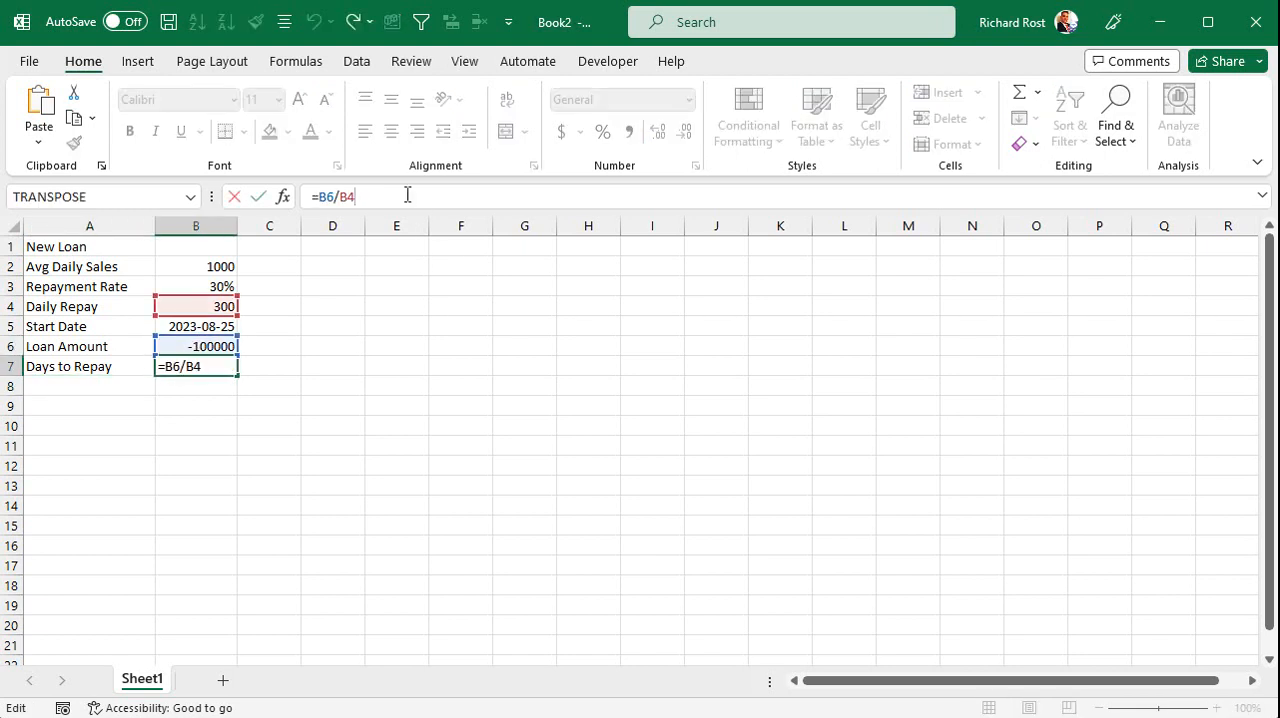
pyautogui.write('*-1')
pyautogui.press('Return')
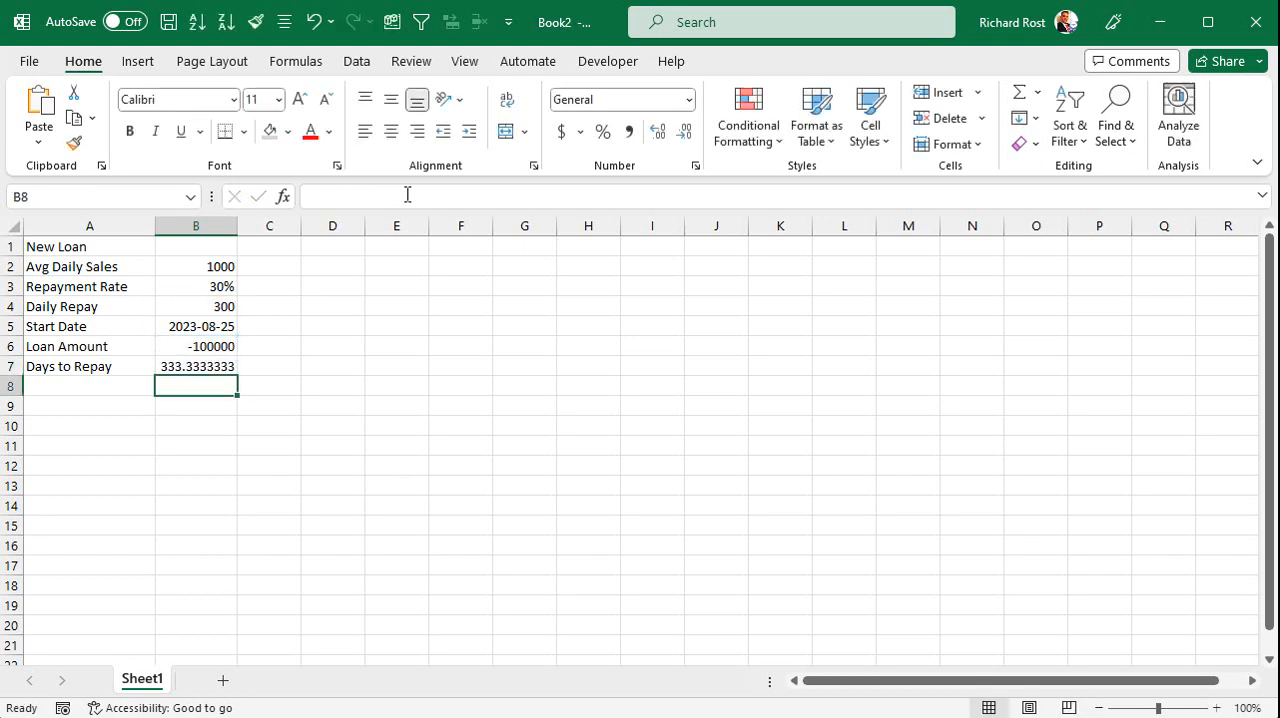
# Reduce the Days to Repay value in B7 to zero decimal places.
pyautogui.click(216, 366)
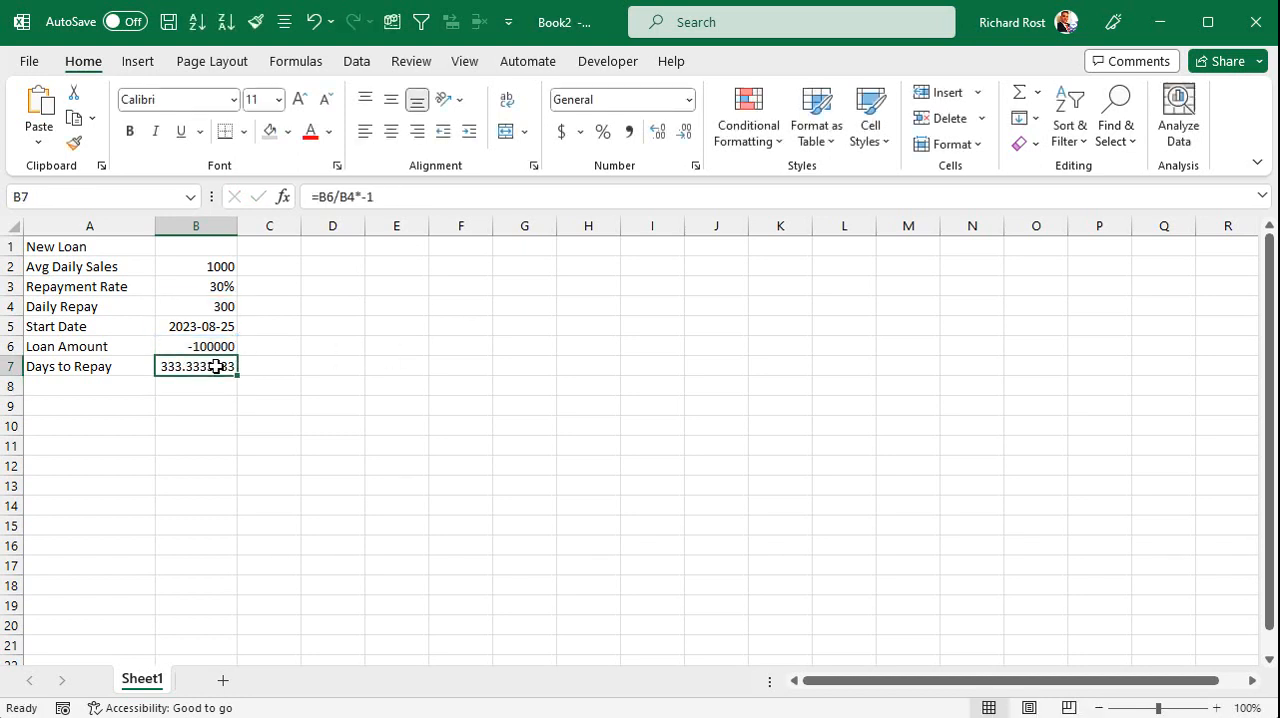
pyautogui.click(684, 137)
pyautogui.click(684, 137)
pyautogui.click(684, 137)
pyautogui.click(684, 137)
pyautogui.click(684, 137)
pyautogui.click(684, 137)
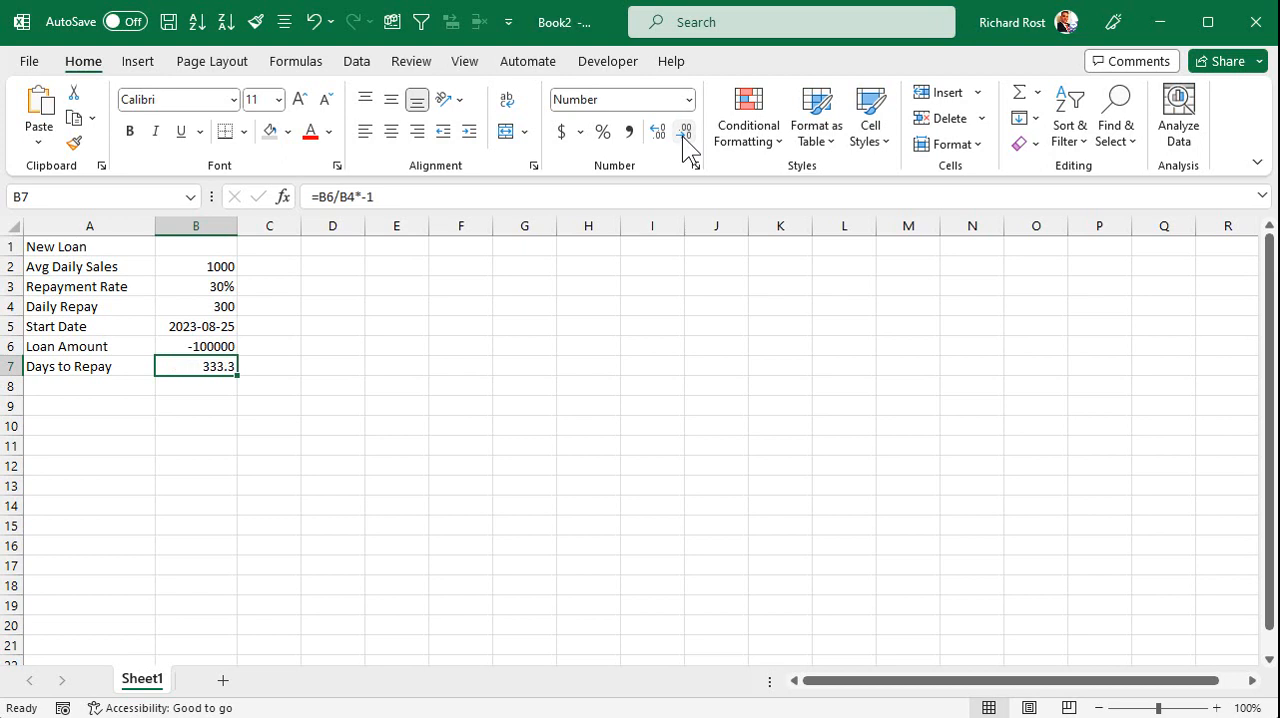
pyautogui.click(684, 137)
# Add a "Completion" row in row 8 that adds the days to repay to the start date with =B5+B7.
pyautogui.click(73, 381)
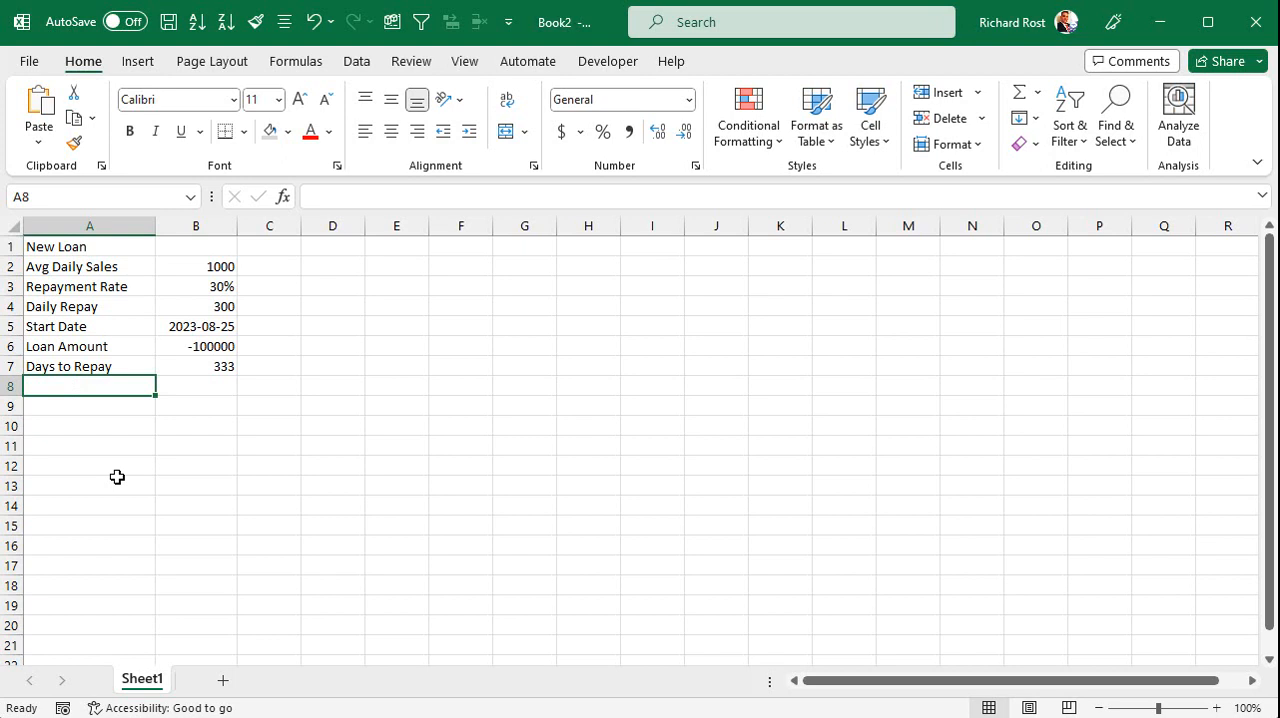
pyautogui.write('Completion')
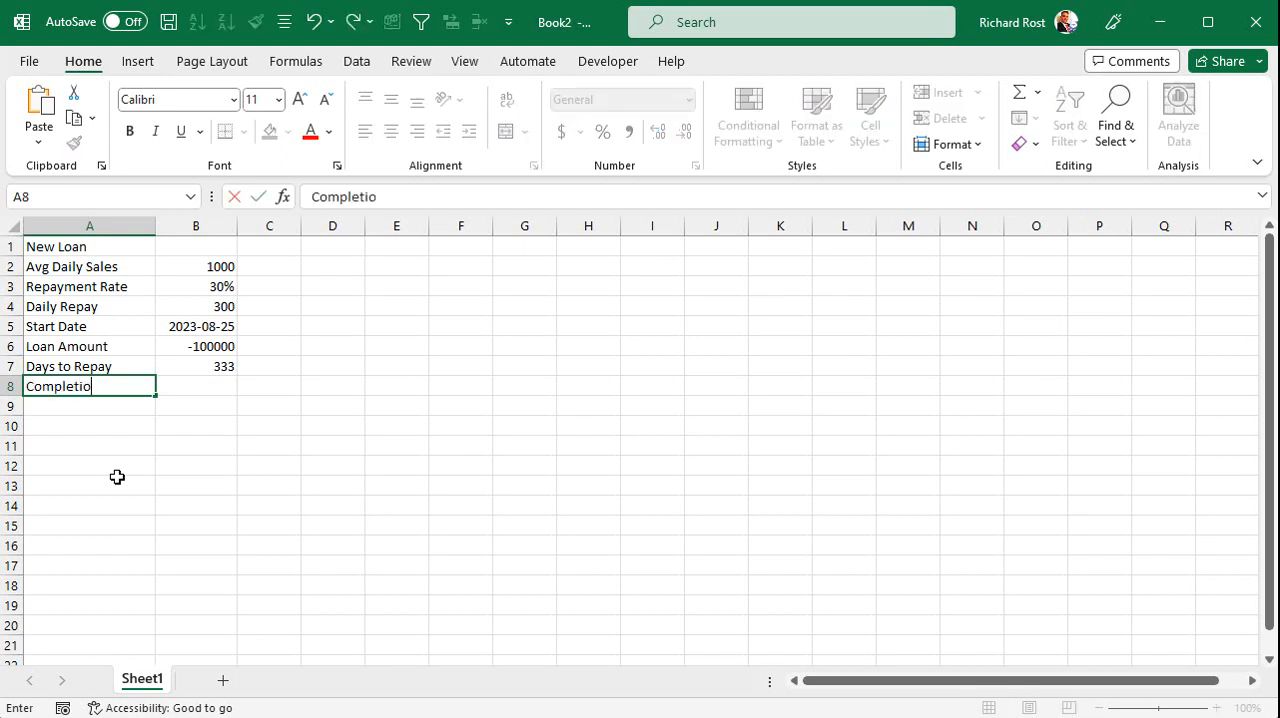
pyautogui.press('Tab')
pyautogui.write('=')
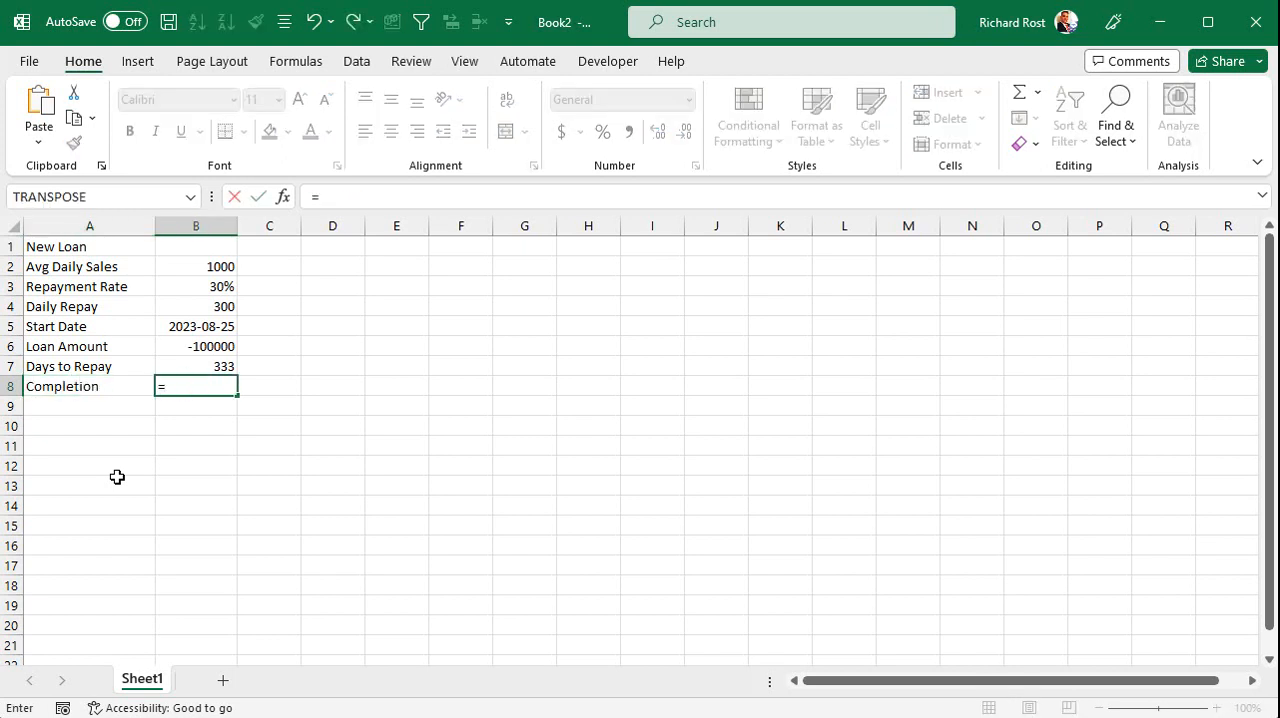
pyautogui.click(197, 326)
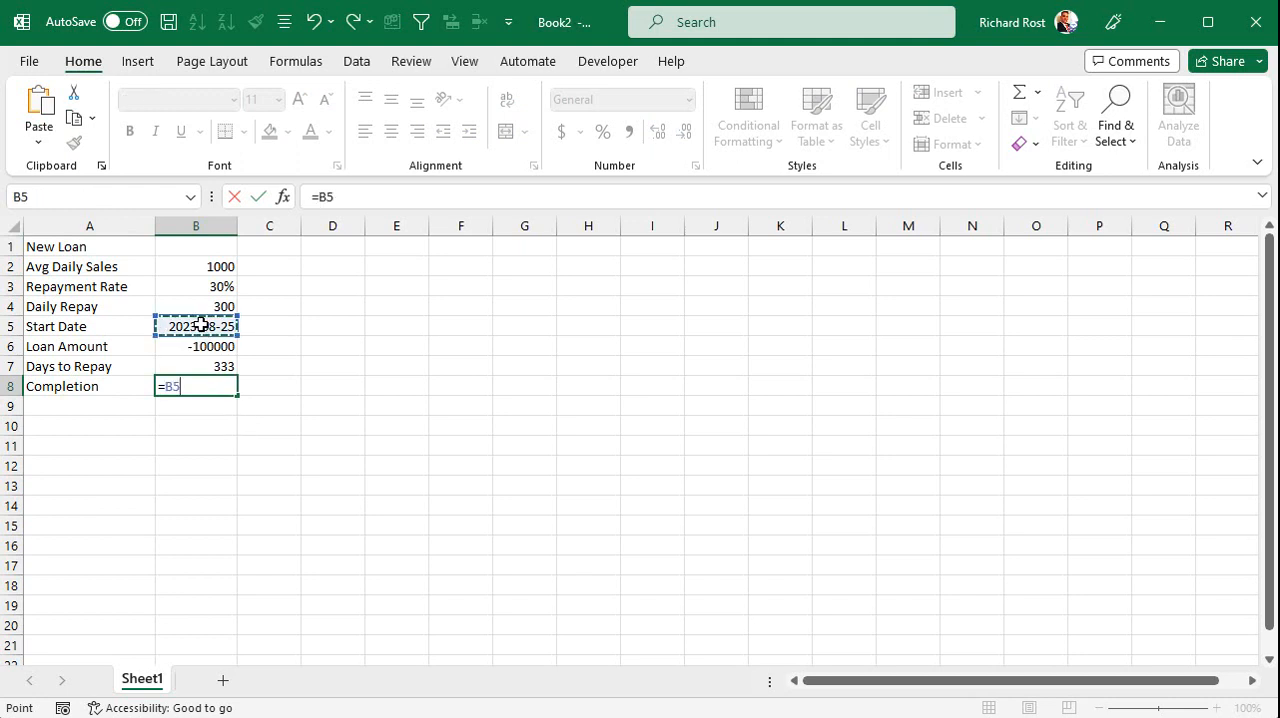
pyautogui.write('+')
pyautogui.click(214, 365)
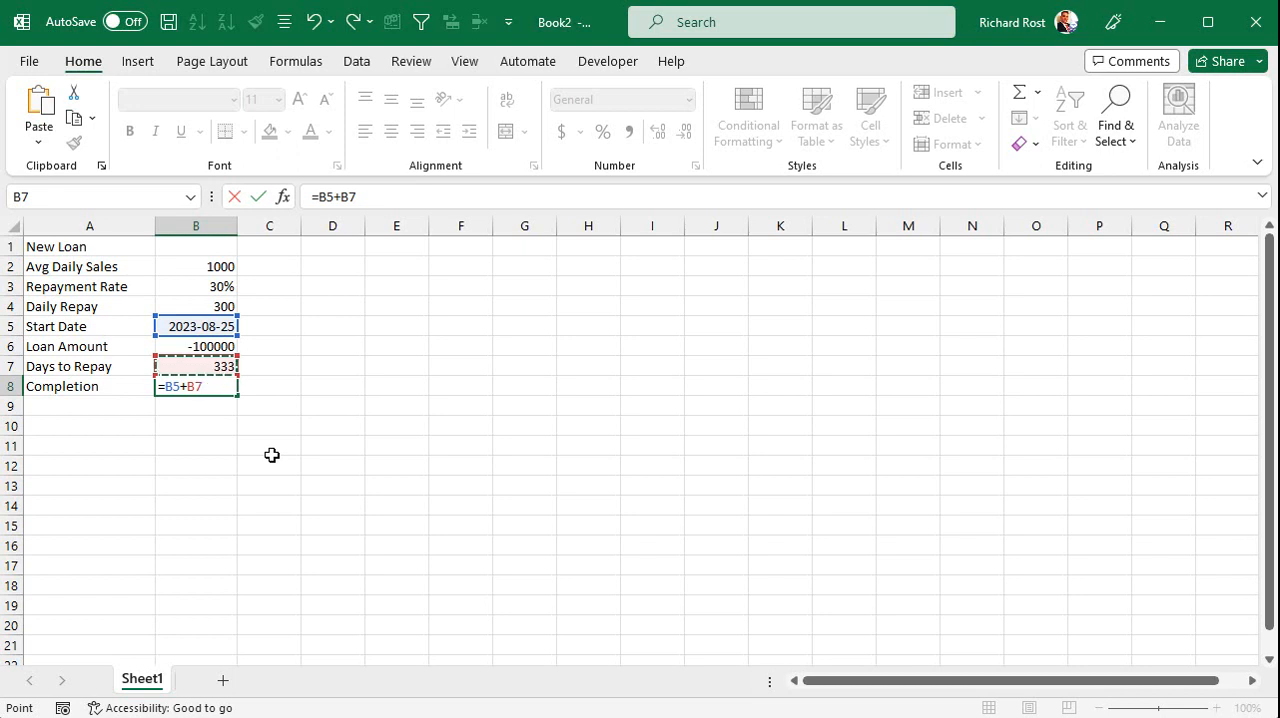
pyautogui.press('Return')
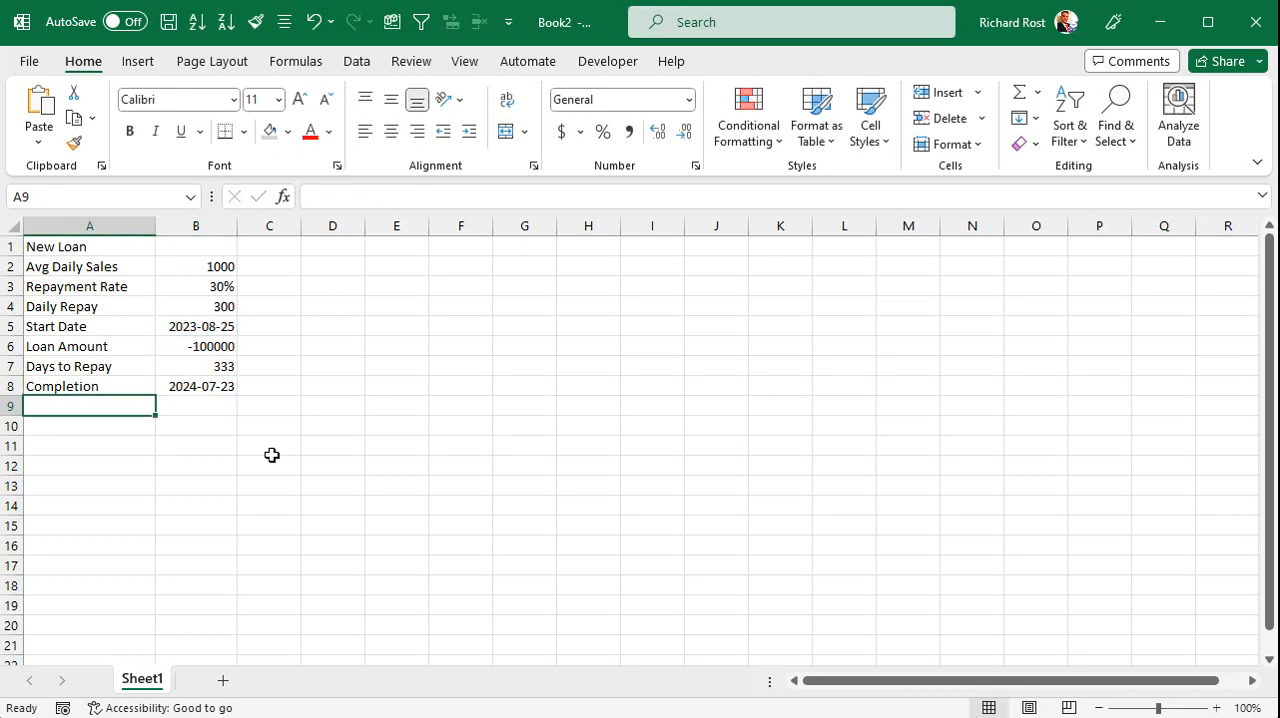
pyautogui.click(171, 389)
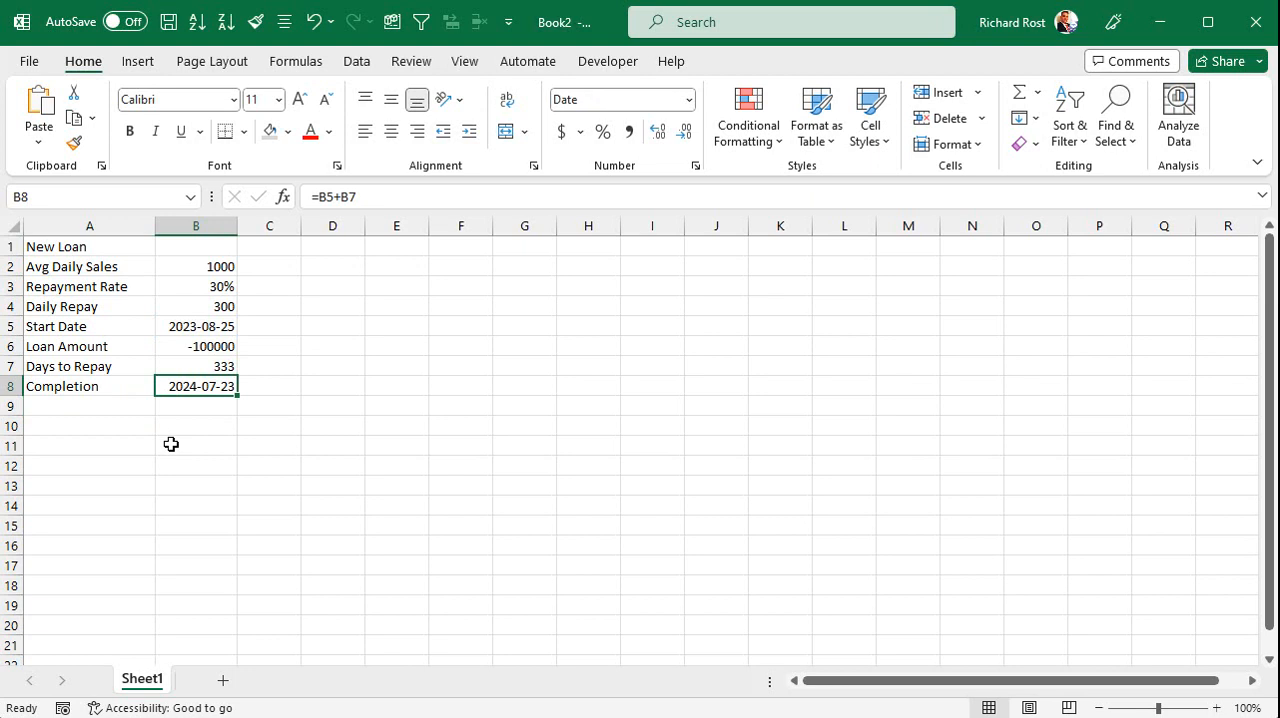
# Shade the New Loan heading cells A1:B1 with a light gray fill.
pyautogui.moveTo(64, 247); pyautogui.dragTo(196, 247)
pyautogui.click(269, 131)
pyautogui.click(347, 468)
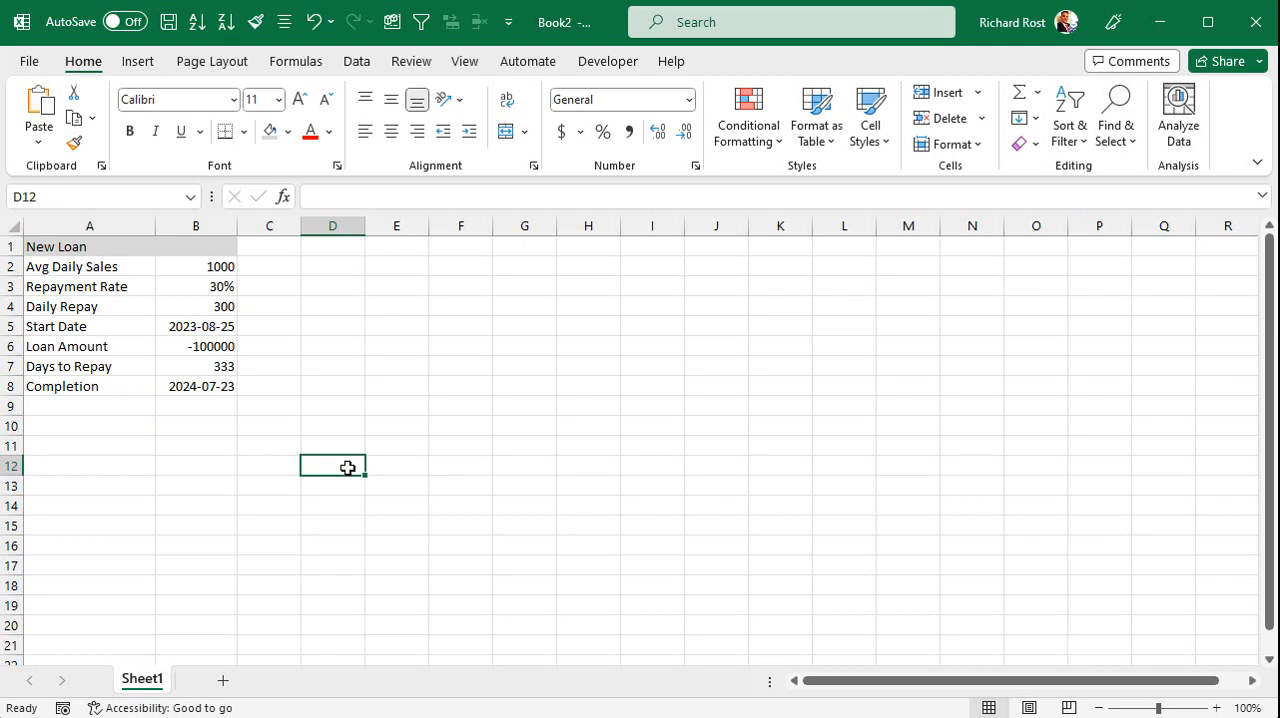
pyautogui.click(329, 250)
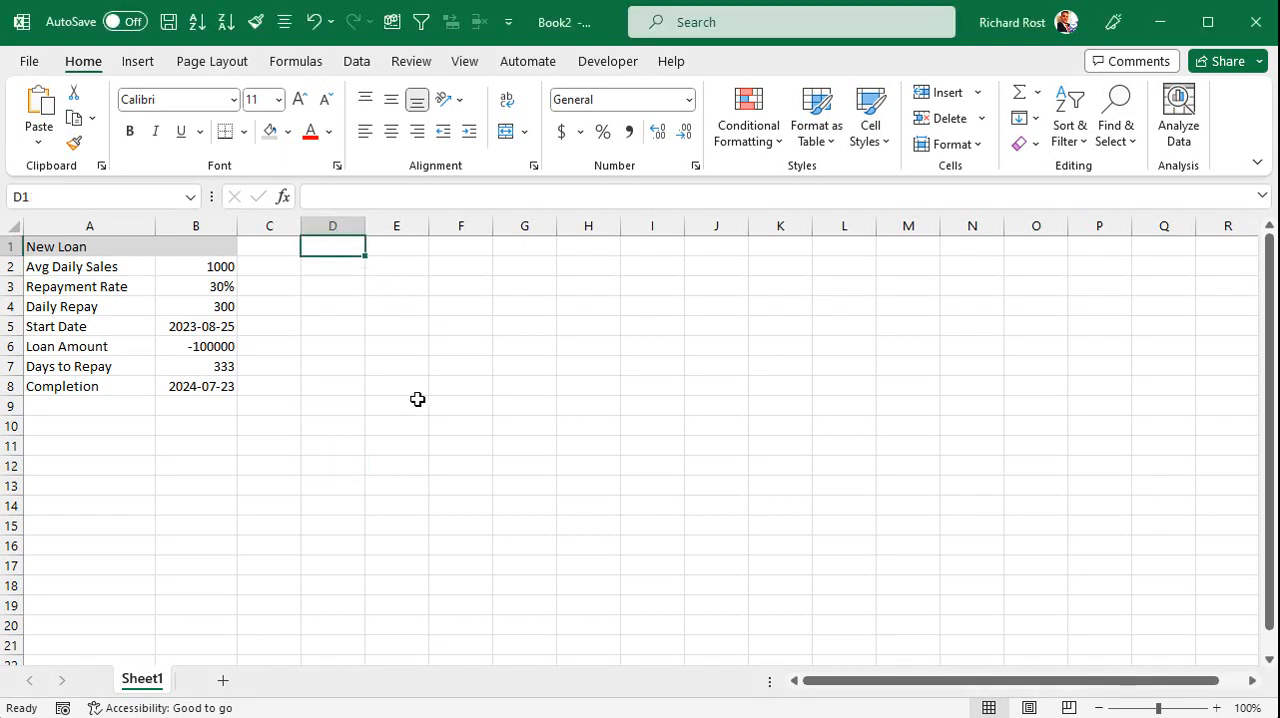
# Enter the heading "Current Loan" in D1 and add a "Loan Amount" row below it with -1000000 in E2.
pyautogui.write('Current Loan')
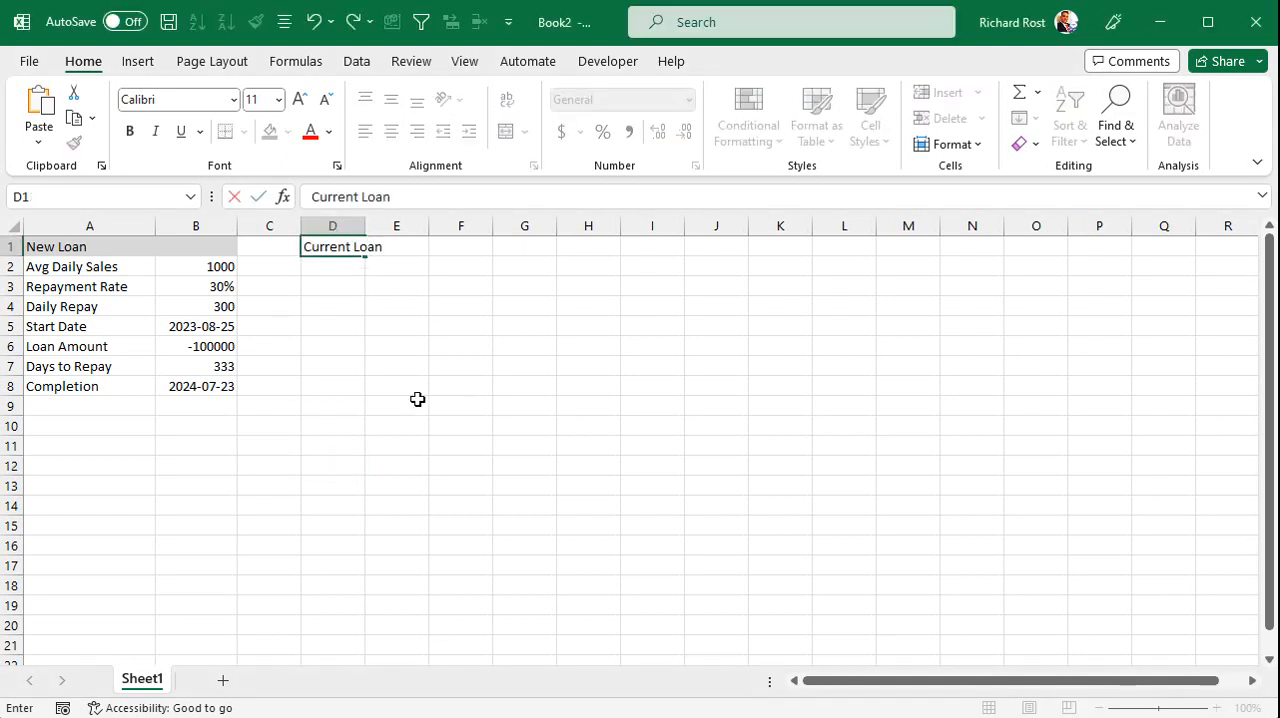
pyautogui.press('Return')
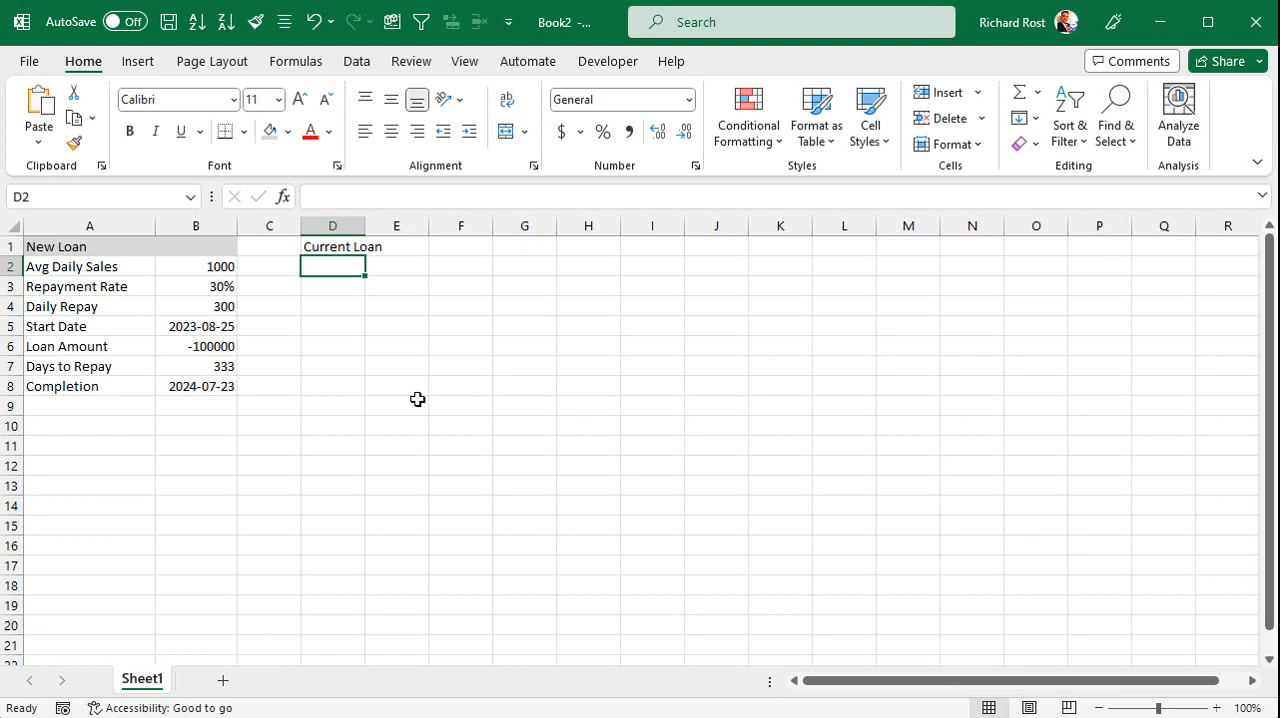
pyautogui.write('Loan Amount')
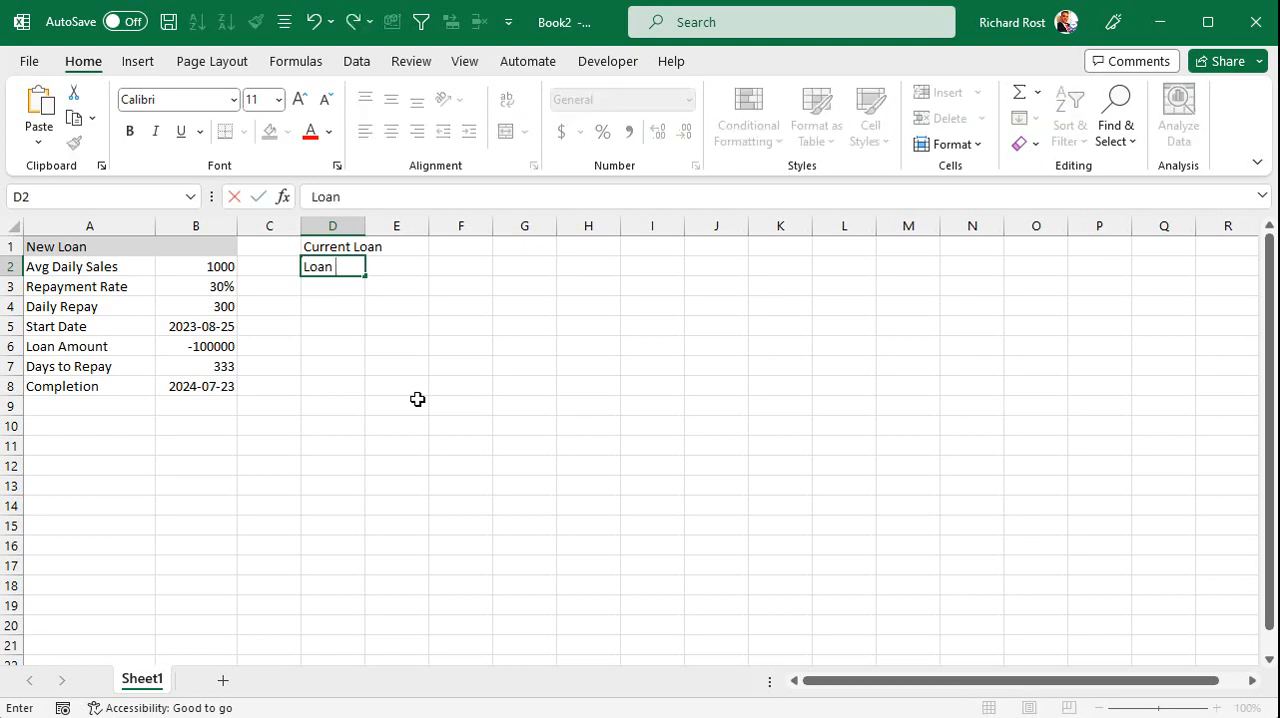
pyautogui.press('Tab')
pyautogui.write('-')
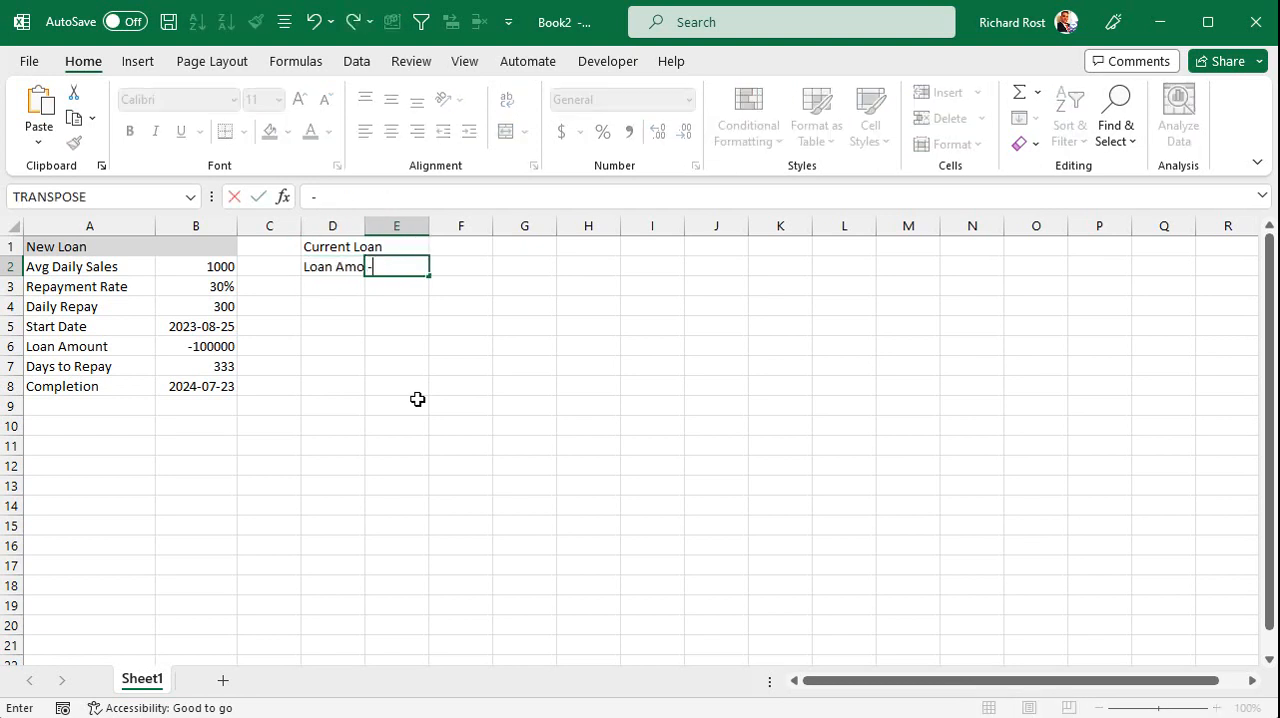
pyautogui.write('1000000')
pyautogui.press('Return')
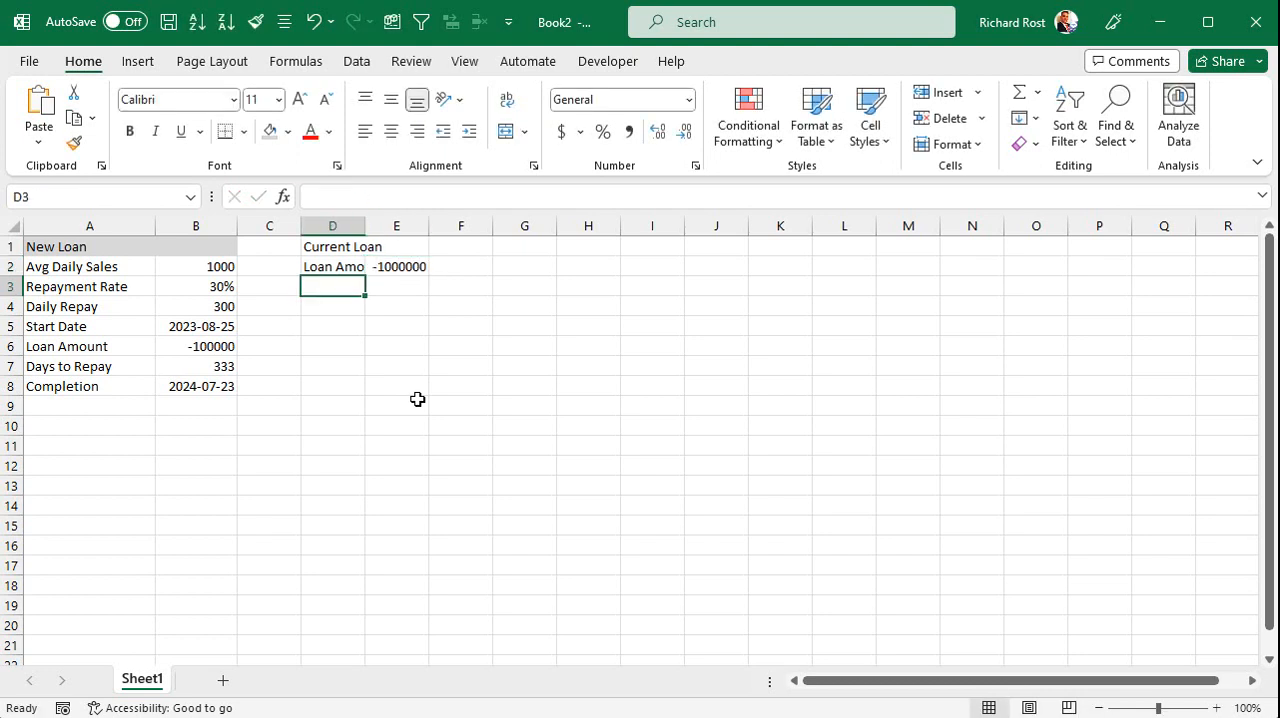
# Widen column D to fit its labels and shade the Current Loan heading cells D1:E1 light gray.
pyautogui.moveTo(366, 228); pyautogui.dragTo(430, 248)
pyautogui.click(270, 131)
pyautogui.click(371, 286)
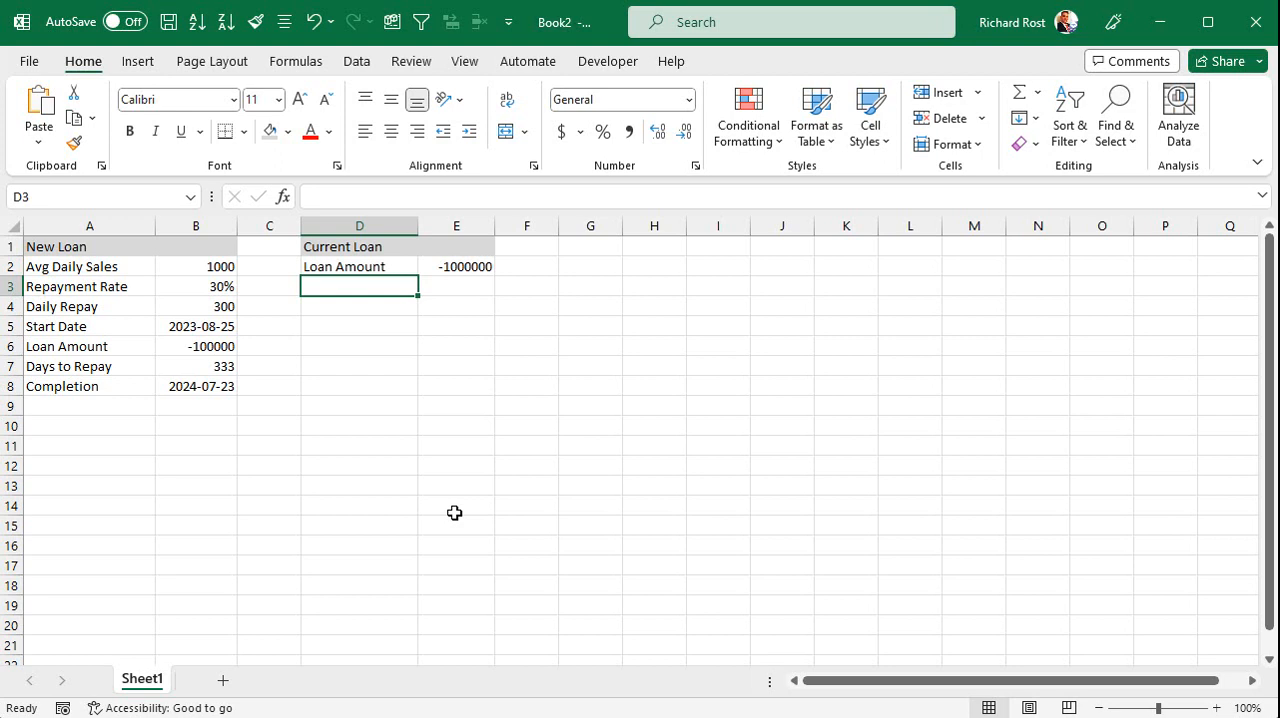
# Add a "Paid Back" row in row 3 of the Current Loan section with 65000 in E3.
pyautogui.write('Paid Back')
pyautogui.press('Tab')
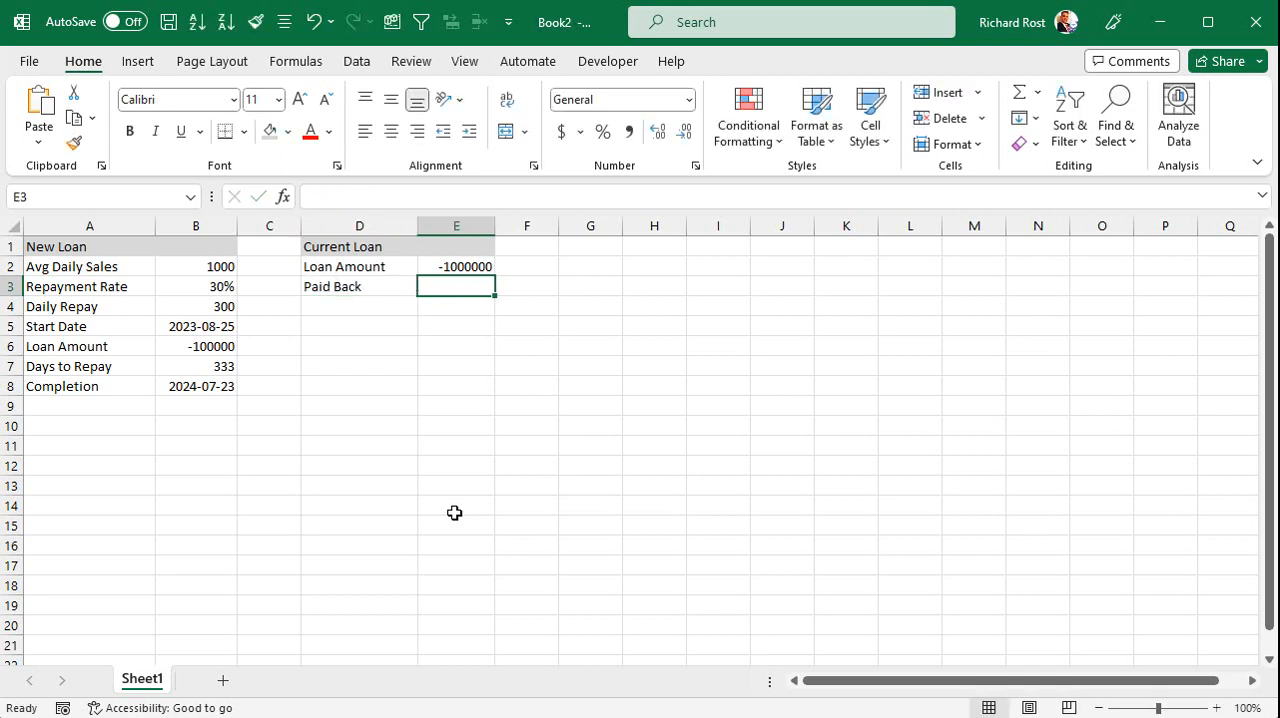
pyautogui.write('650000')
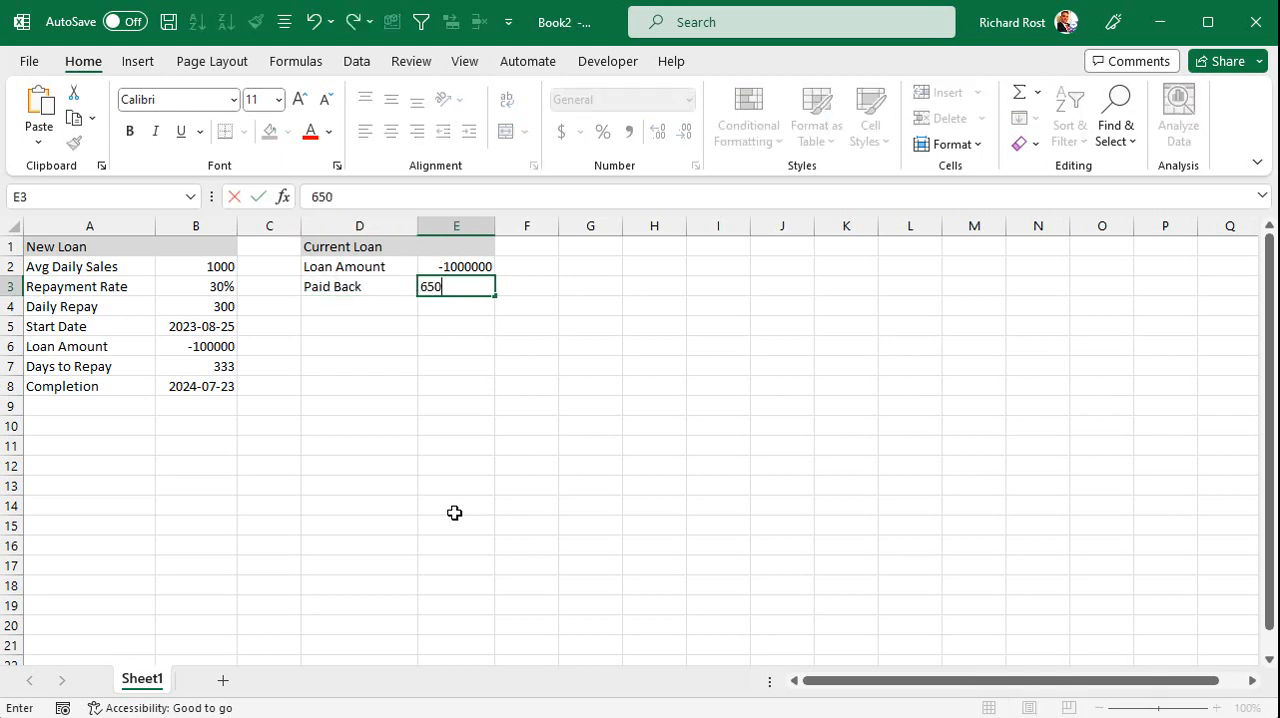
pyautogui.press('BackSpace')
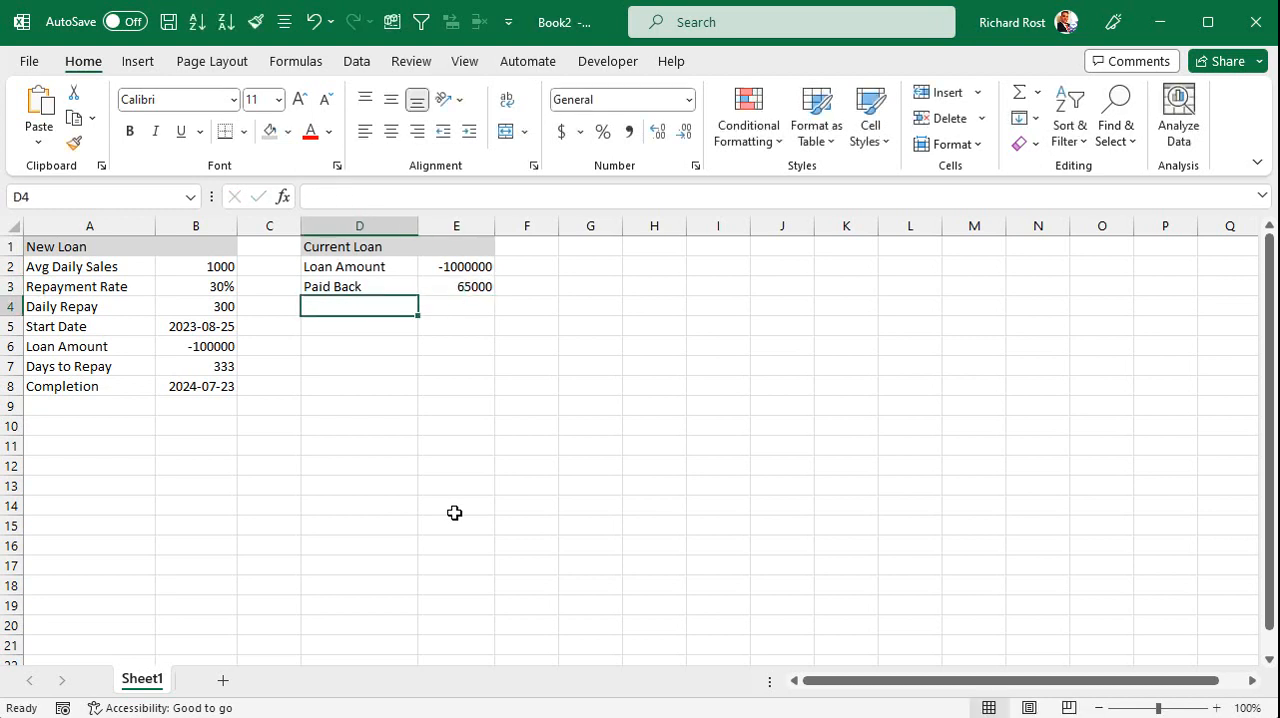
pyautogui.hotkey('ctrl', 'z')
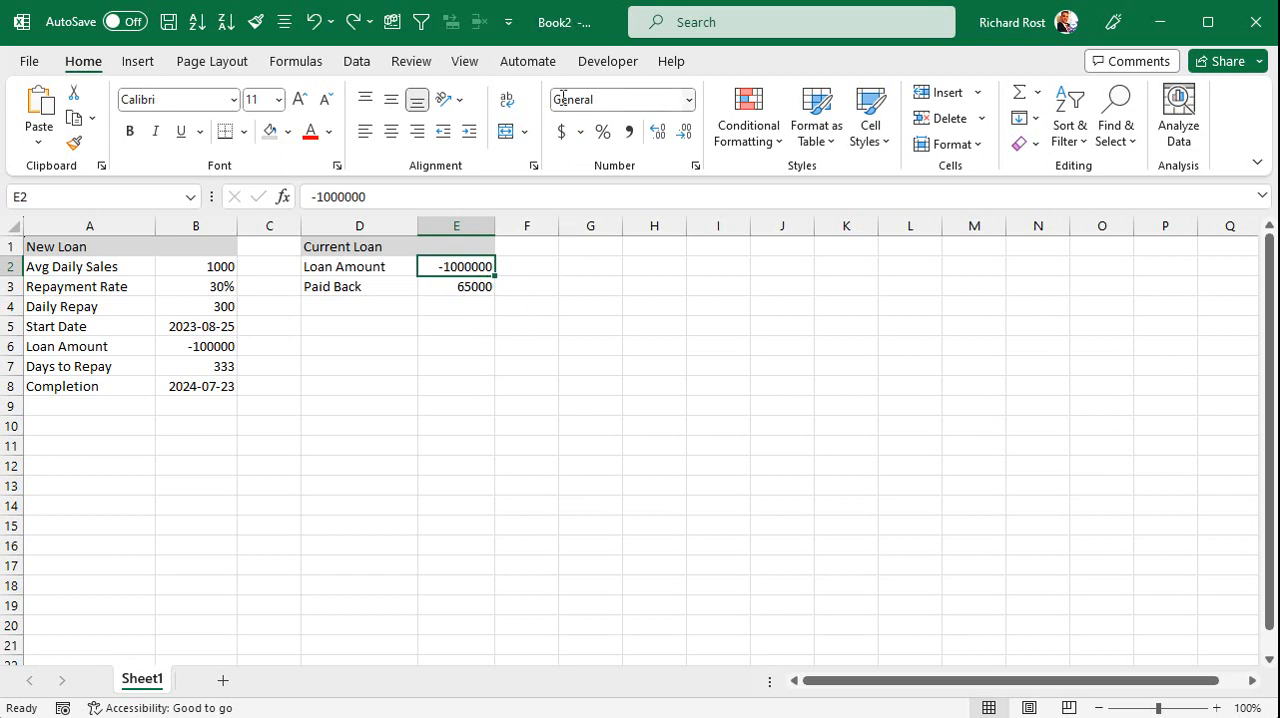
# Apply the custom number format #,##0_);[Red](#,##0) to the current loan amount in E2 and set its value to -100000.
pyautogui.click(688, 99)
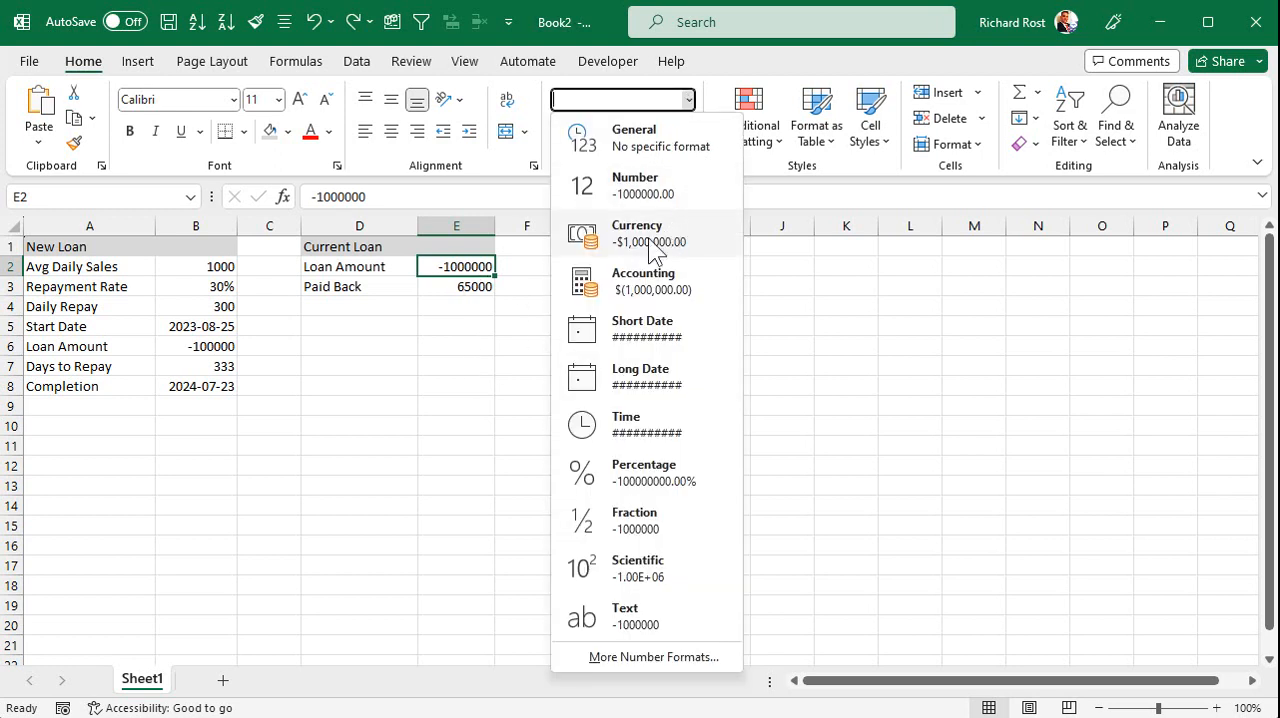
pyautogui.click(618, 656)
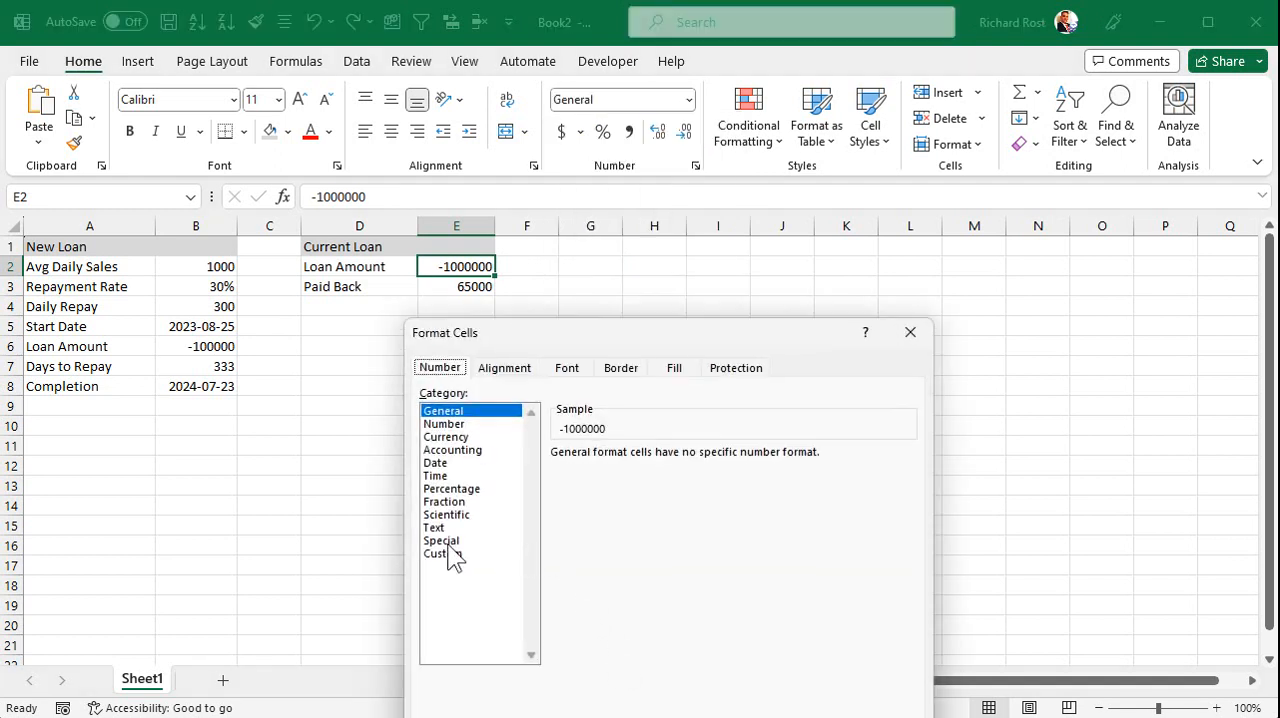
pyautogui.click(446, 554)
pyautogui.click(645, 567)
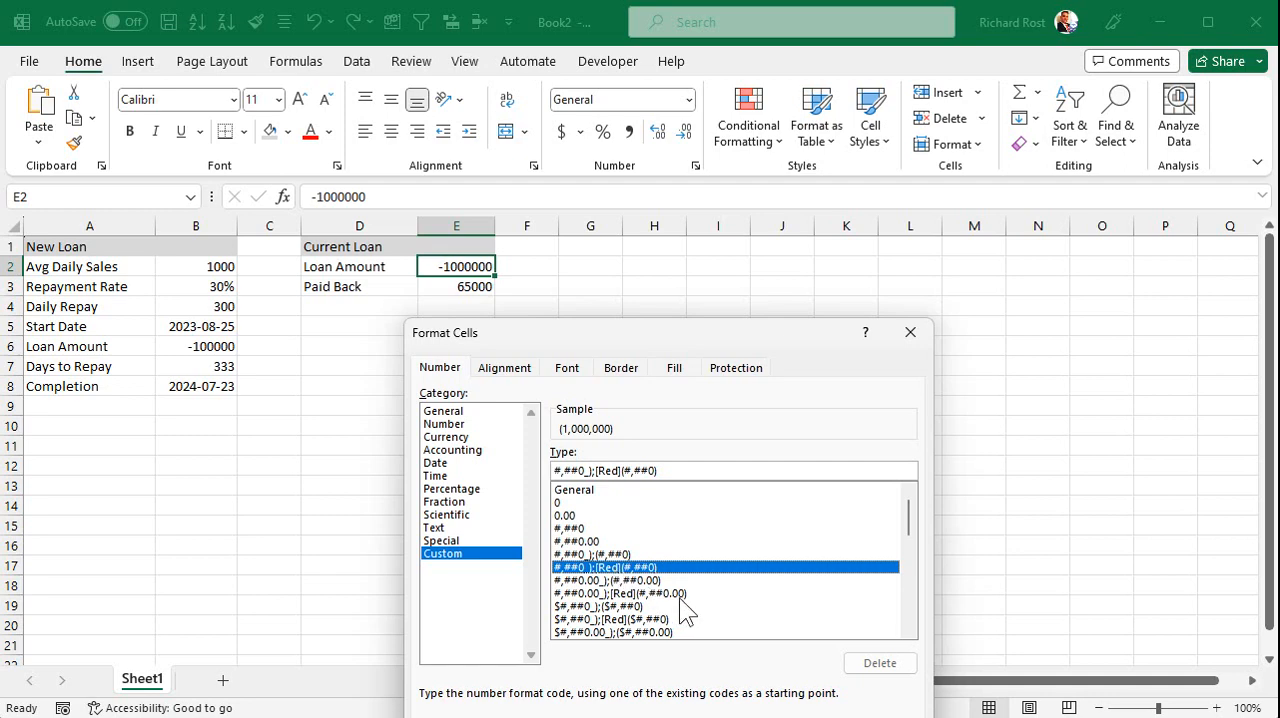
pyautogui.press('Return')
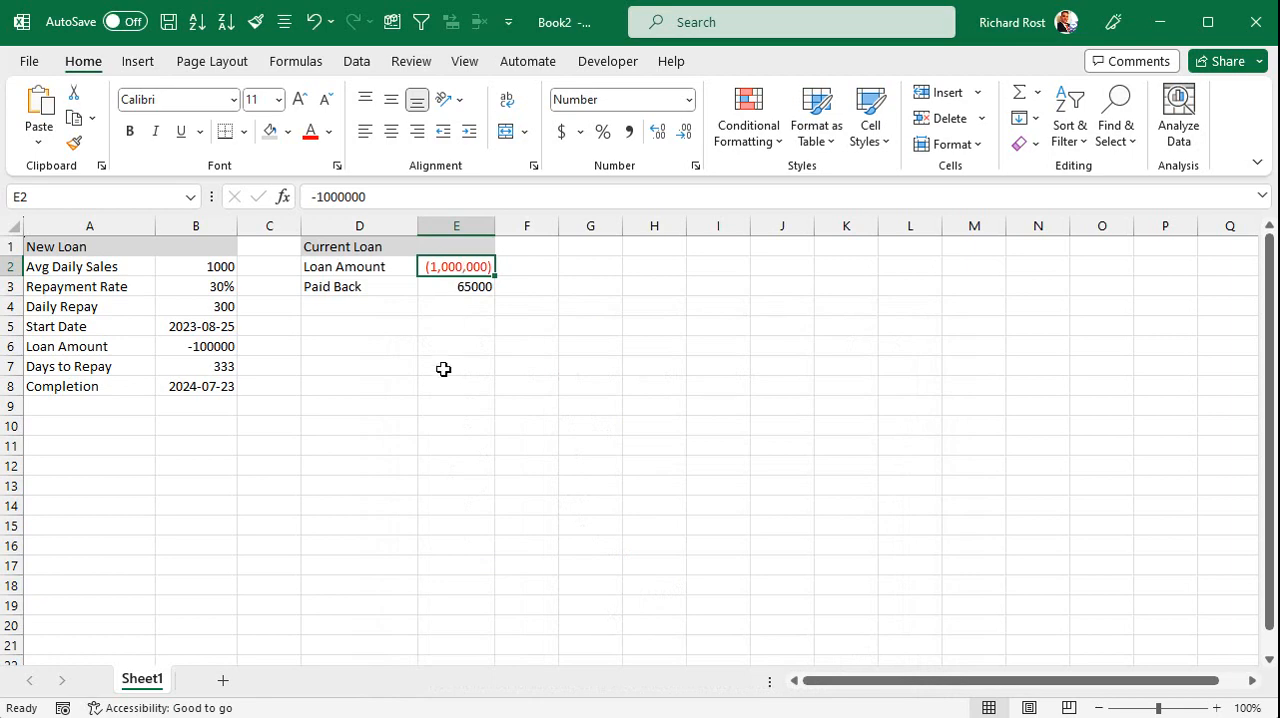
pyautogui.write('-100000')
pyautogui.press('Return')
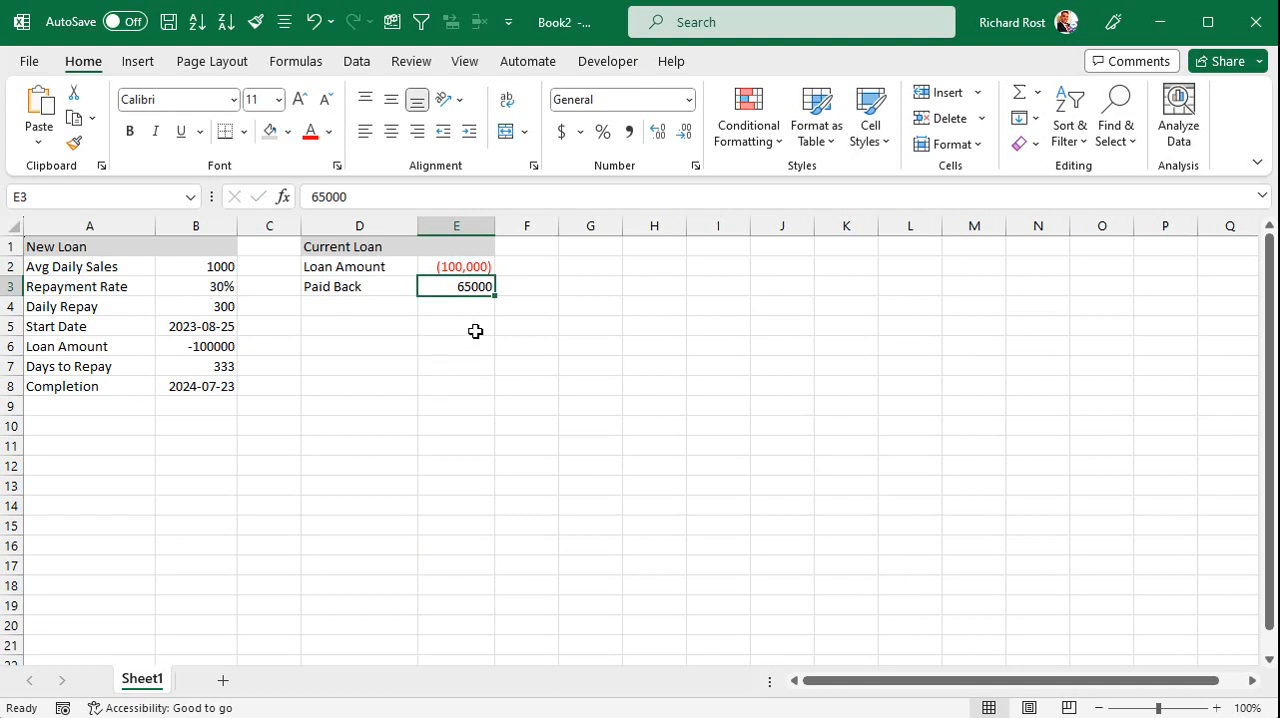
# Copy the number format of E2 to E3, B2, B4 and B6 with Format Painter.
pyautogui.click(448, 266)
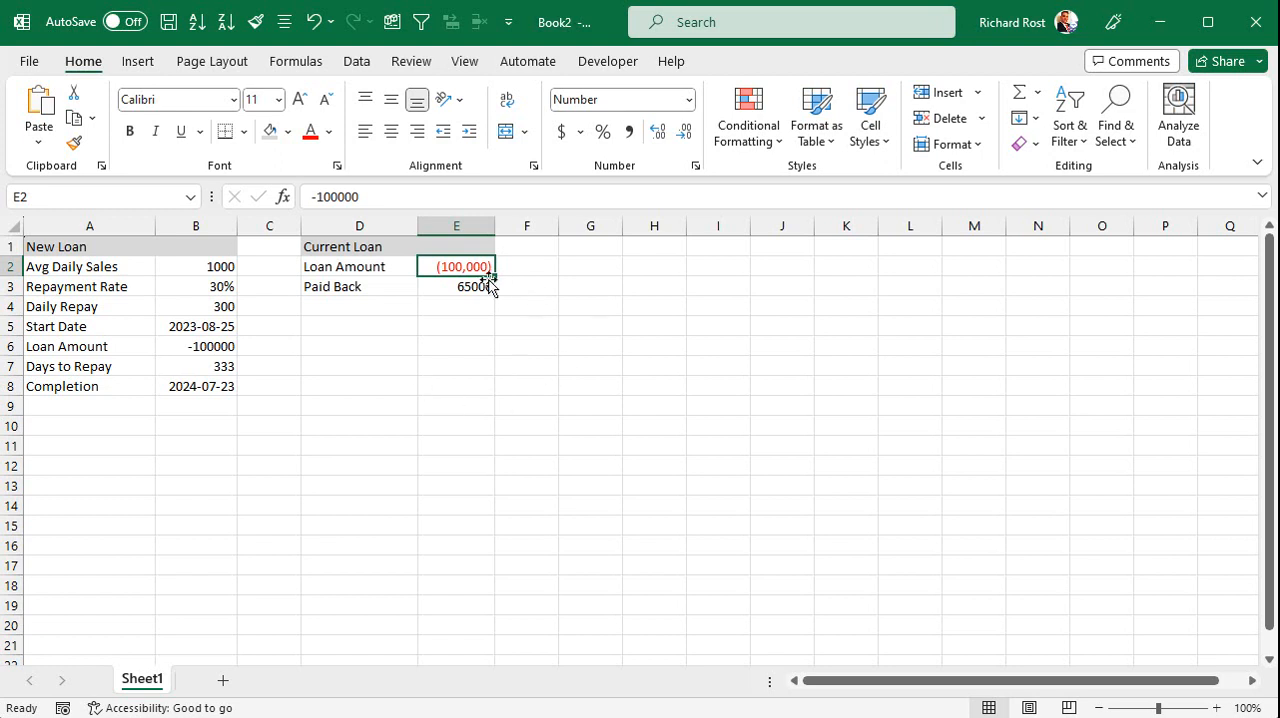
pyautogui.click(73, 144)
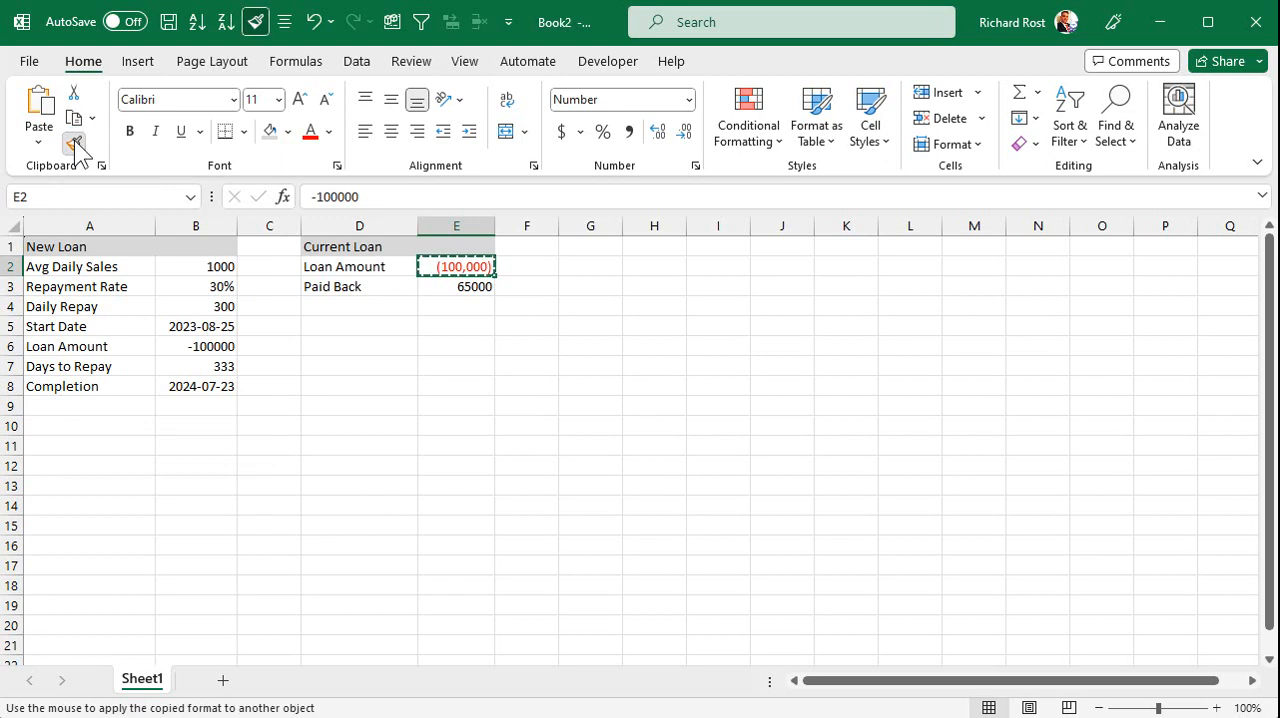
pyautogui.click(466, 286)
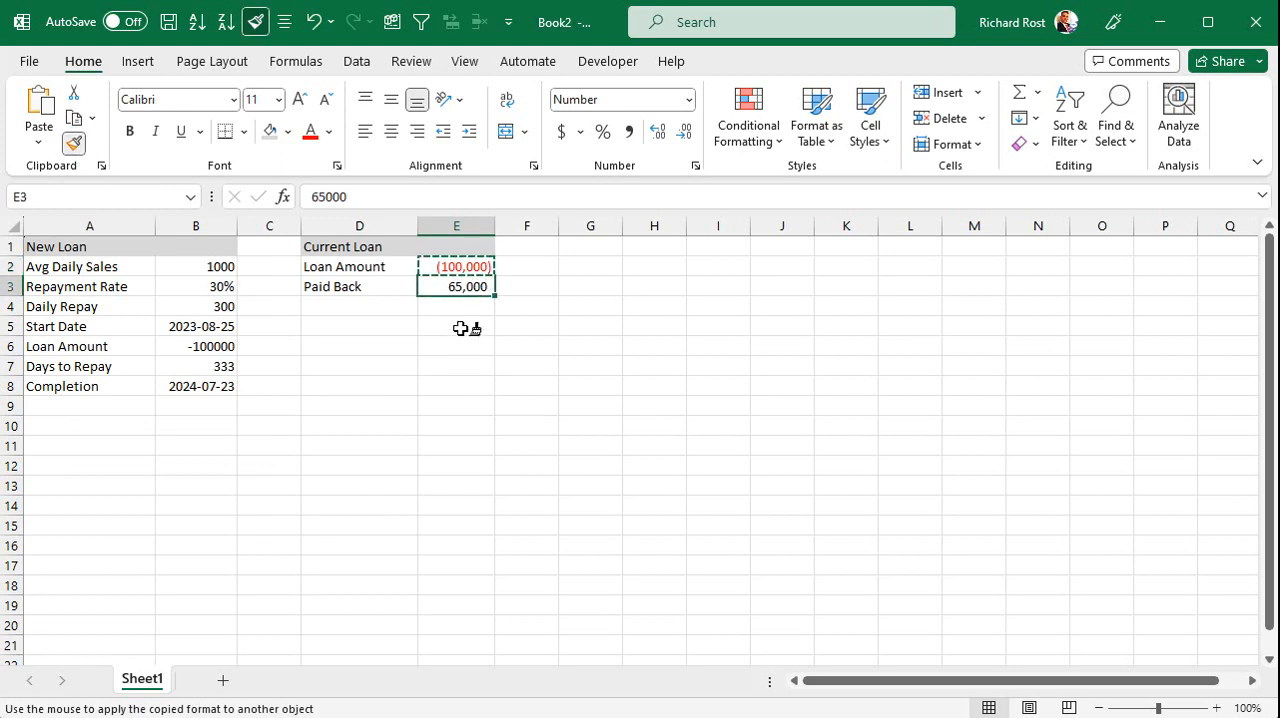
pyautogui.click(205, 268)
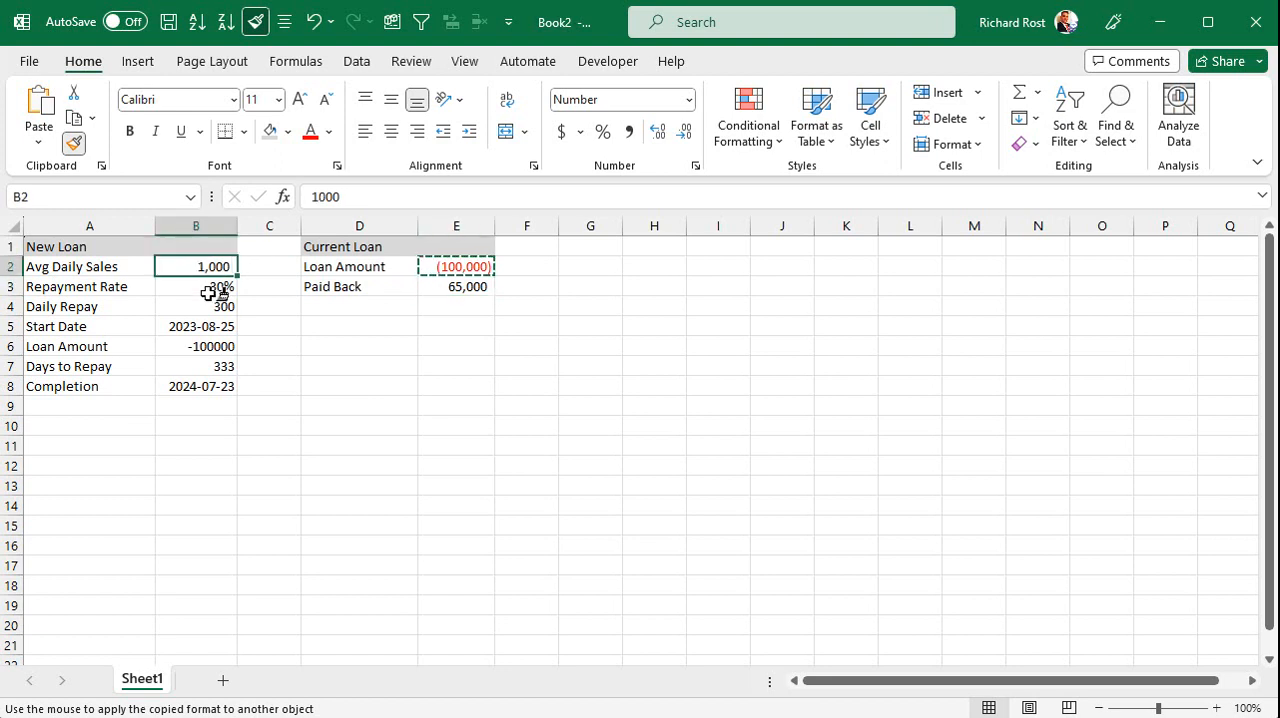
pyautogui.click(196, 306)
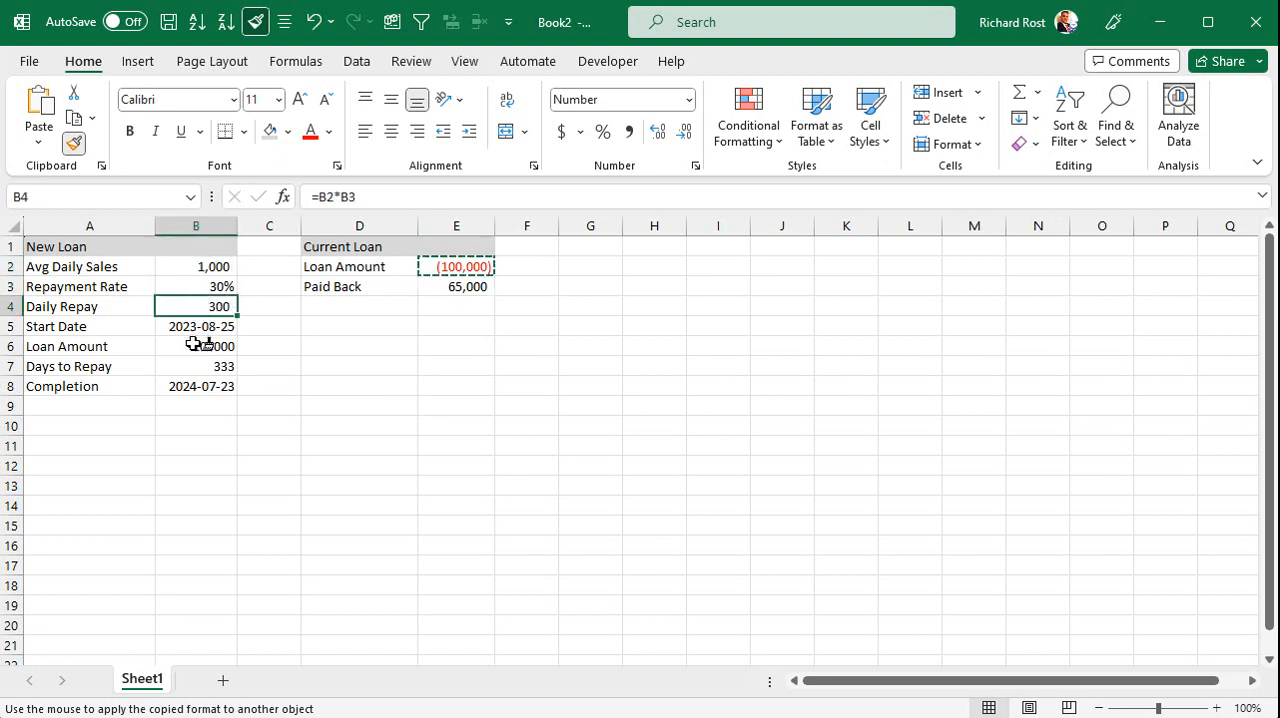
pyautogui.click(191, 346)
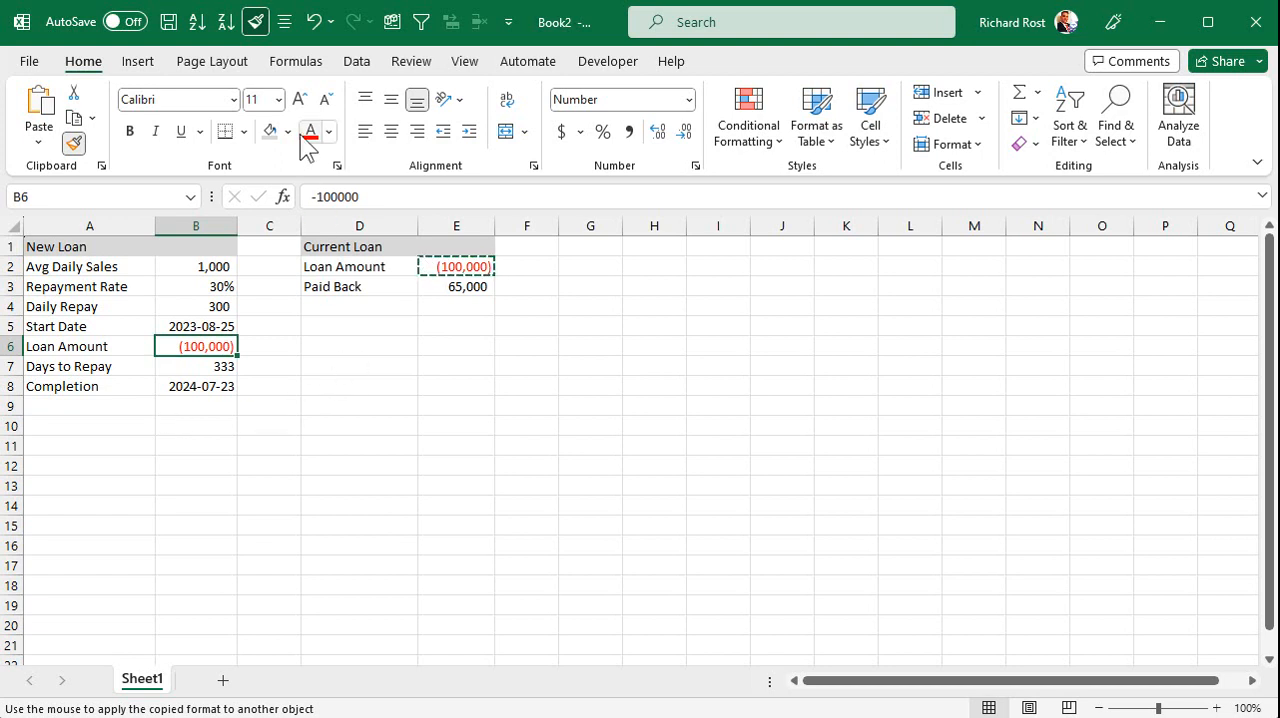
pyautogui.click(73, 145)
pyautogui.click(478, 364)
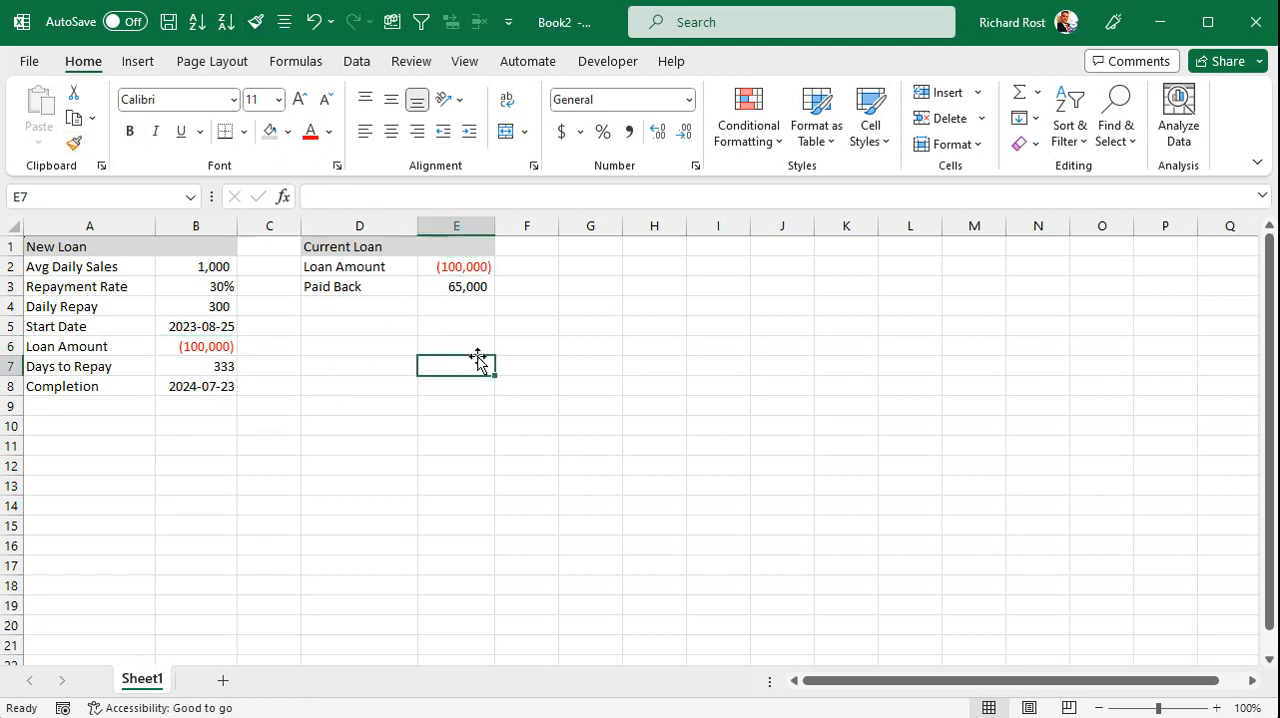
# Add a "Start Date" row in row 4 of the Current Loan section with the date 3-1 in E4.
pyautogui.click(476, 288)
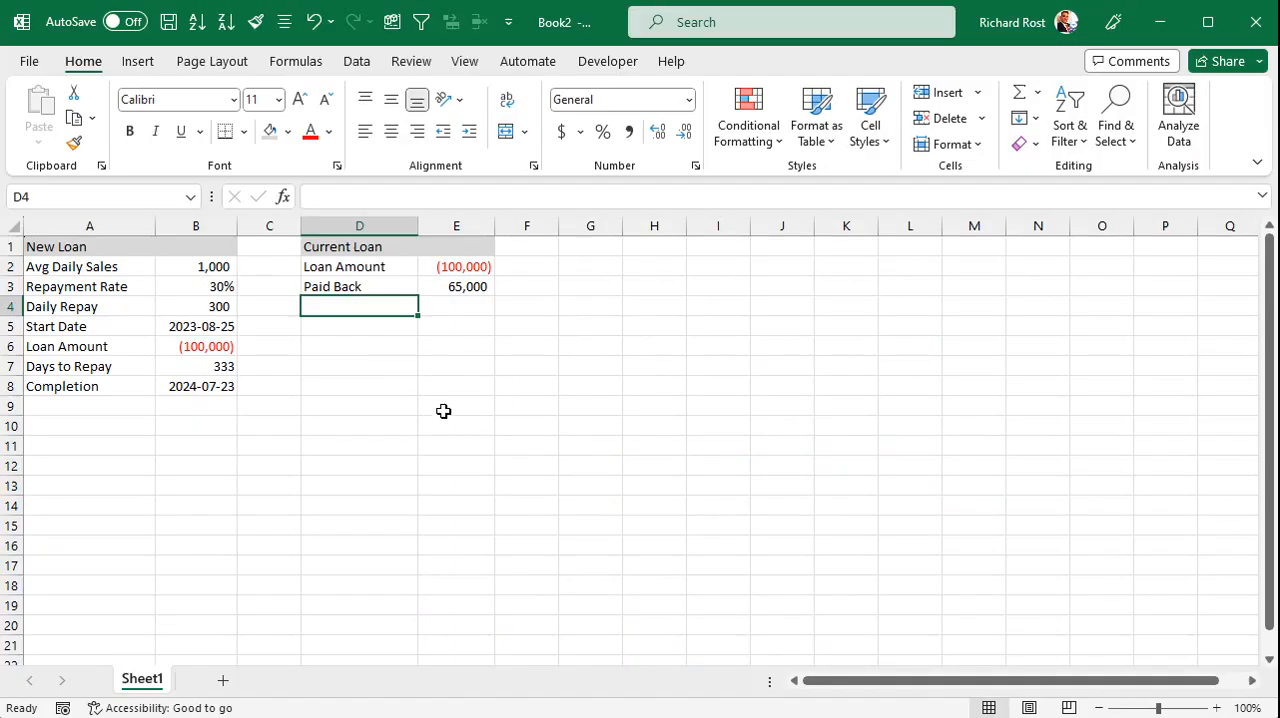
pyautogui.write('Start Date')
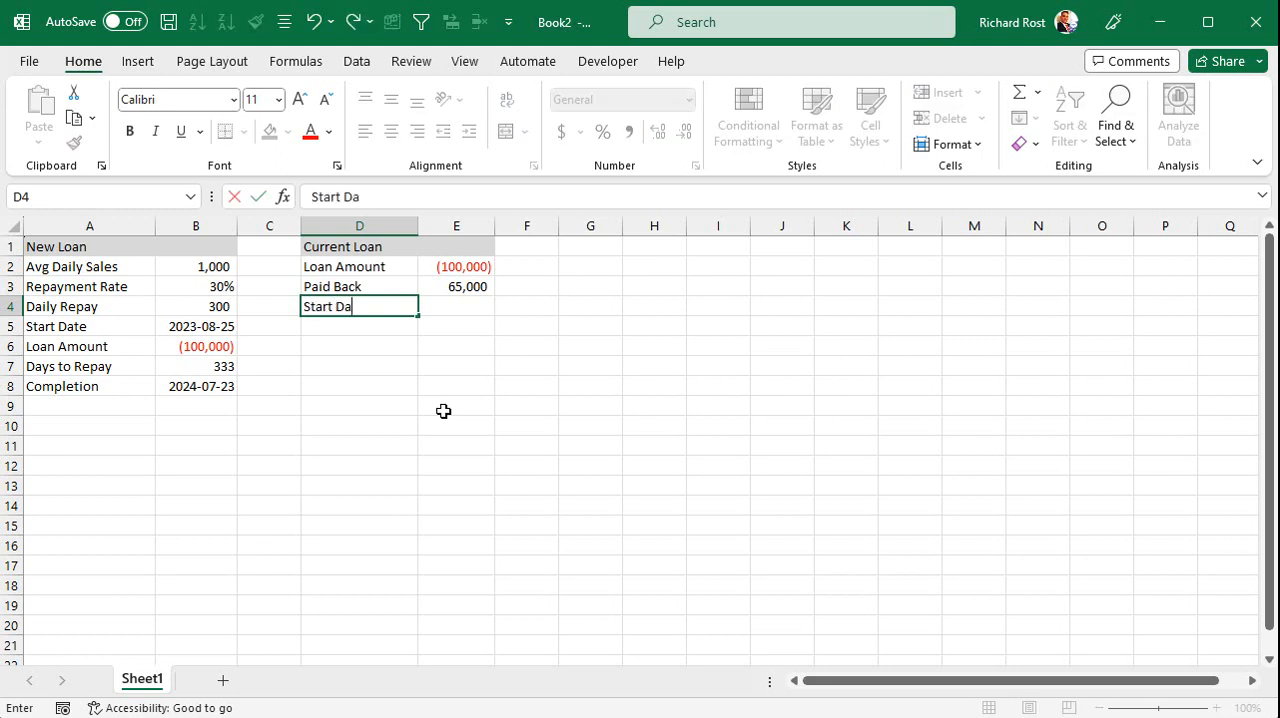
pyautogui.press('Tab')
pyautogui.write('3-1')
pyautogui.press('Return')
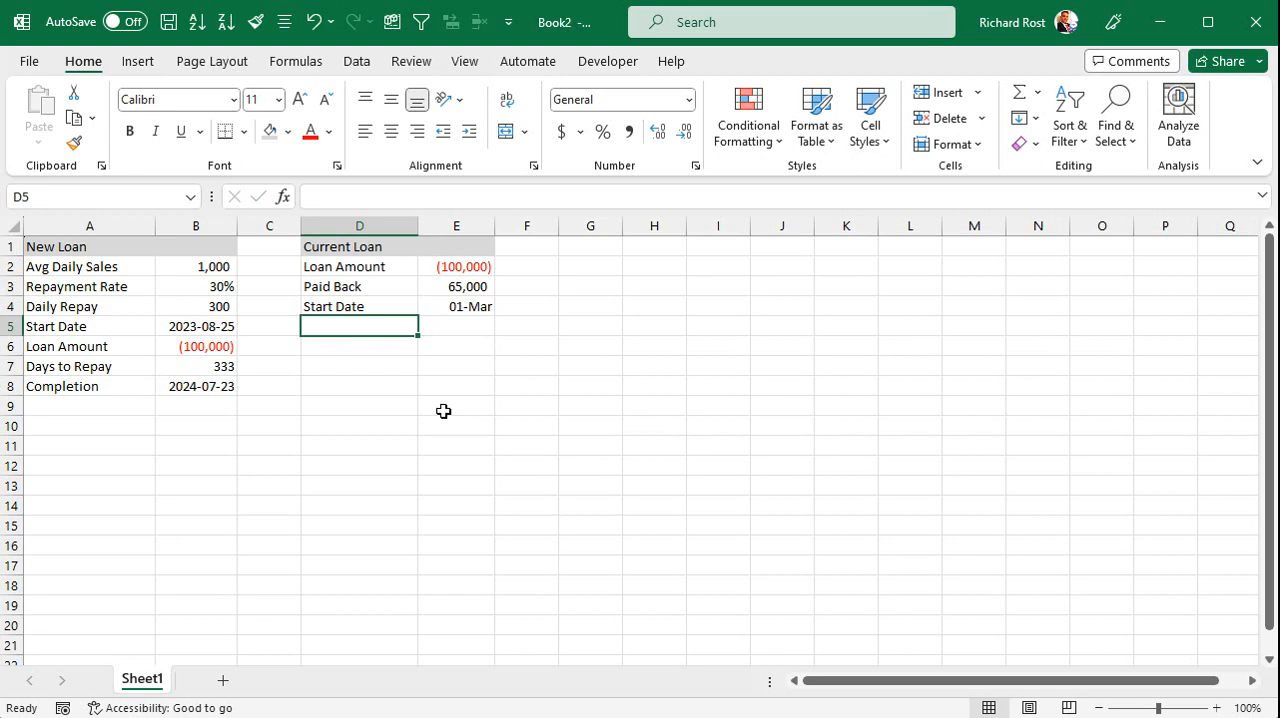
# Copy the date format of the New Loan start date in B5 to the Current Loan start date in E4.
pyautogui.click(445, 305)
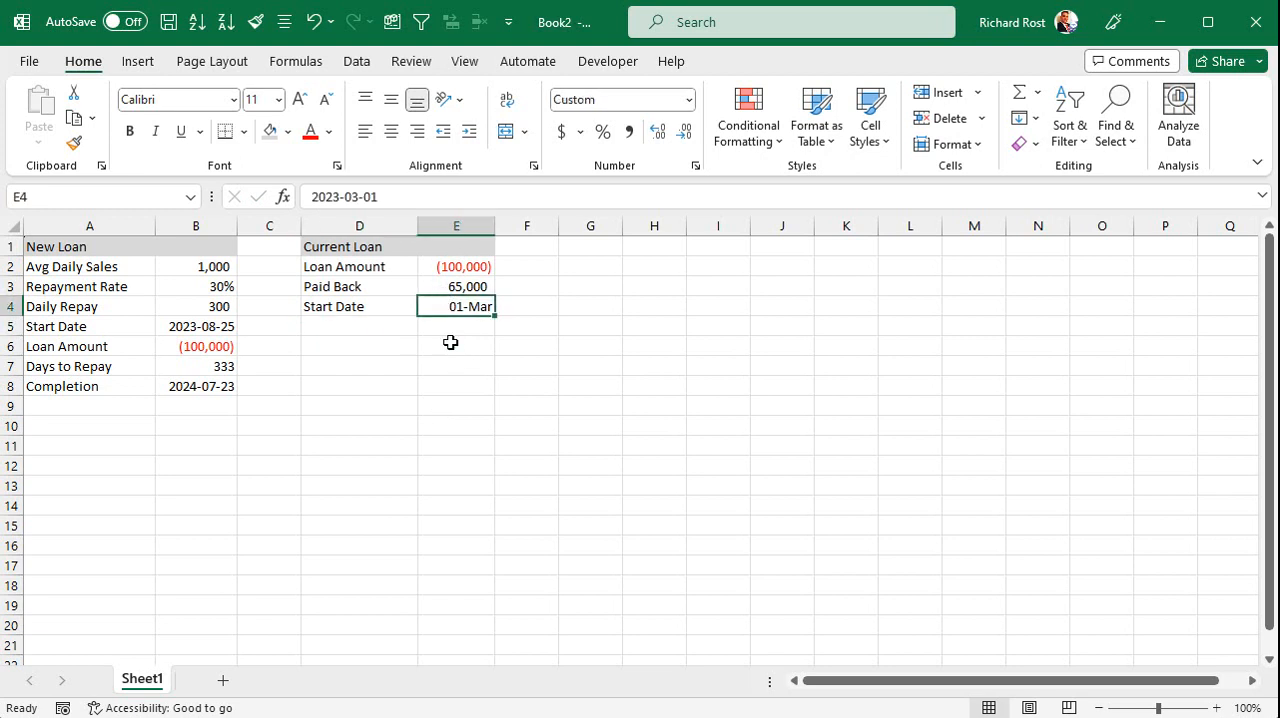
pyautogui.click(192, 326)
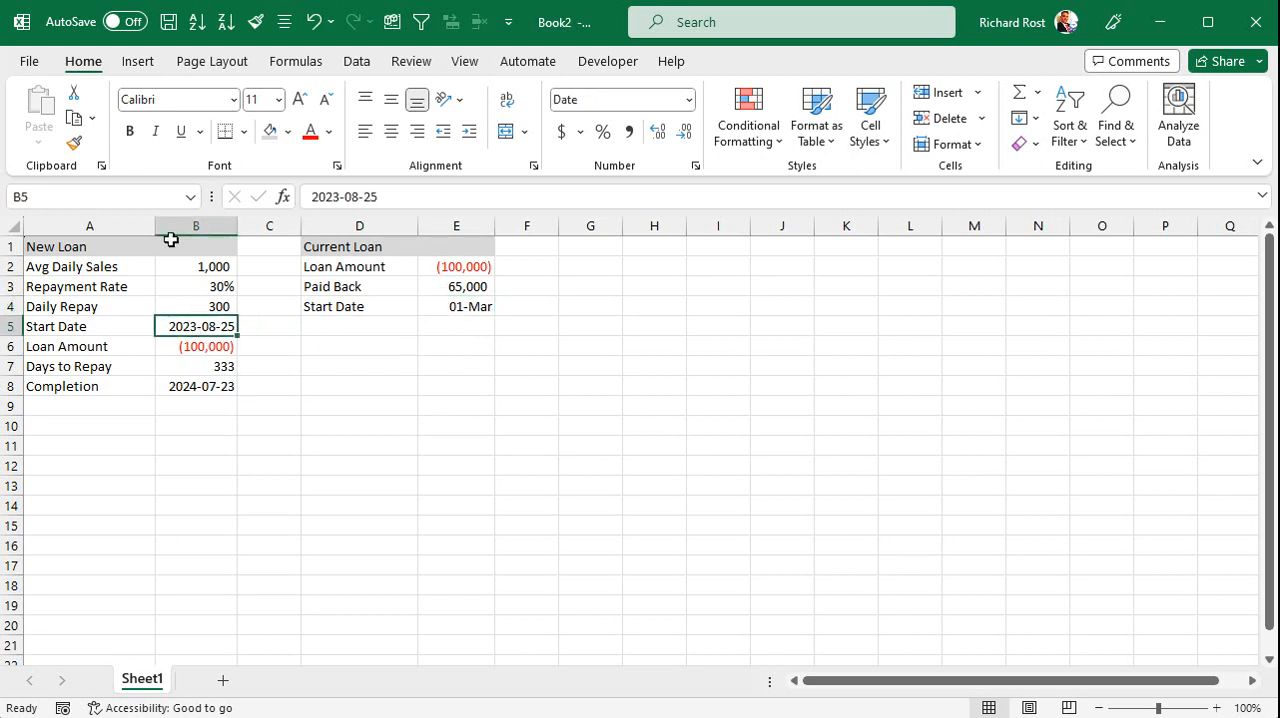
pyautogui.click(74, 143)
pyautogui.click(457, 306)
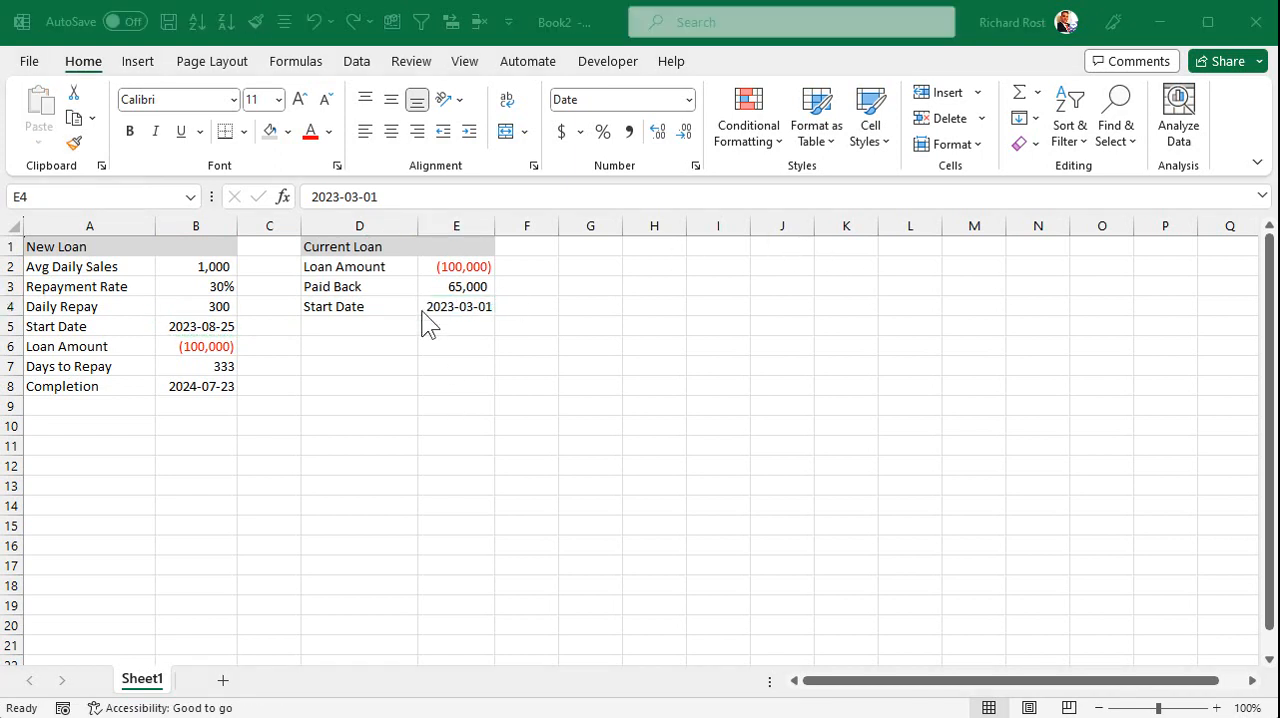
# Add a "Days Since Start" row in row 5 of the Current Loan section with the formula =today()-E4 in E5.
pyautogui.click(355, 329)
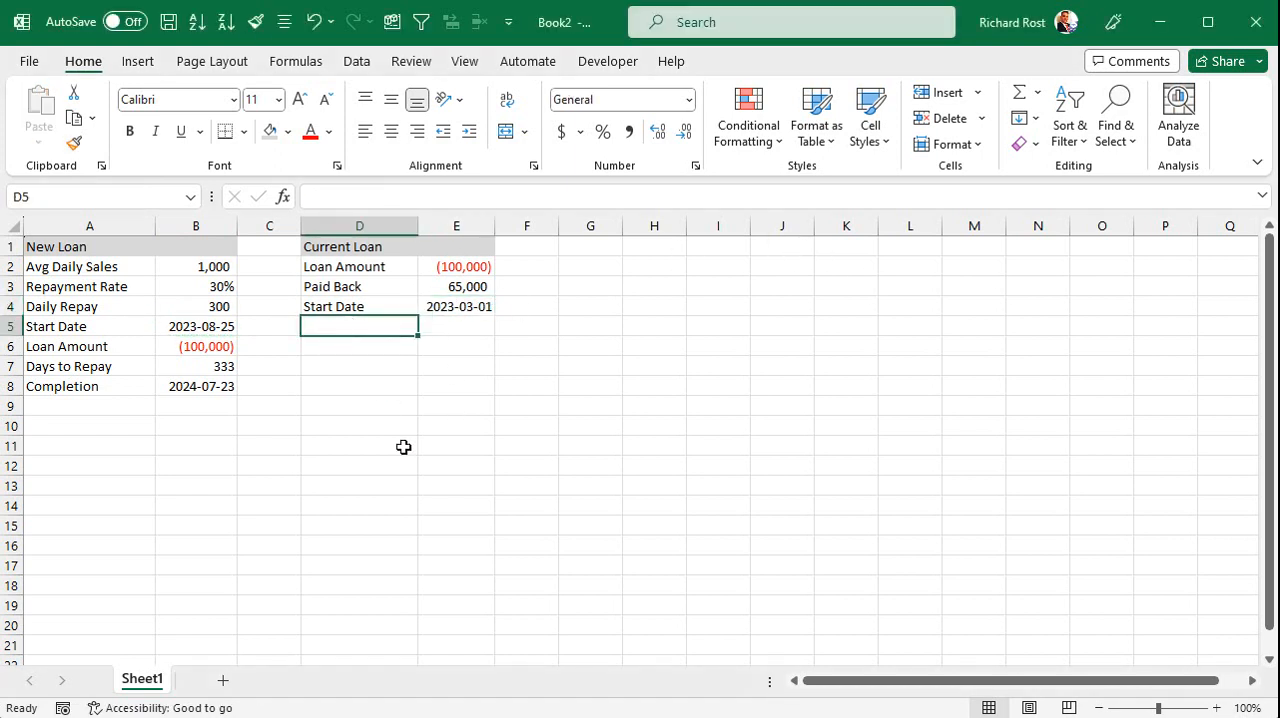
pyautogui.write('Days ')
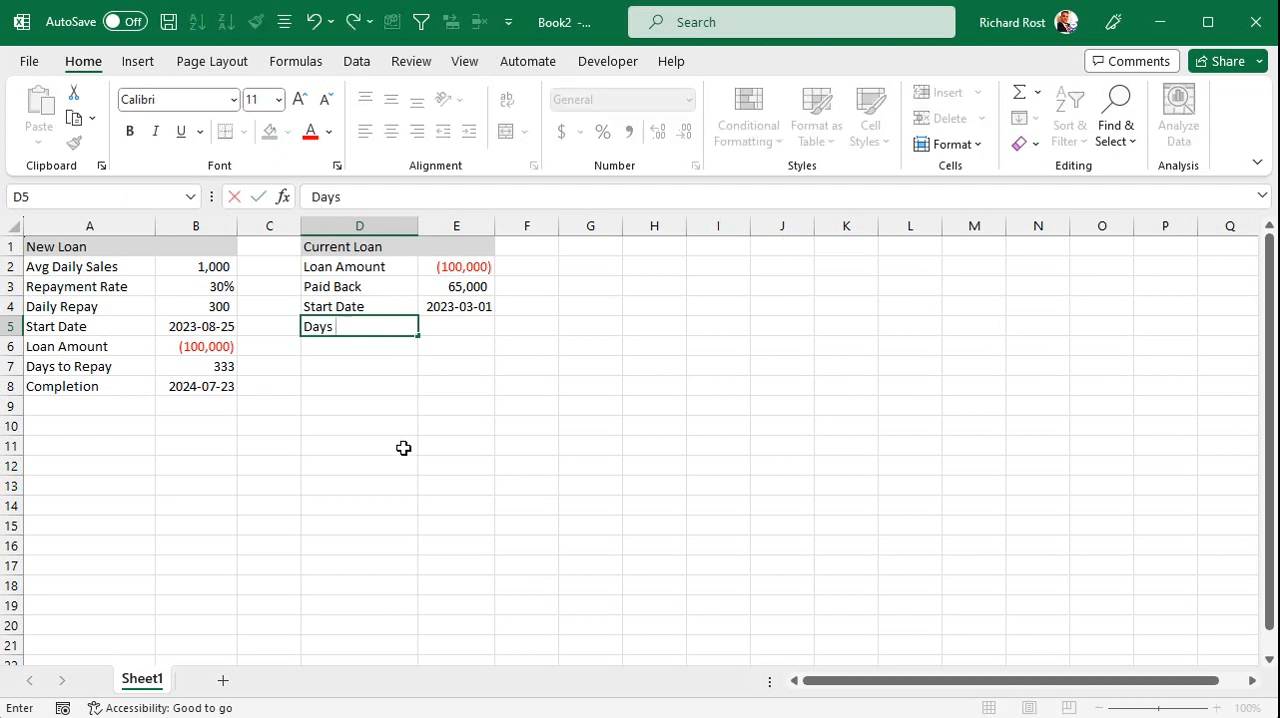
pyautogui.write('Since Start')
pyautogui.press('Tab')
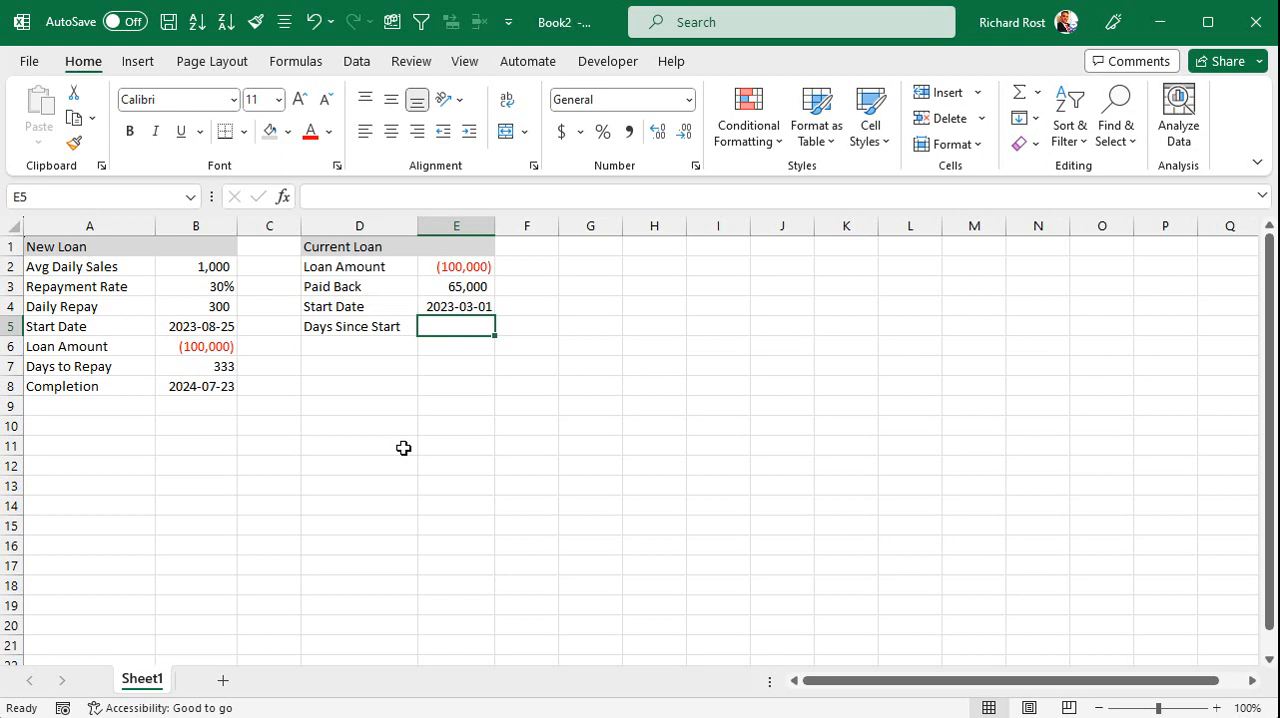
pyautogui.write('=today')
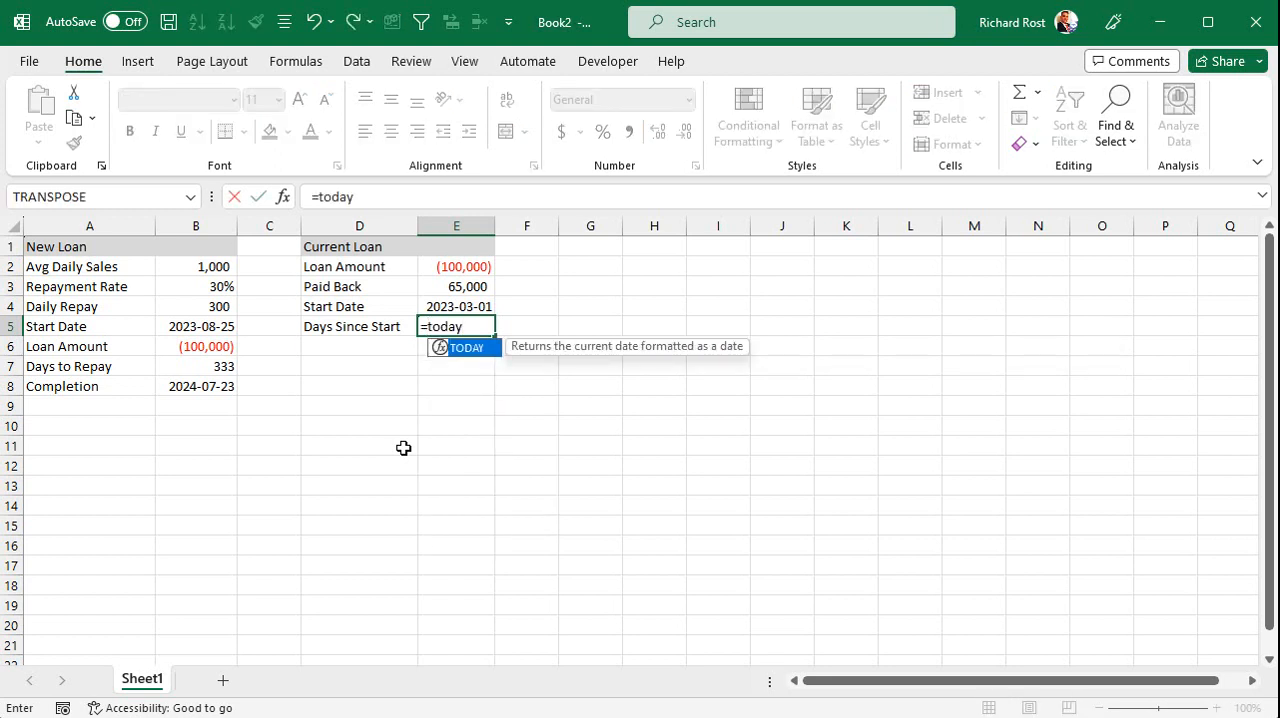
pyautogui.write('()')
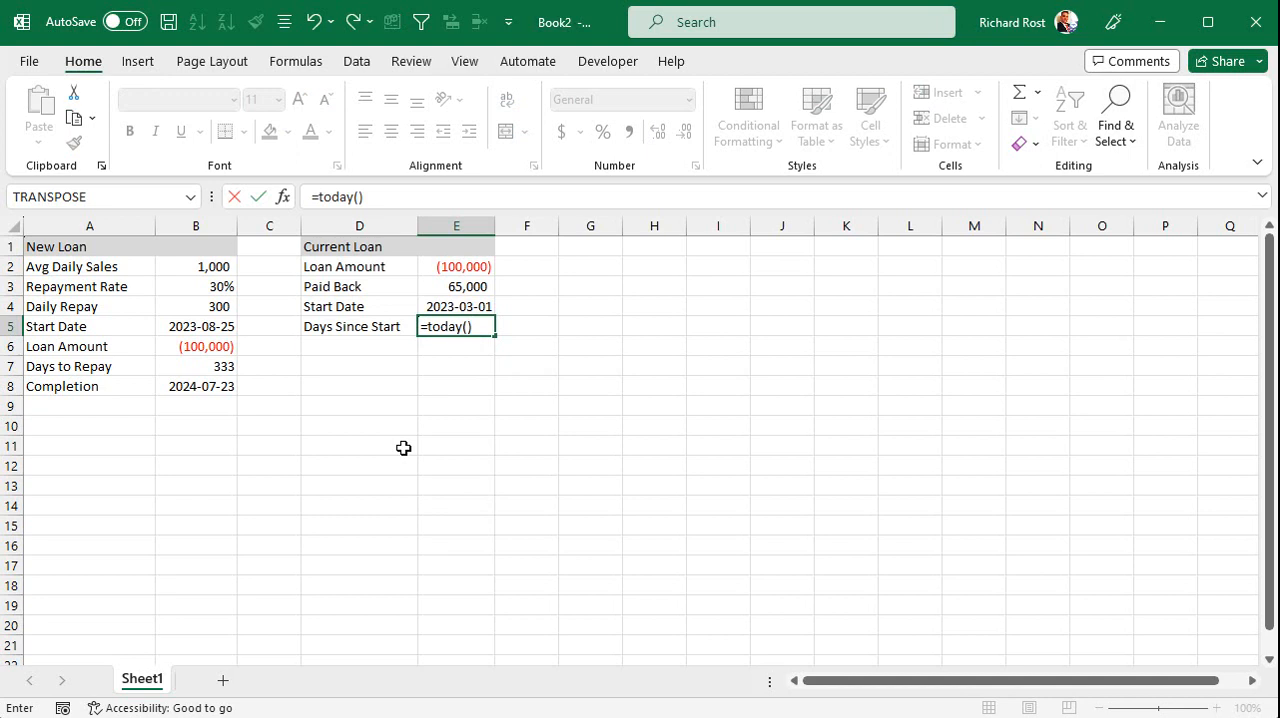
pyautogui.write('-')
pyautogui.click(428, 305)
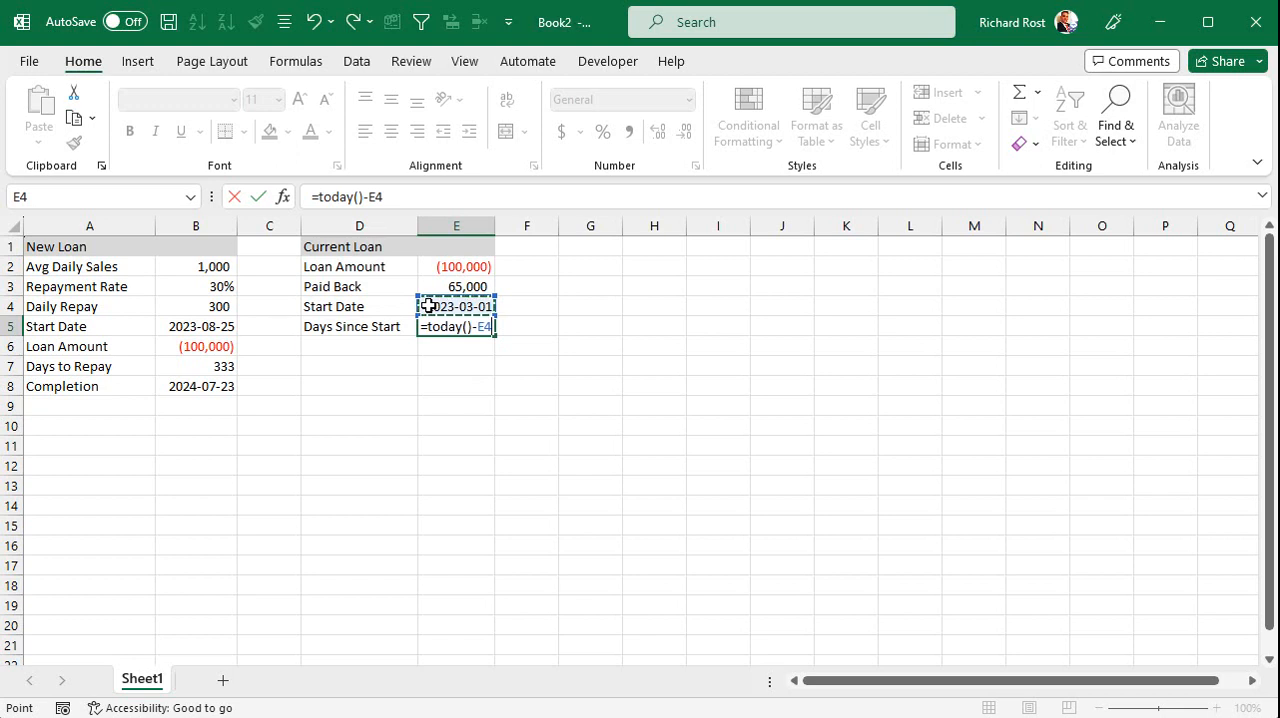
pyautogui.press('Return')
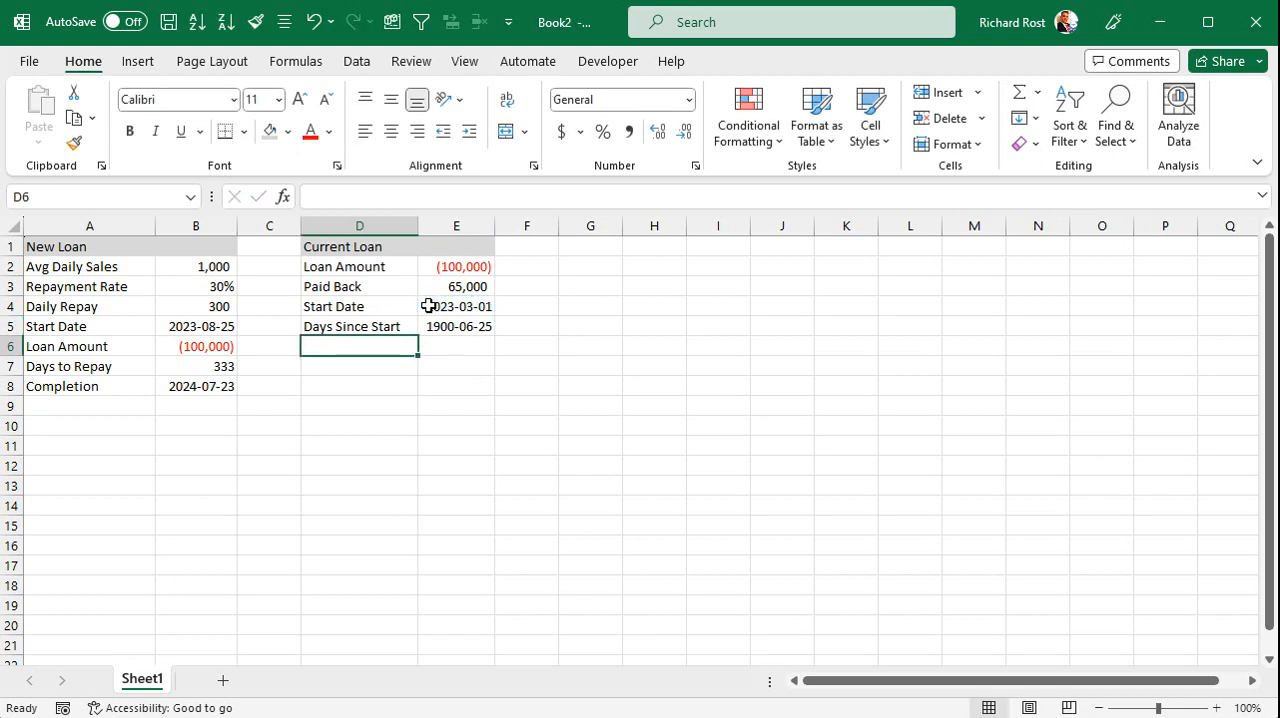
# Copy the number format of the Days to Repay value in B7 to the Days Since Start value in E5.
pyautogui.click(455, 322)
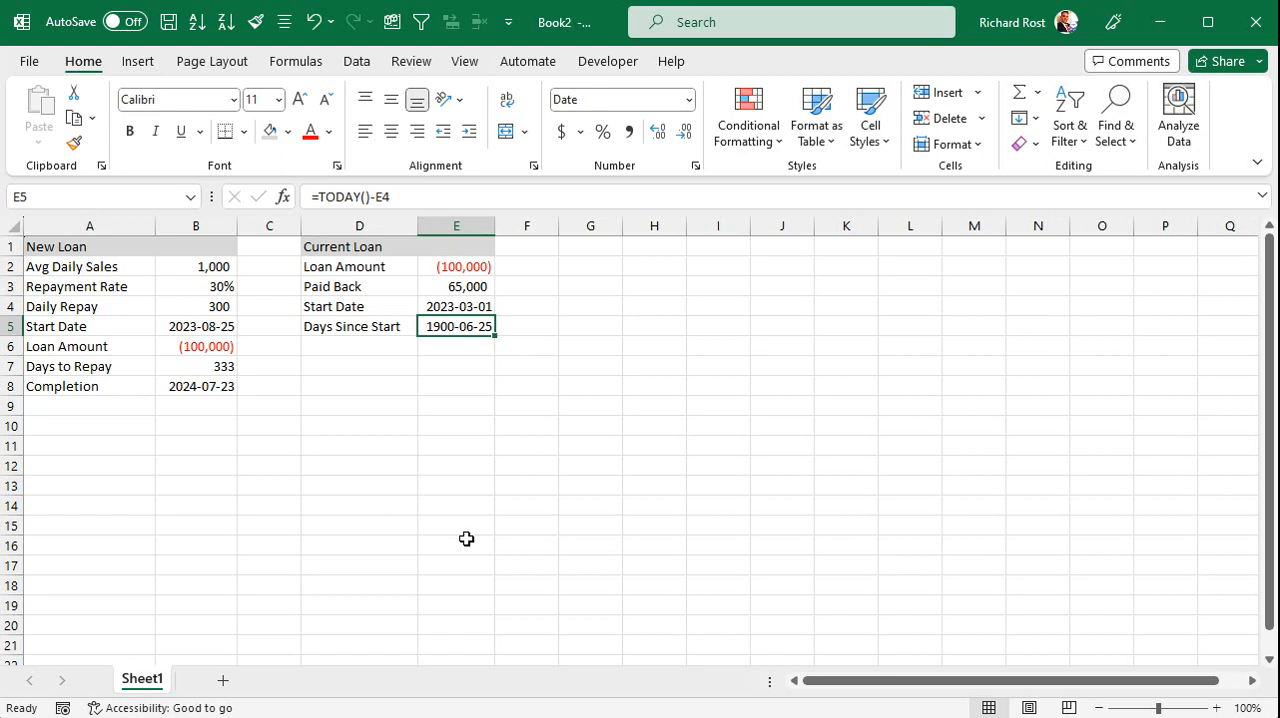
pyautogui.click(190, 304)
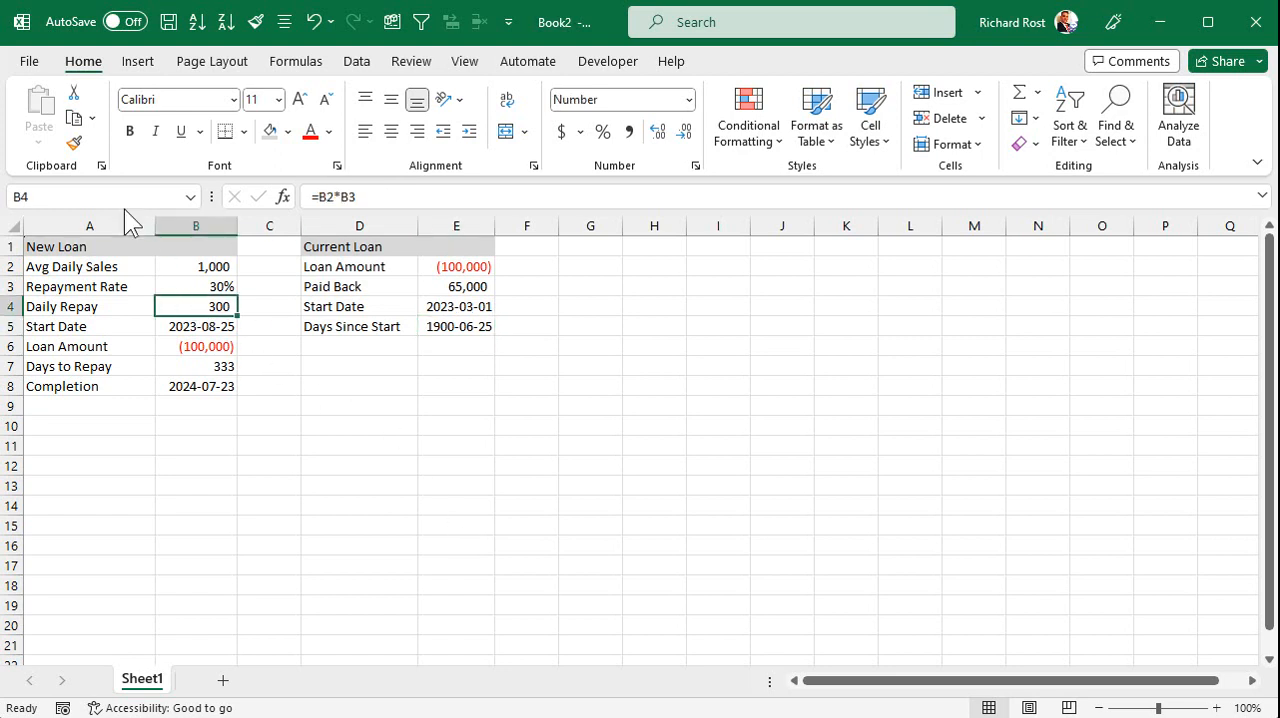
pyautogui.click(200, 366)
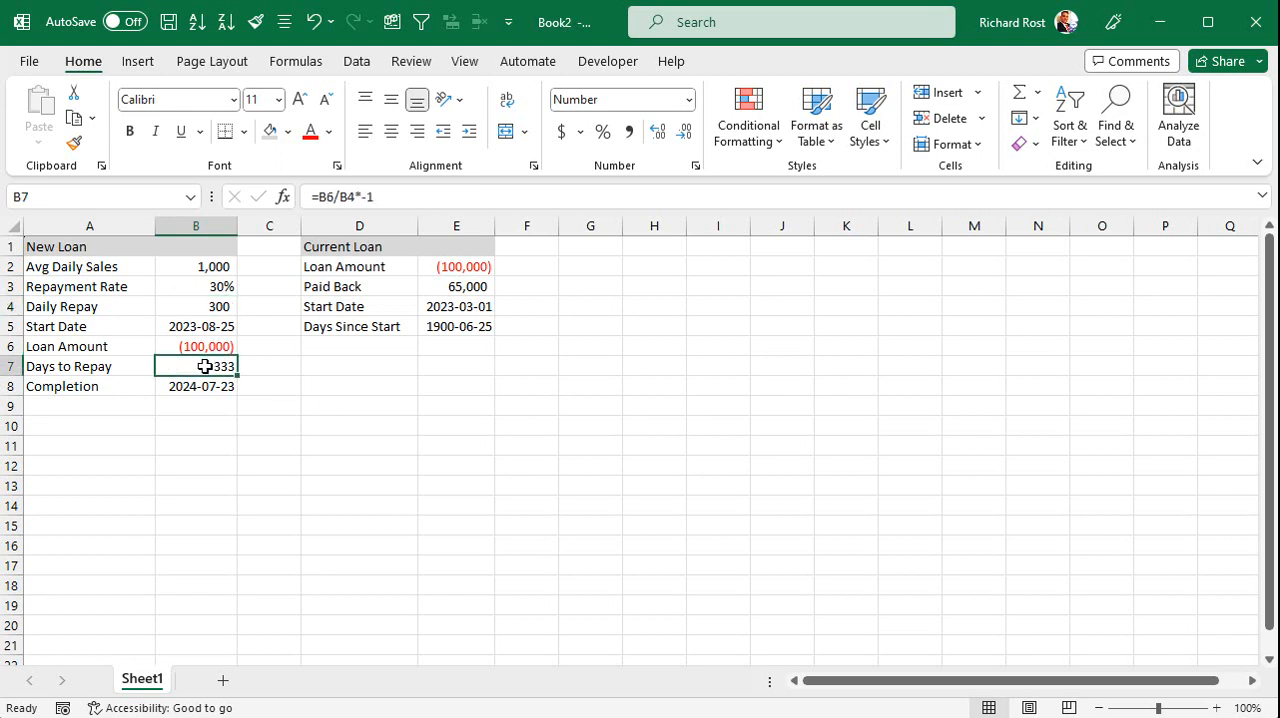
pyautogui.click(73, 143)
pyautogui.click(458, 326)
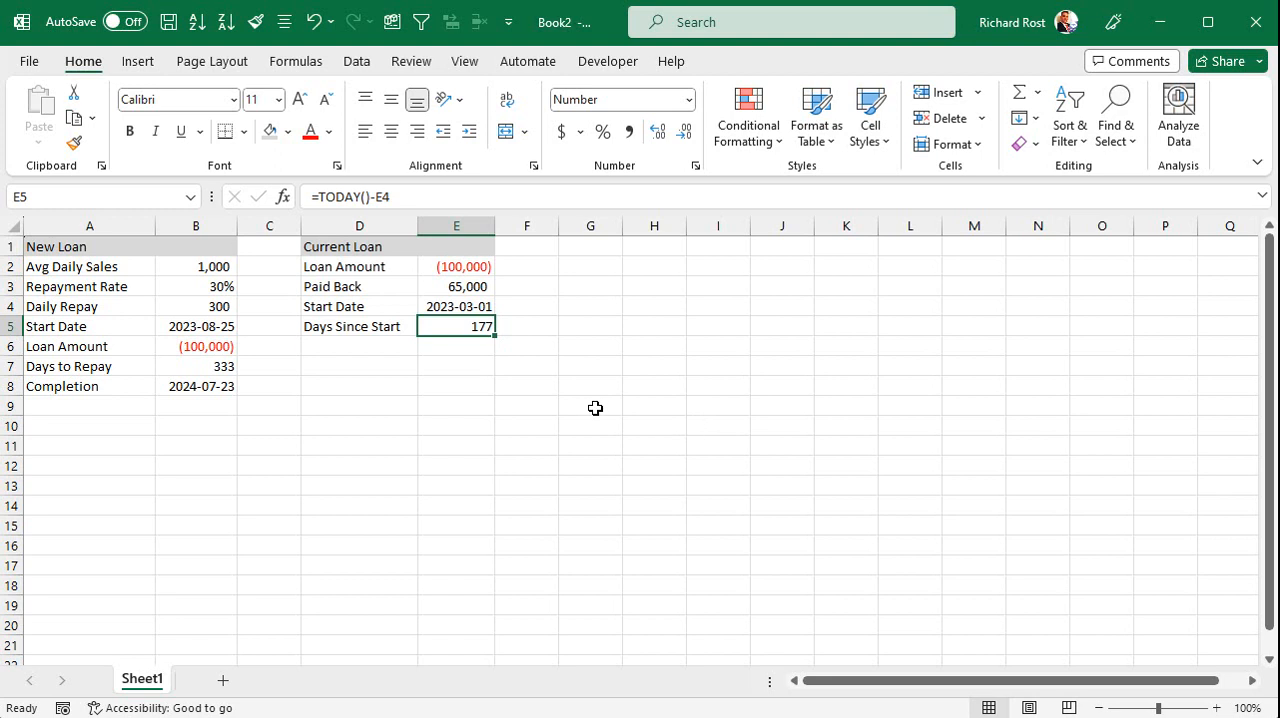
# Add an "Avg Per Day" row in row 6 of the Current Loan section with the formula =E3/E5 in E6.
pyautogui.click(443, 306)
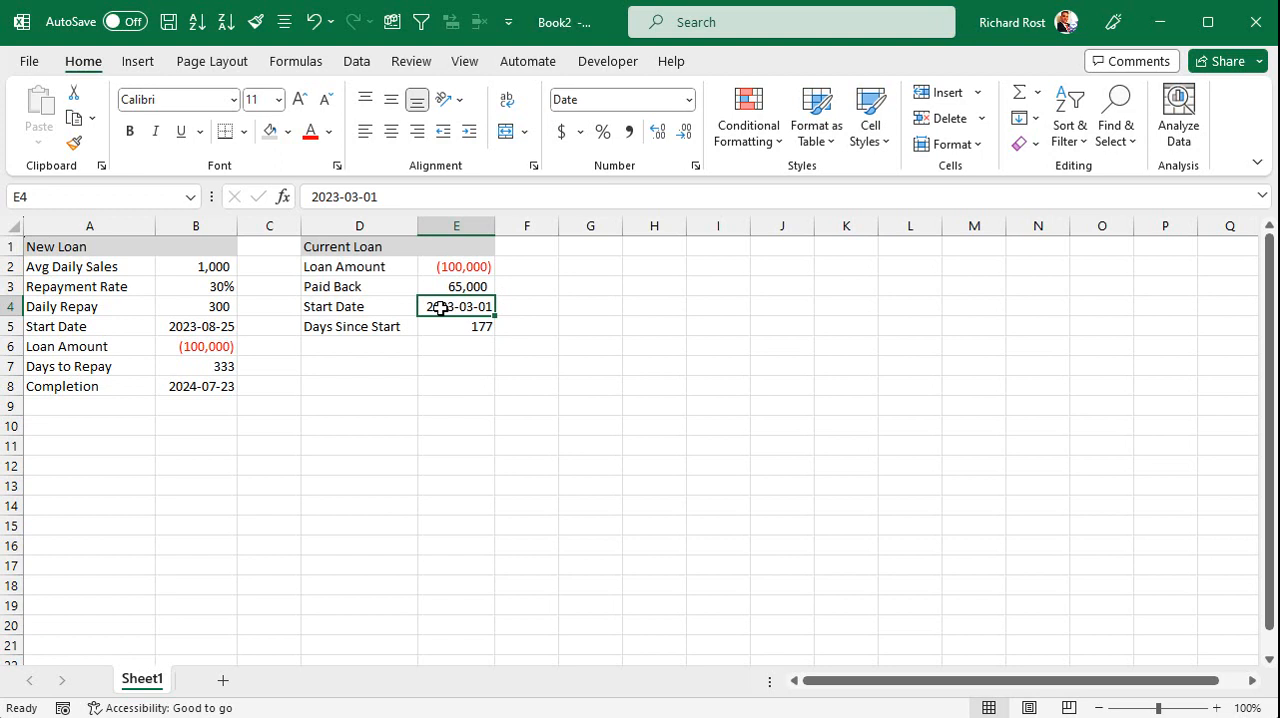
pyautogui.click(381, 332)
pyautogui.click(386, 360)
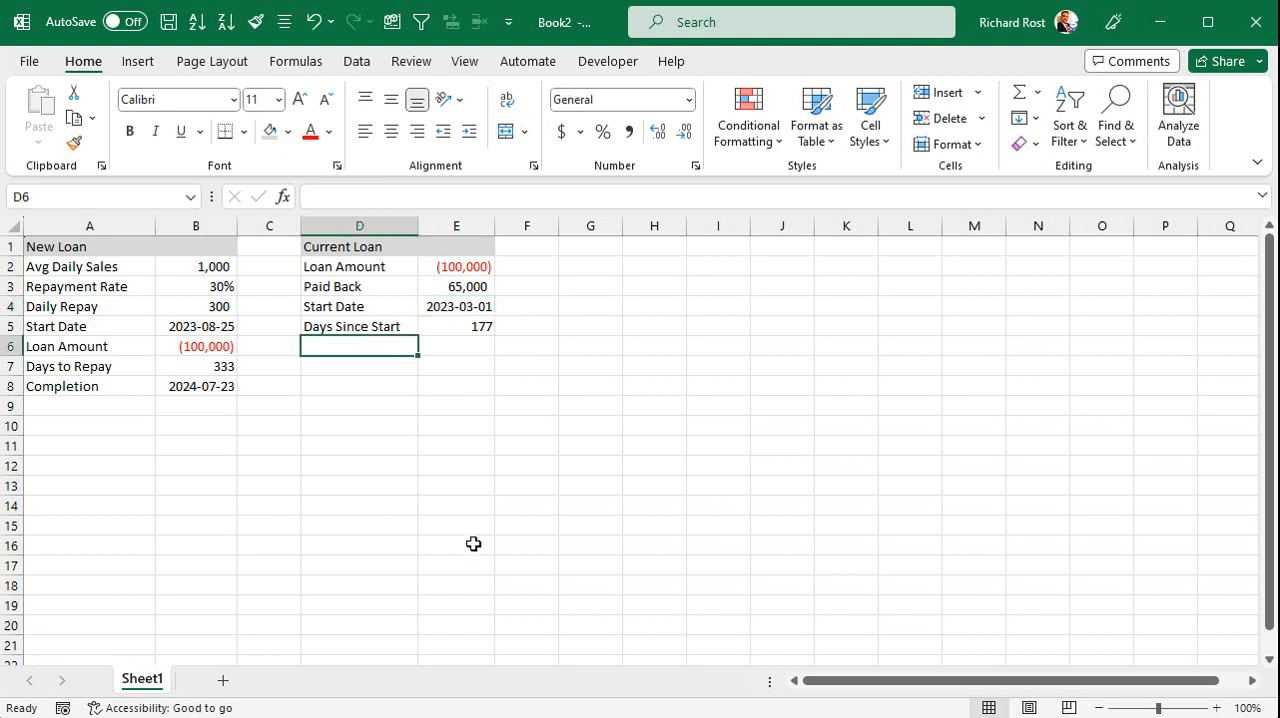
pyautogui.write('Avg Per Day')
pyautogui.press('Tab')
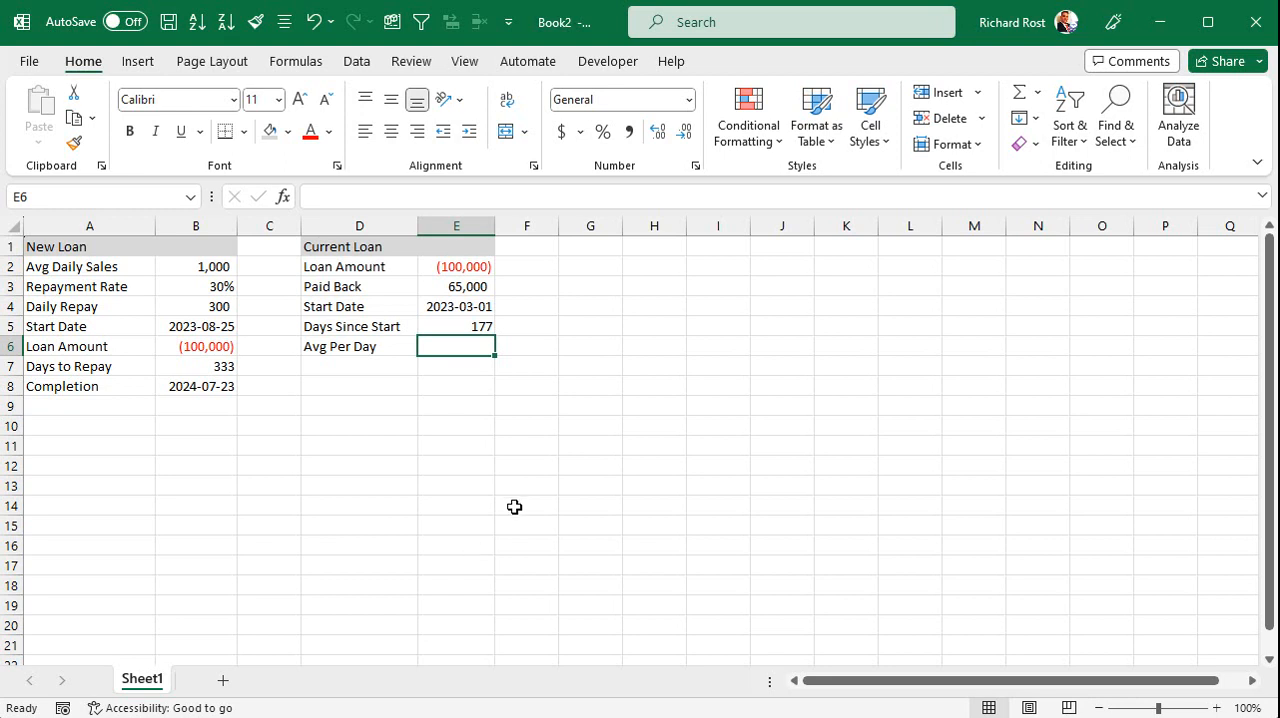
pyautogui.write('=')
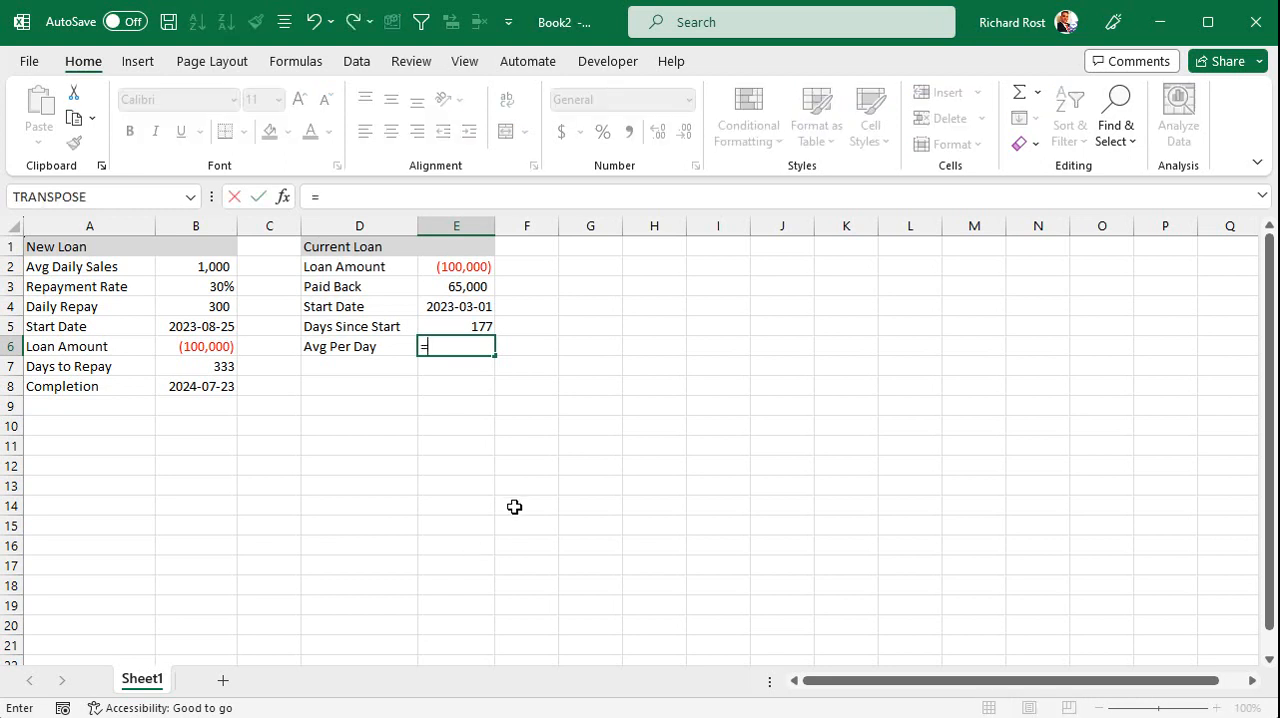
pyautogui.click(453, 287)
pyautogui.write('/')
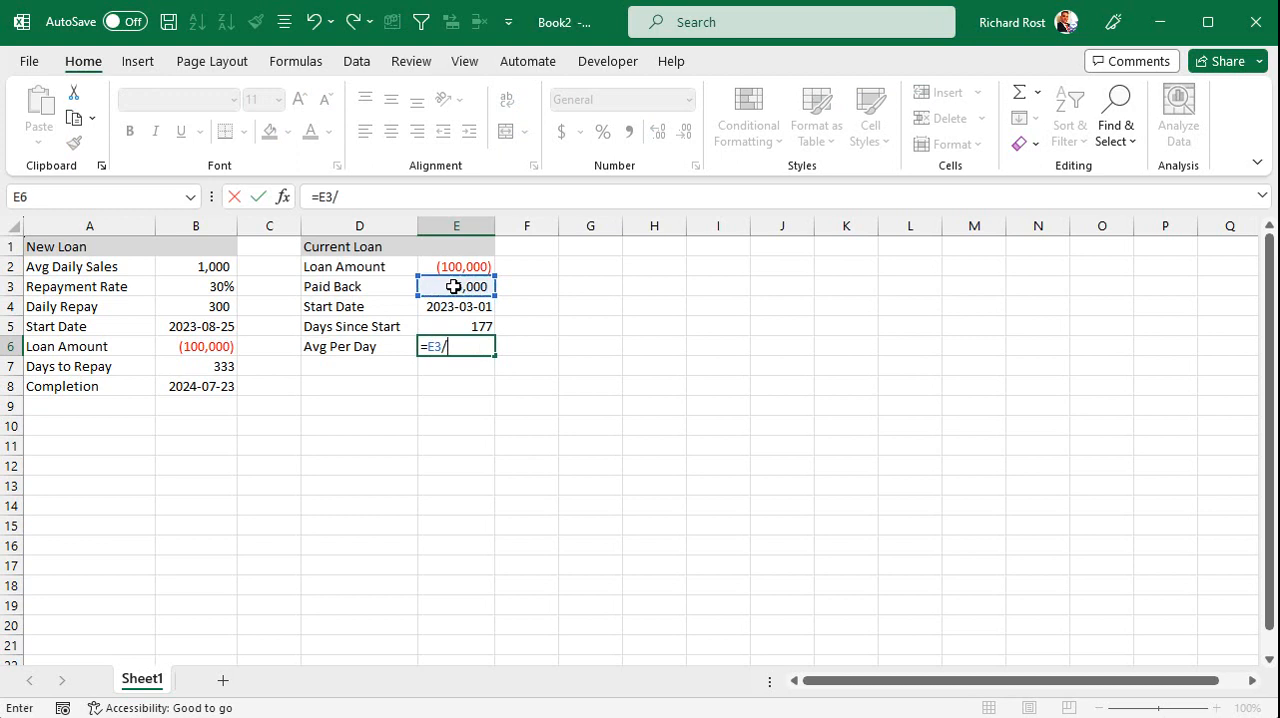
pyautogui.click(464, 328)
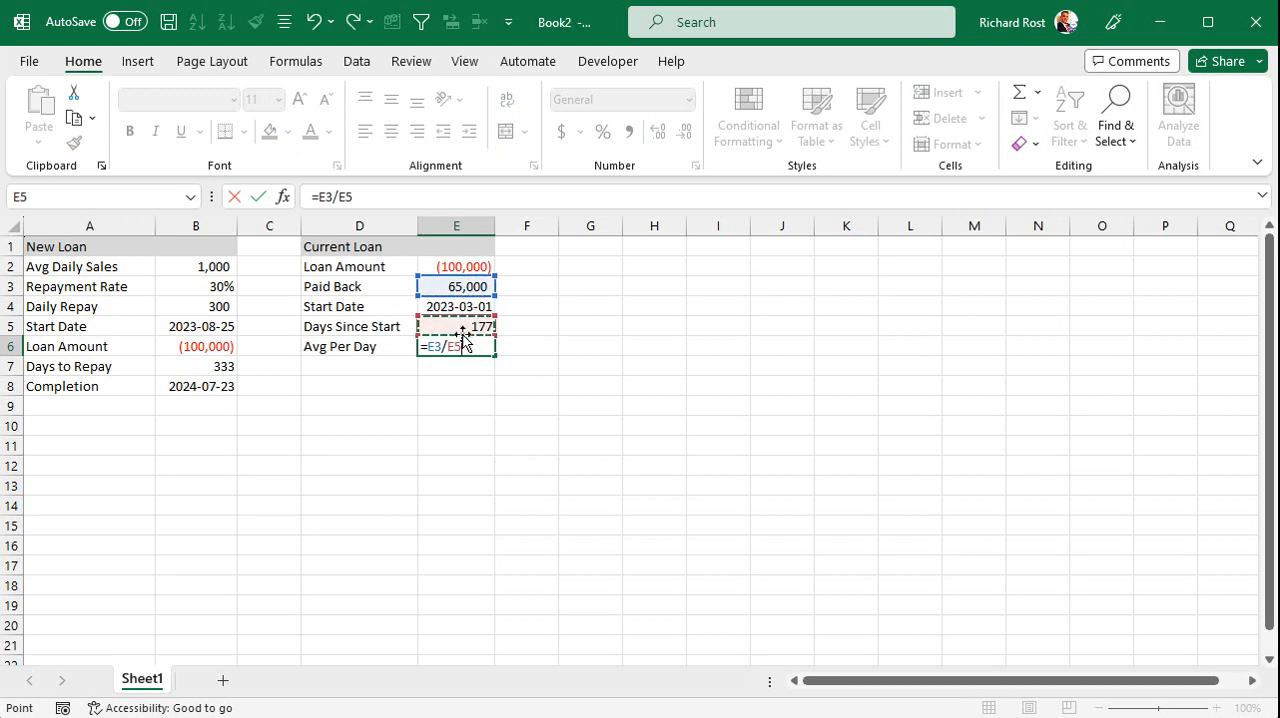
pyautogui.press('Return')
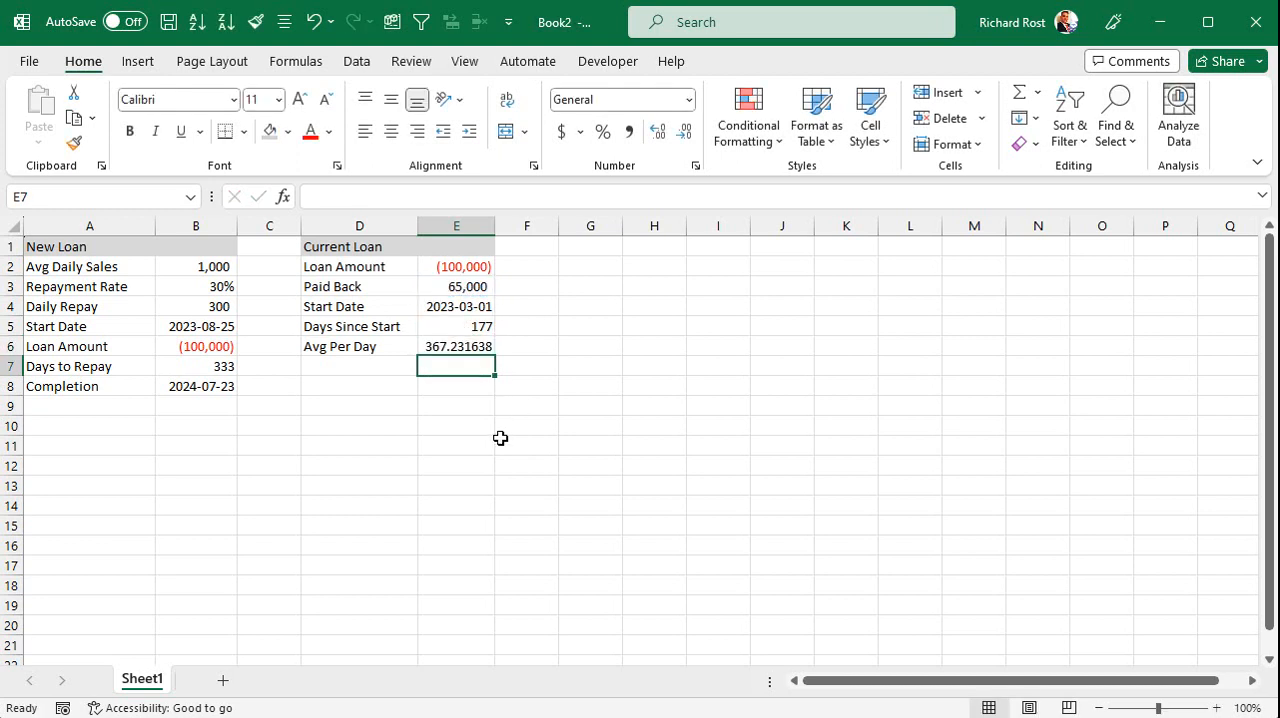
# Copy the number format of the current loan amount in E2 to the Avg Per Day value in E6.
pyautogui.click(470, 268)
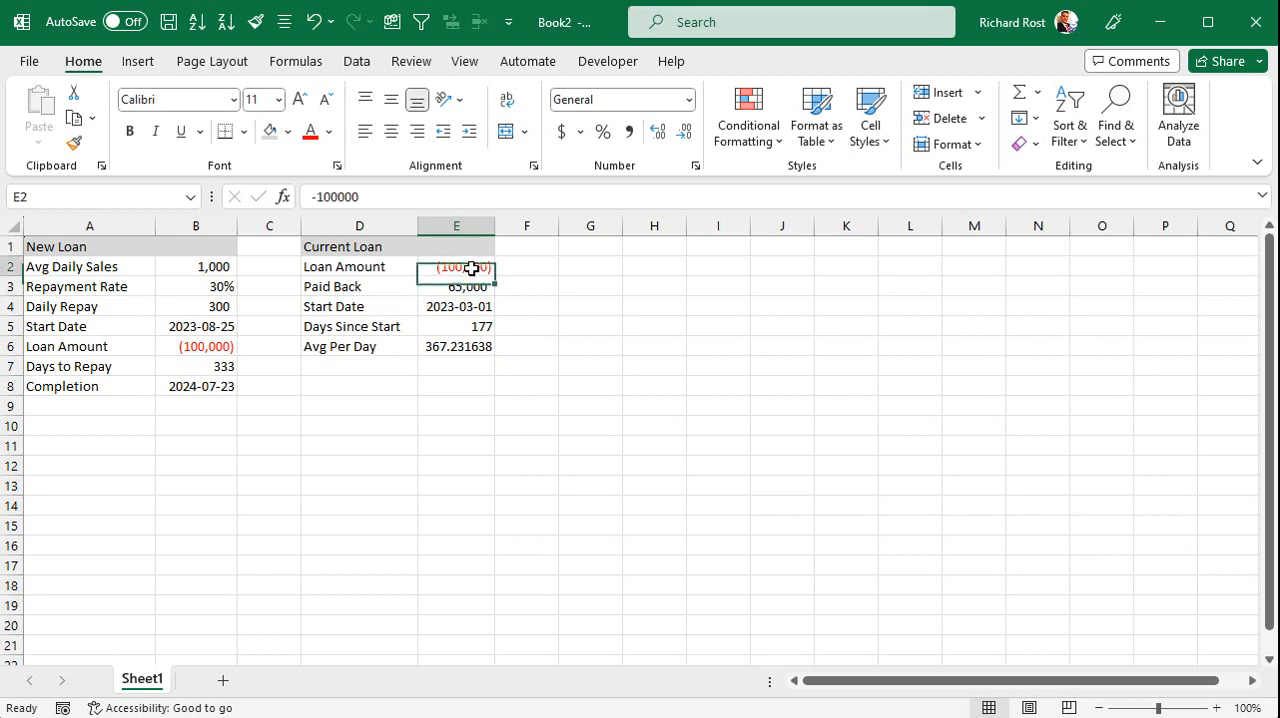
pyautogui.click(73, 142)
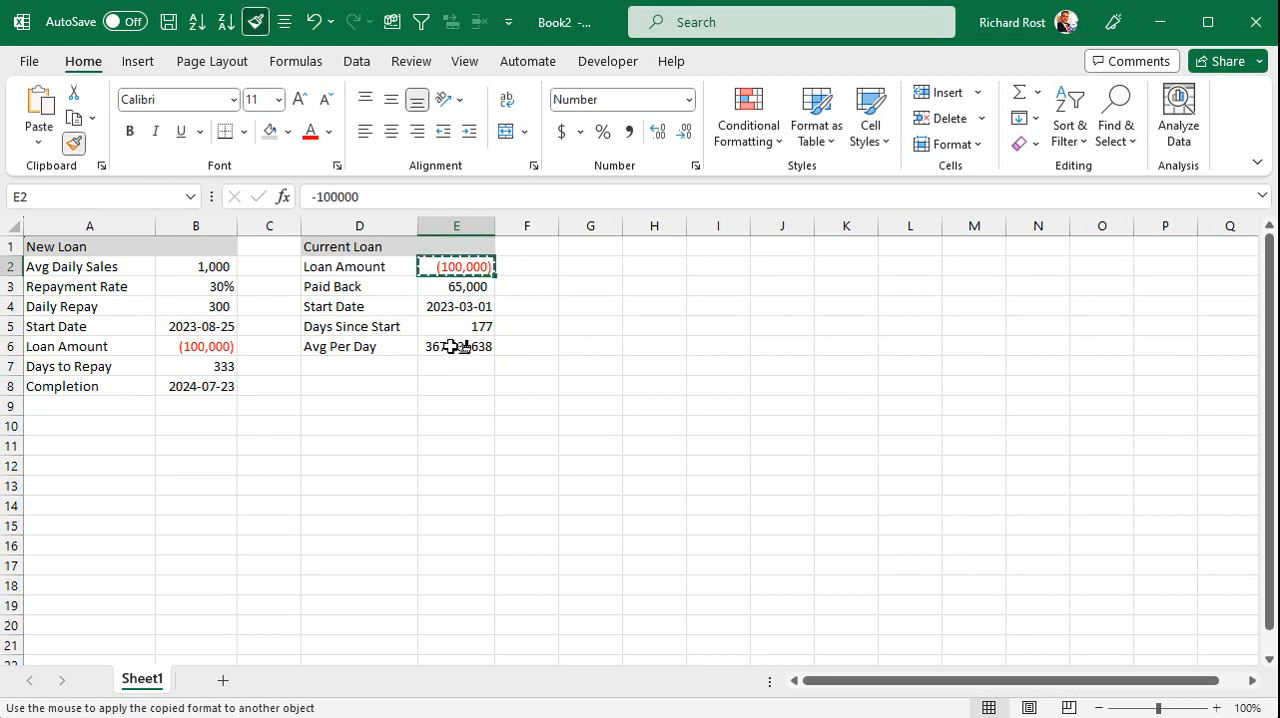
pyautogui.click(457, 346)
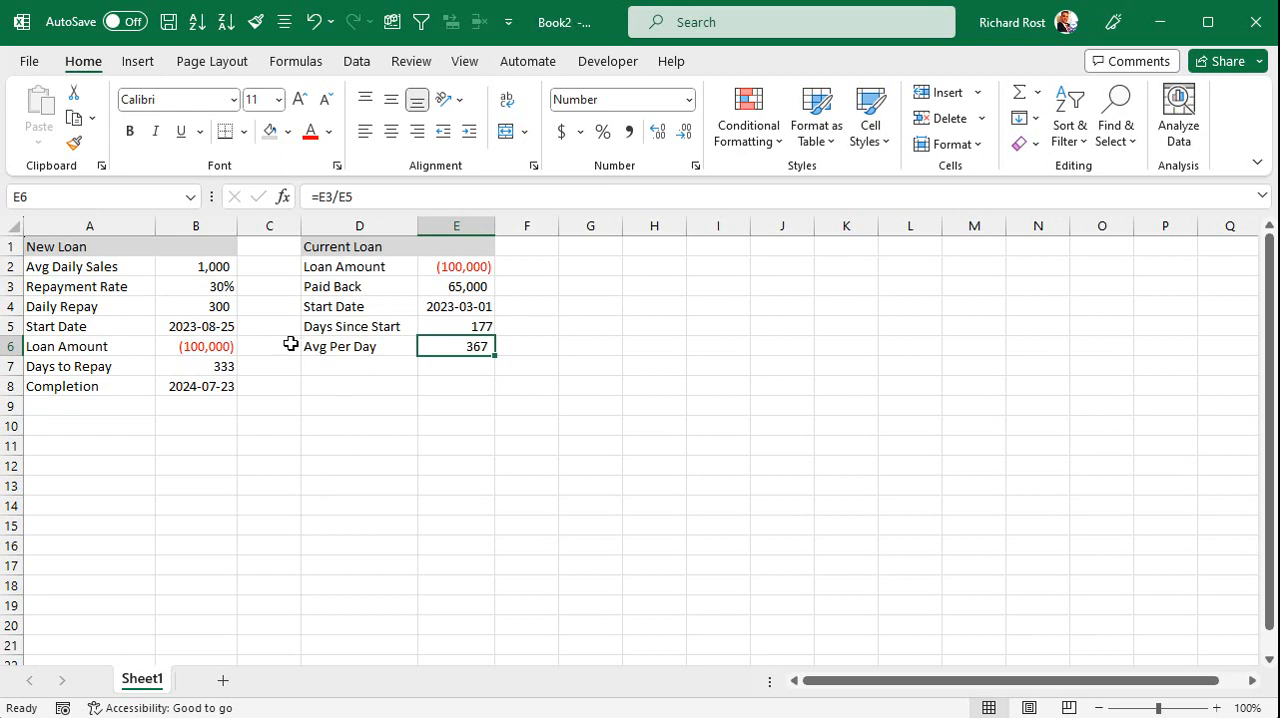
# Copy the Current Loan start date from E4 into the New Loan start date in B5.
pyautogui.click(202, 326)
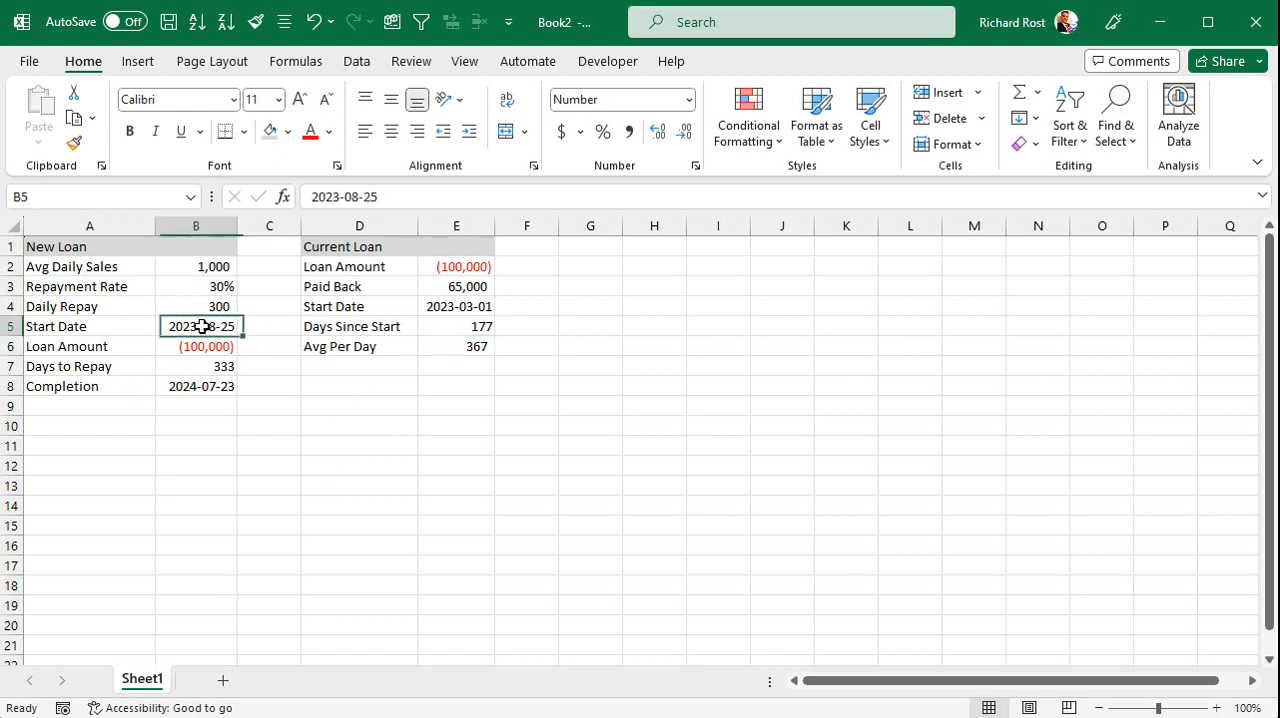
pyautogui.click(465, 306)
pyautogui.hotkey('ctrl', 'c')
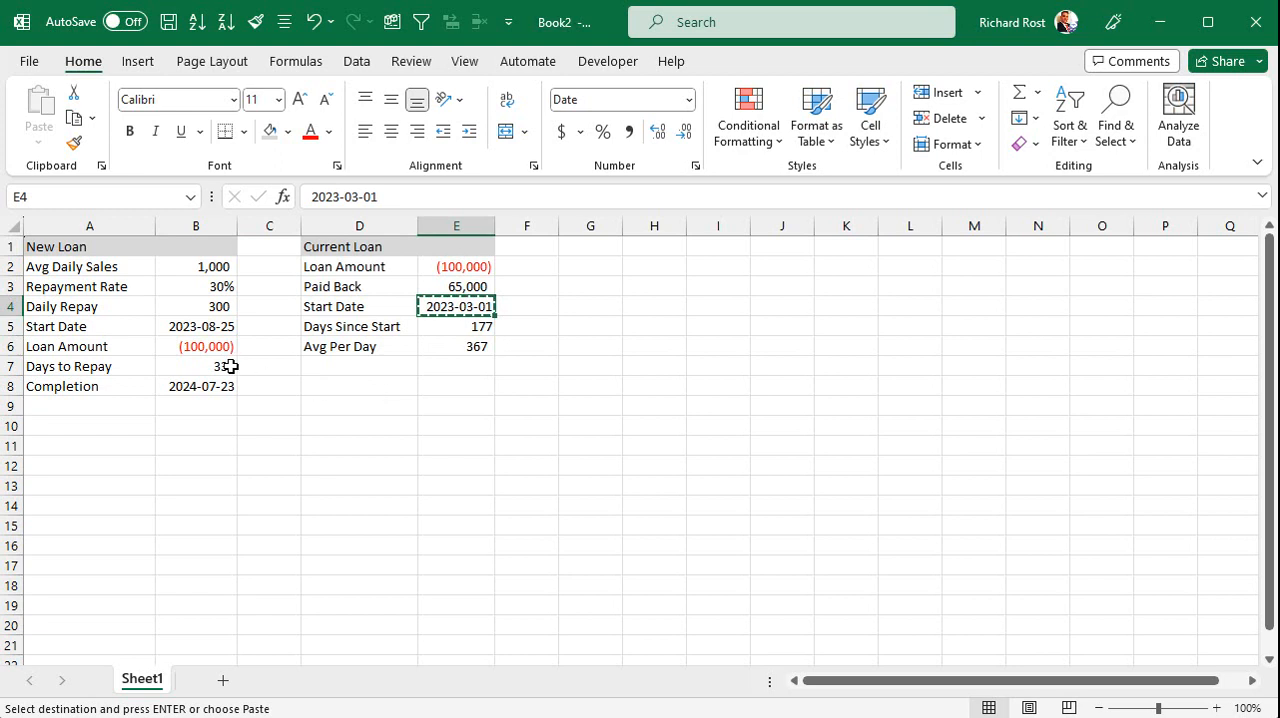
pyautogui.click(187, 326)
pyautogui.hotkey('ctrl', 'v')
pyautogui.press('Escape')
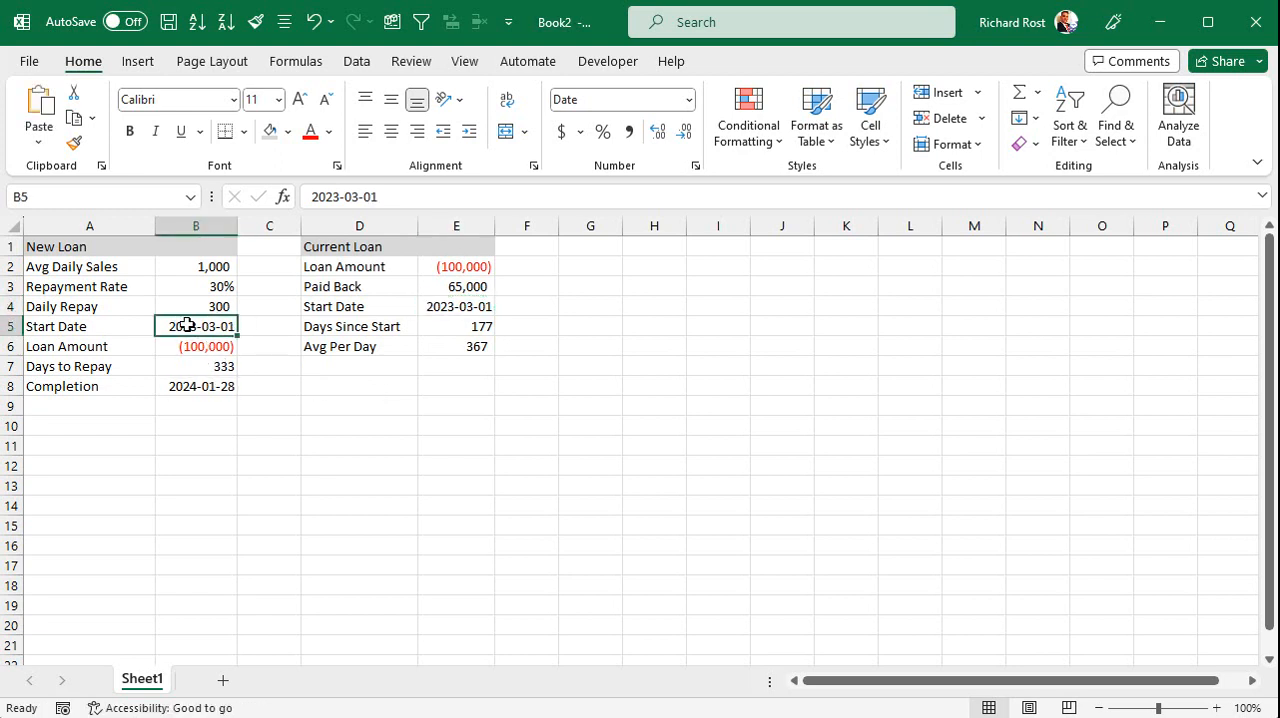
pyautogui.click(352, 385)
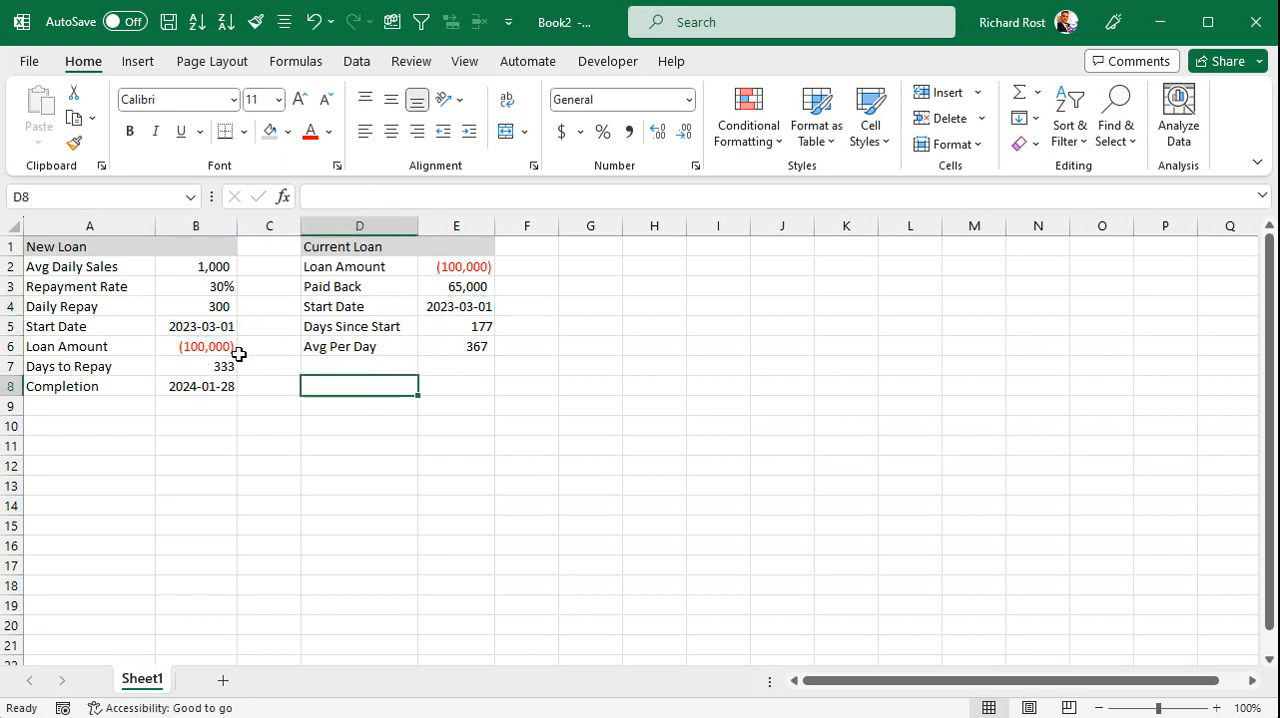
pyautogui.click(195, 322)
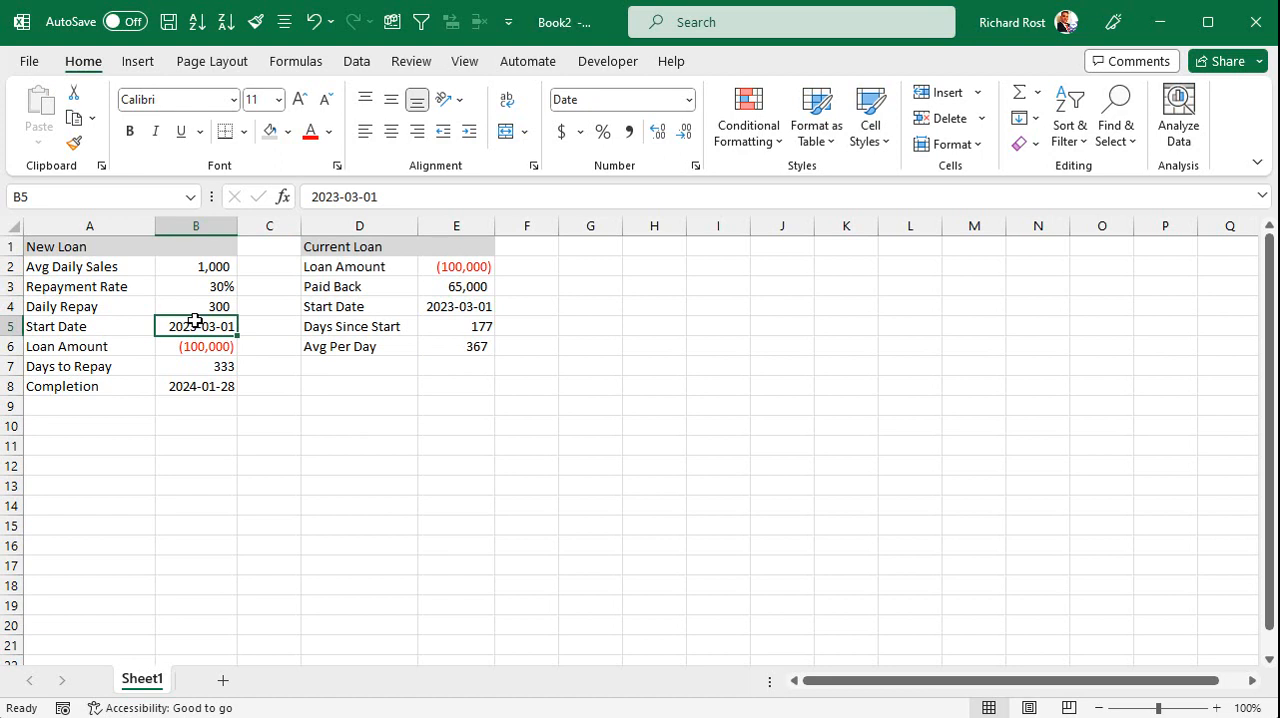
# Move the Start Date, Days Since Start and Avg Per Day cells D4:E6 down one row to D5:E7.
pyautogui.click(347, 366)
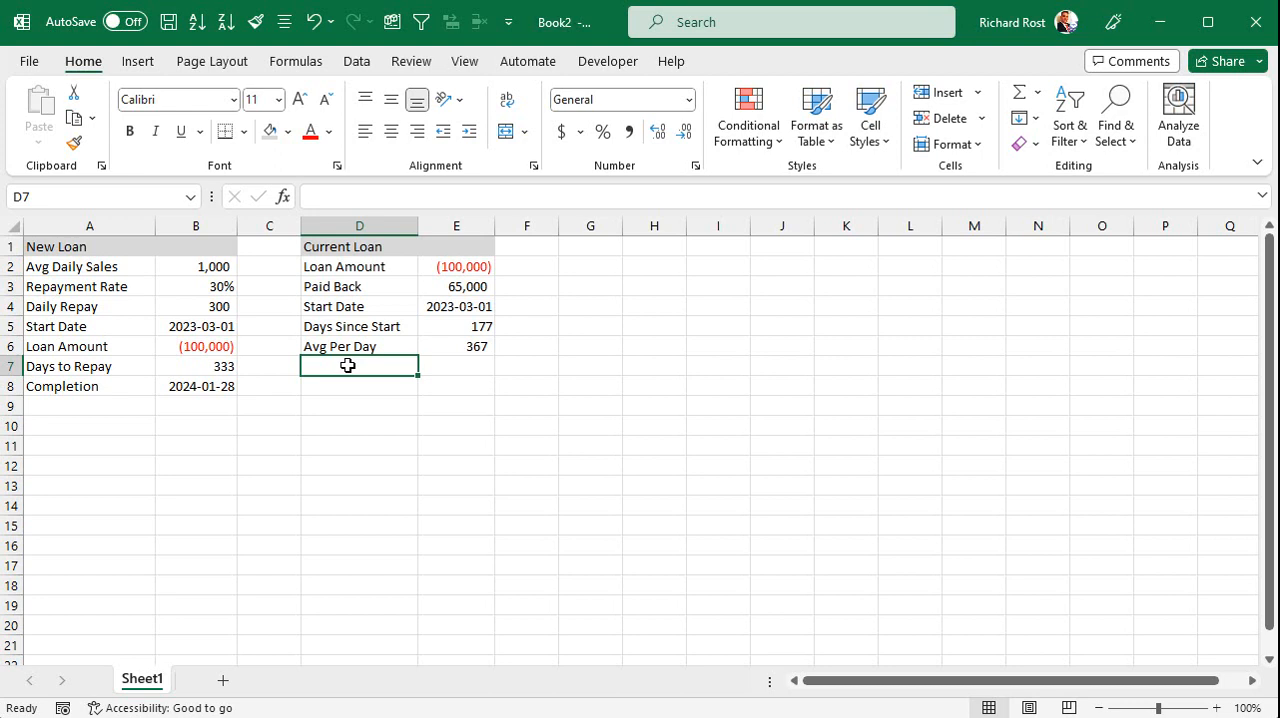
pyautogui.click(458, 348)
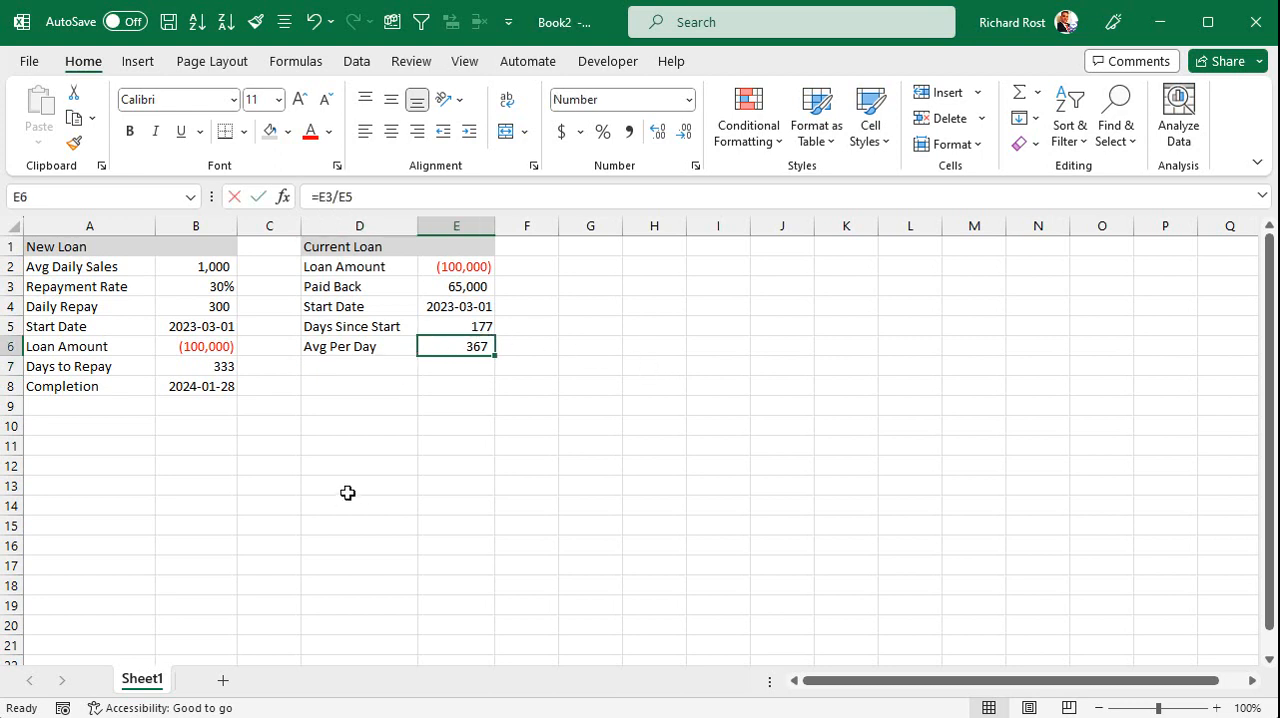
pyautogui.click(363, 367)
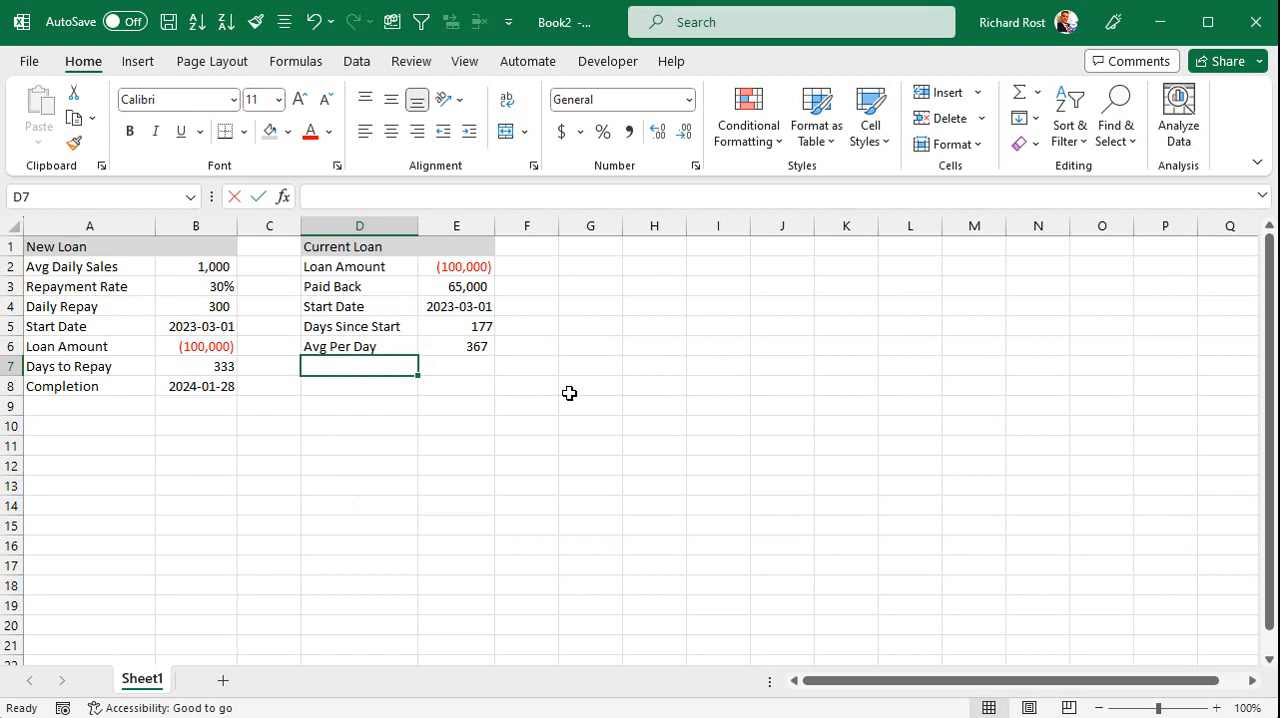
pyautogui.moveTo(357, 306); pyautogui.dragTo(448, 378)
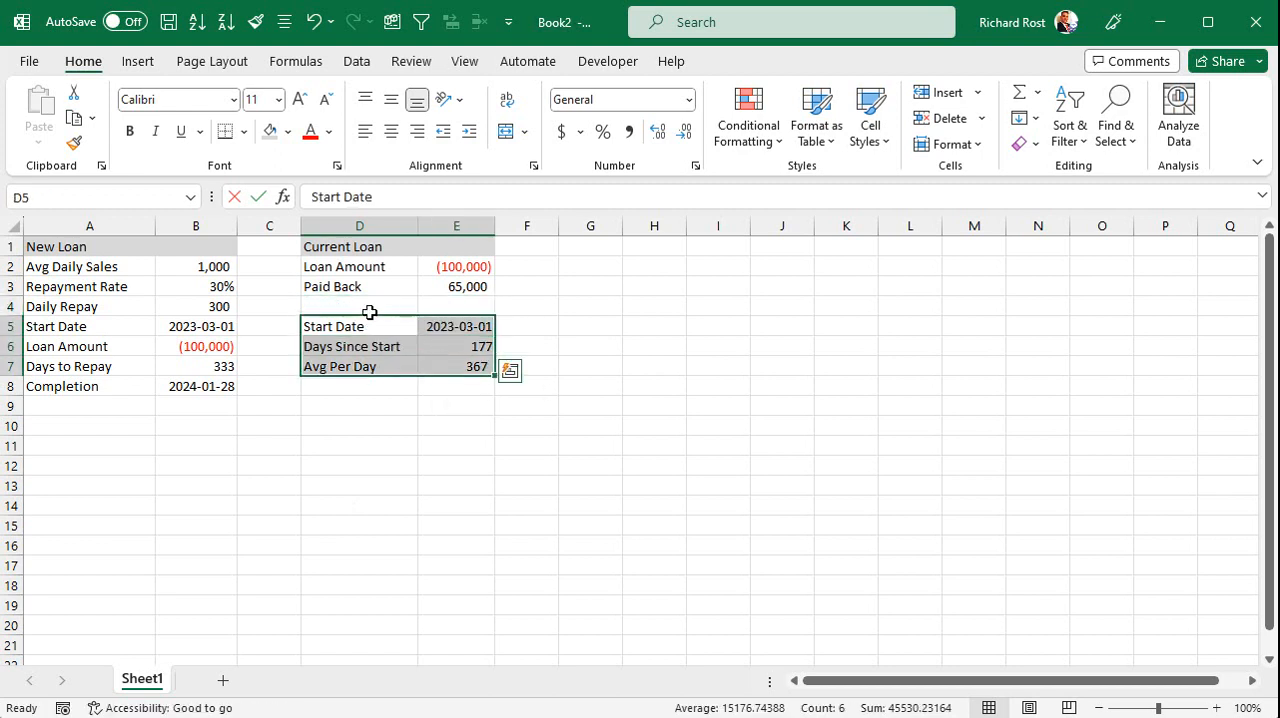
# Add a "Balance Due" row in row 4 of the Current Loan section with the formula =(E2*-1)-E3 in E4.
pyautogui.click(369, 306)
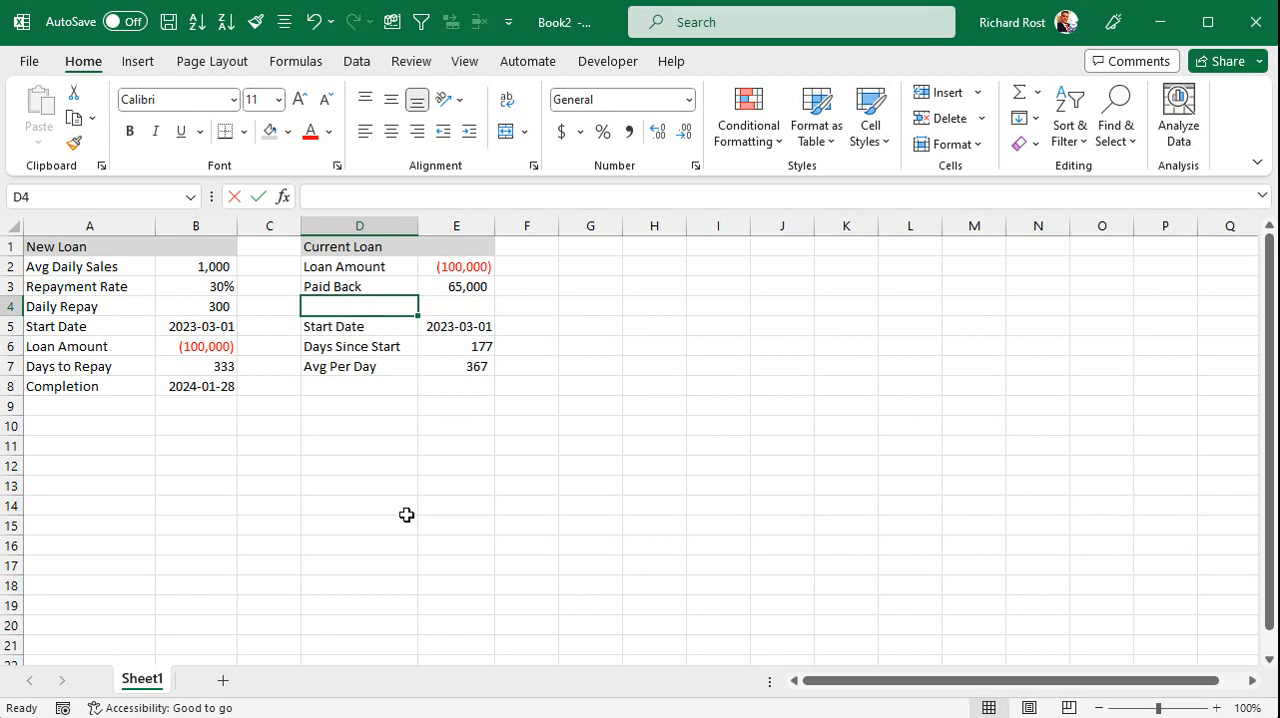
pyautogui.write('Balance Due')
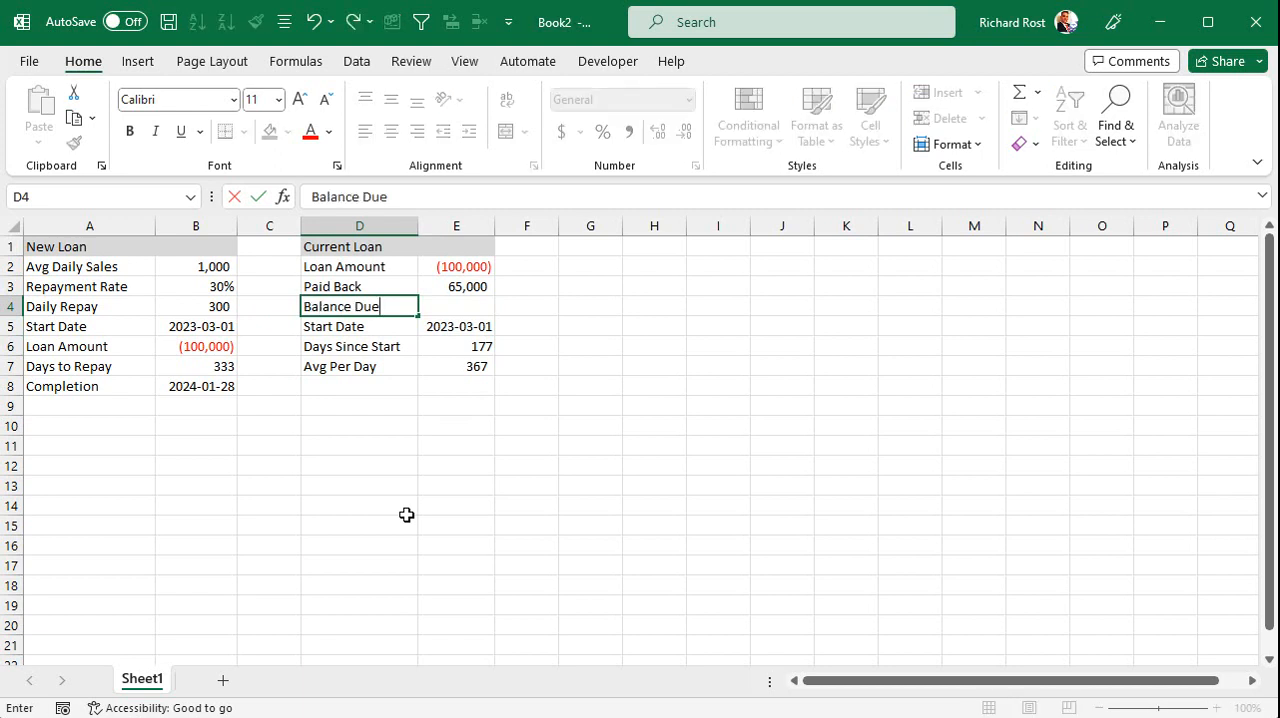
pyautogui.press('Tab')
pyautogui.write('=')
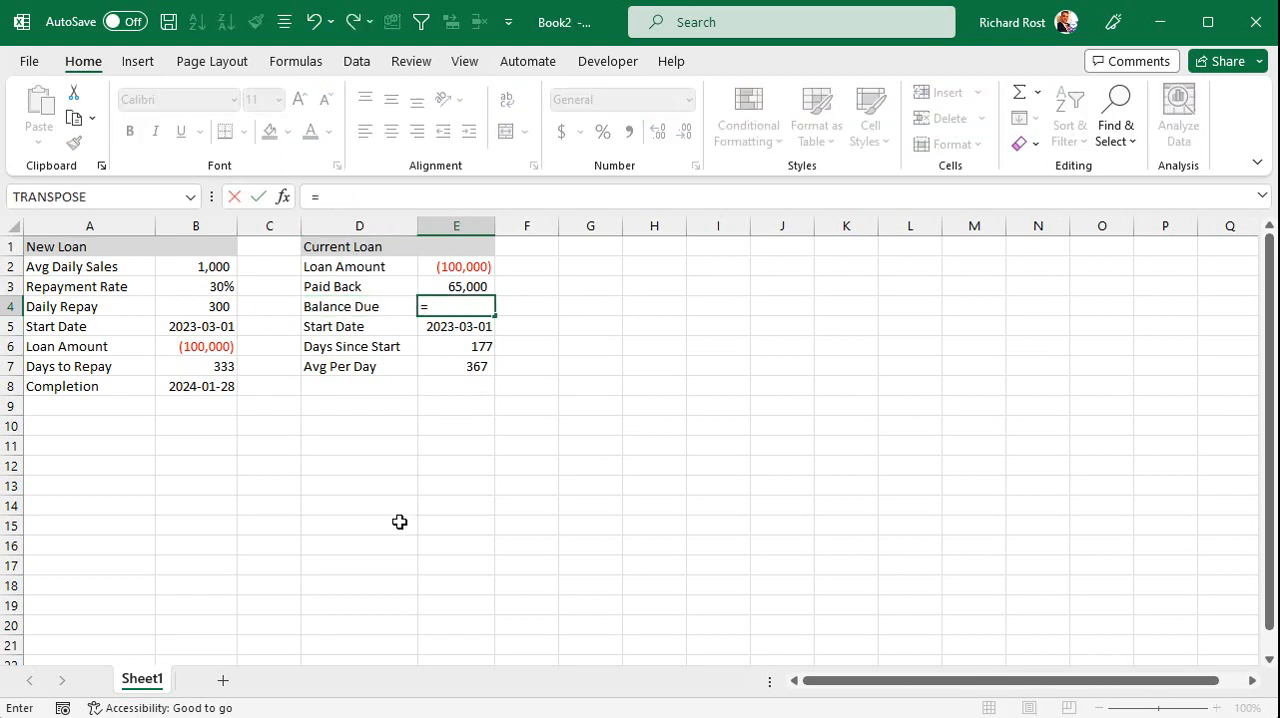
pyautogui.write('(')
pyautogui.click(452, 268)
pyautogui.write('*-1)-')
pyautogui.click(465, 286)
pyautogui.press('Return')
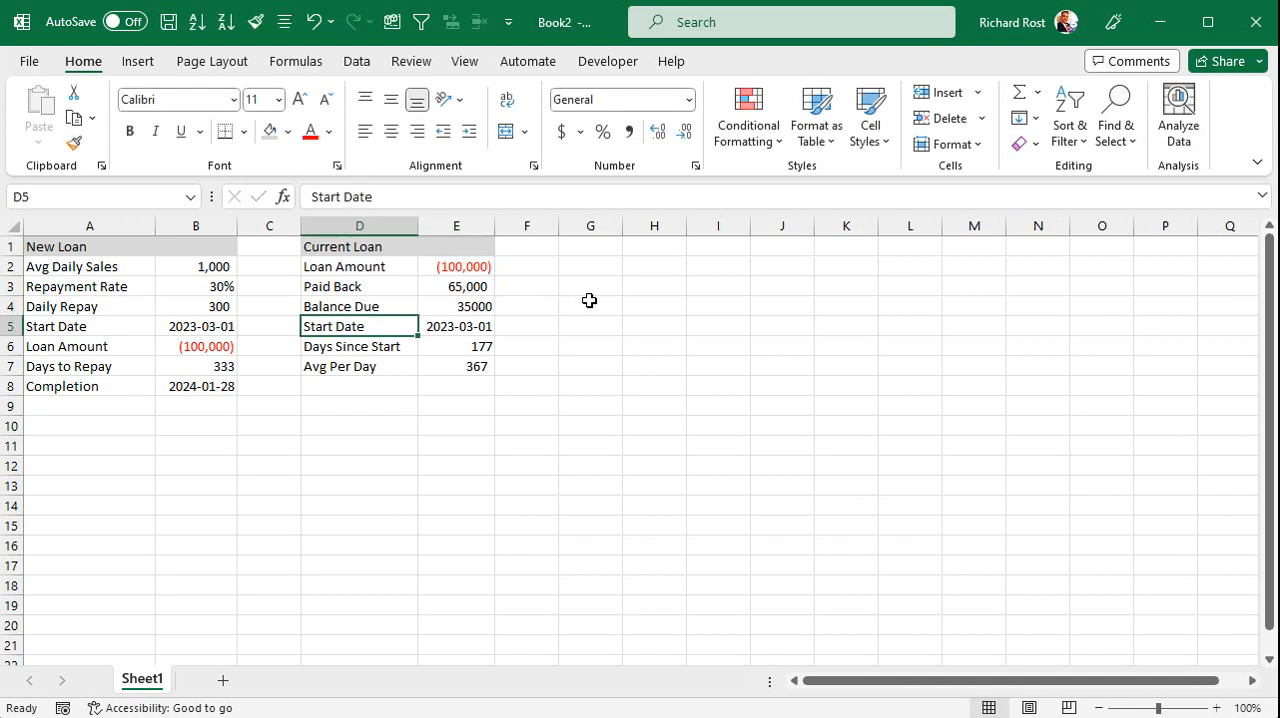
# Copy the number format of the Paid Back value in E3 to the Balance Due value in E4.
pyautogui.moveTo(489, 308); pyautogui.dragTo(456, 308)
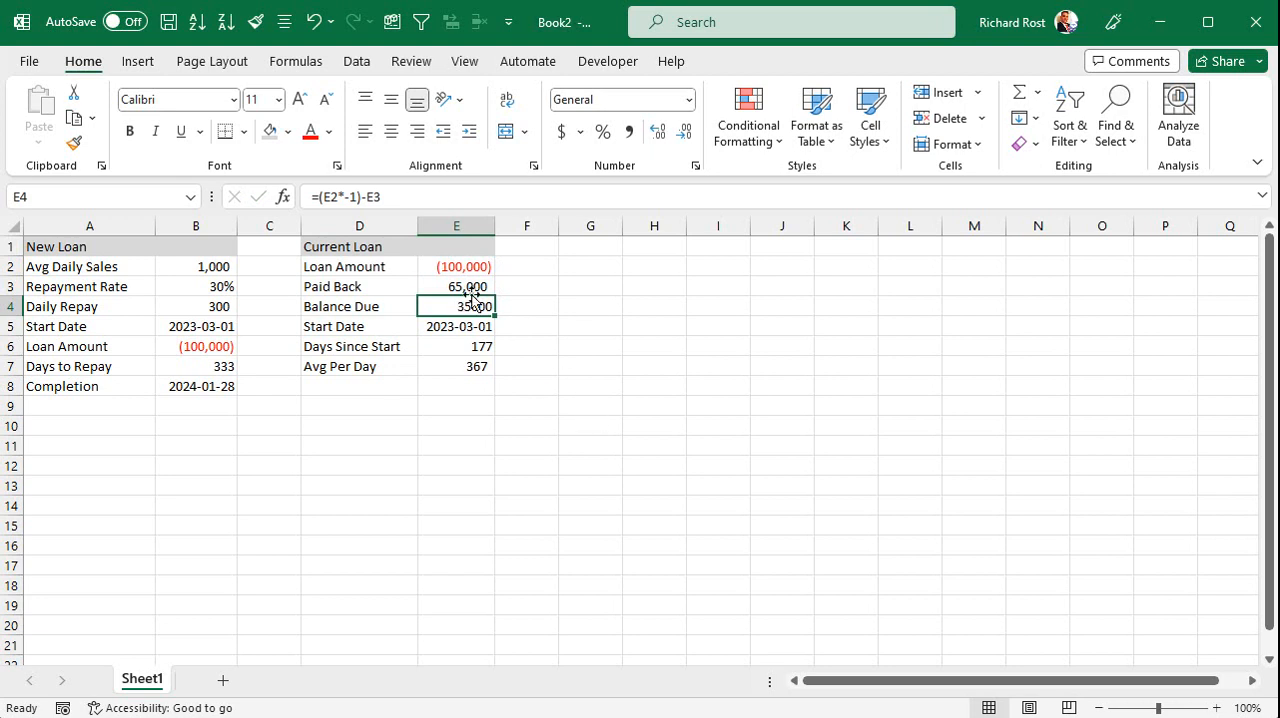
pyautogui.click(450, 284)
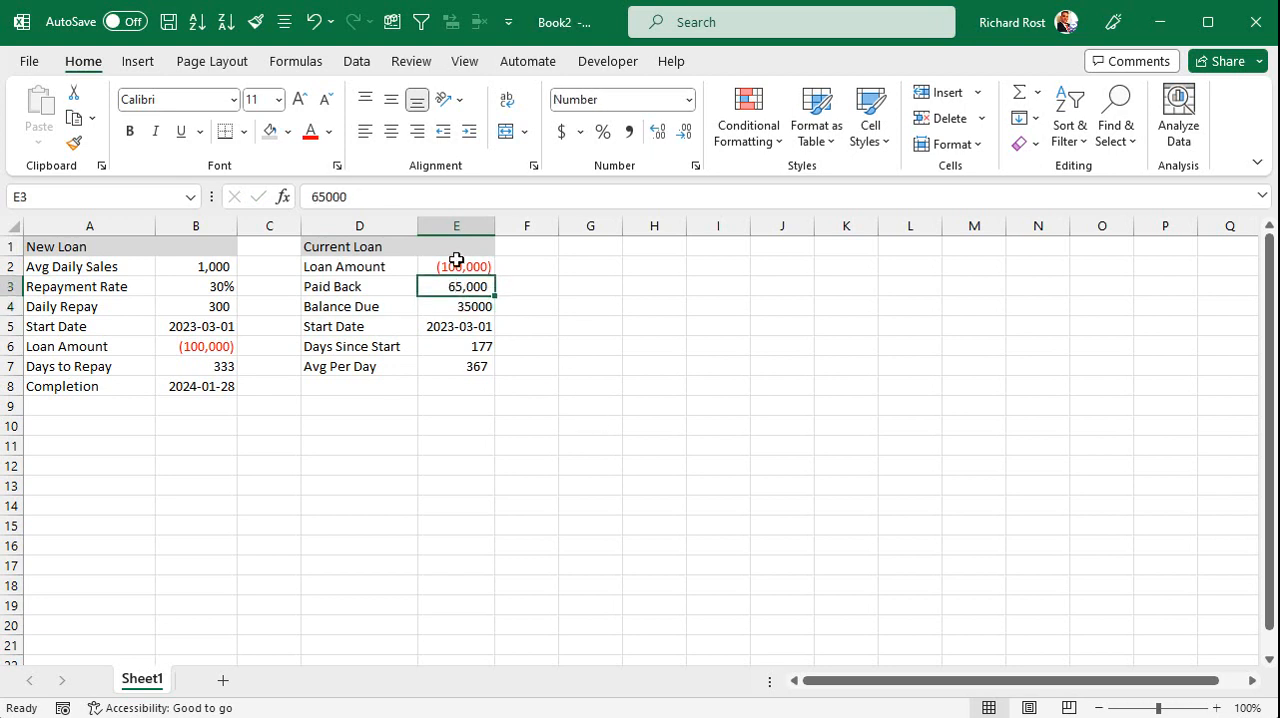
pyautogui.click(255, 21)
pyautogui.click(461, 307)
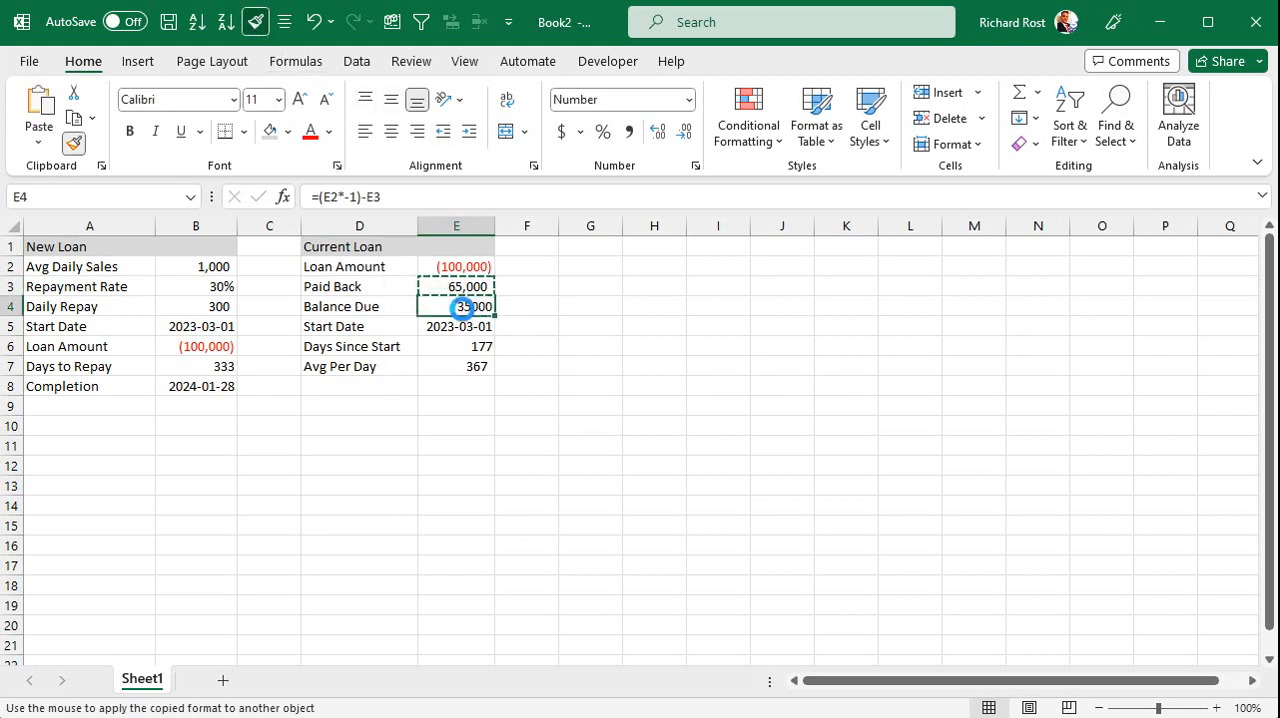
# Add a "Days Left" row in row 8 of the Current Loan section with the formula =E4/E7 in E8.
pyautogui.click(345, 384)
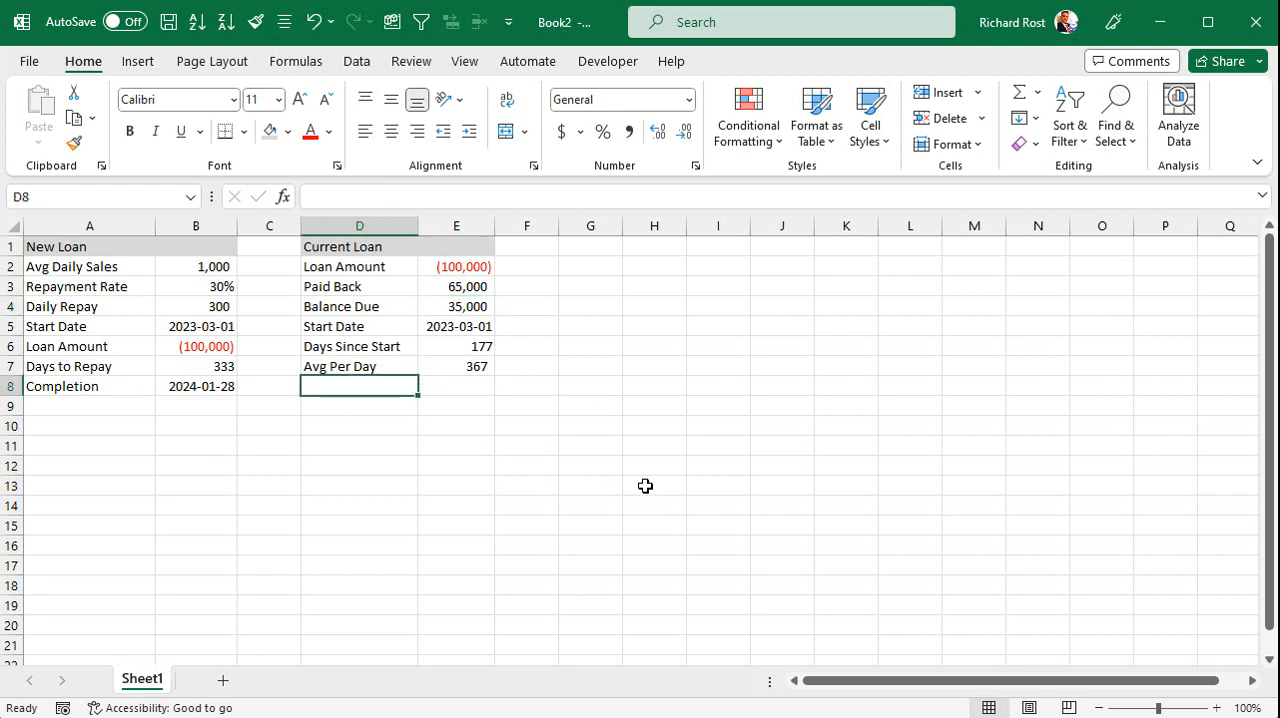
pyautogui.write('Days Left')
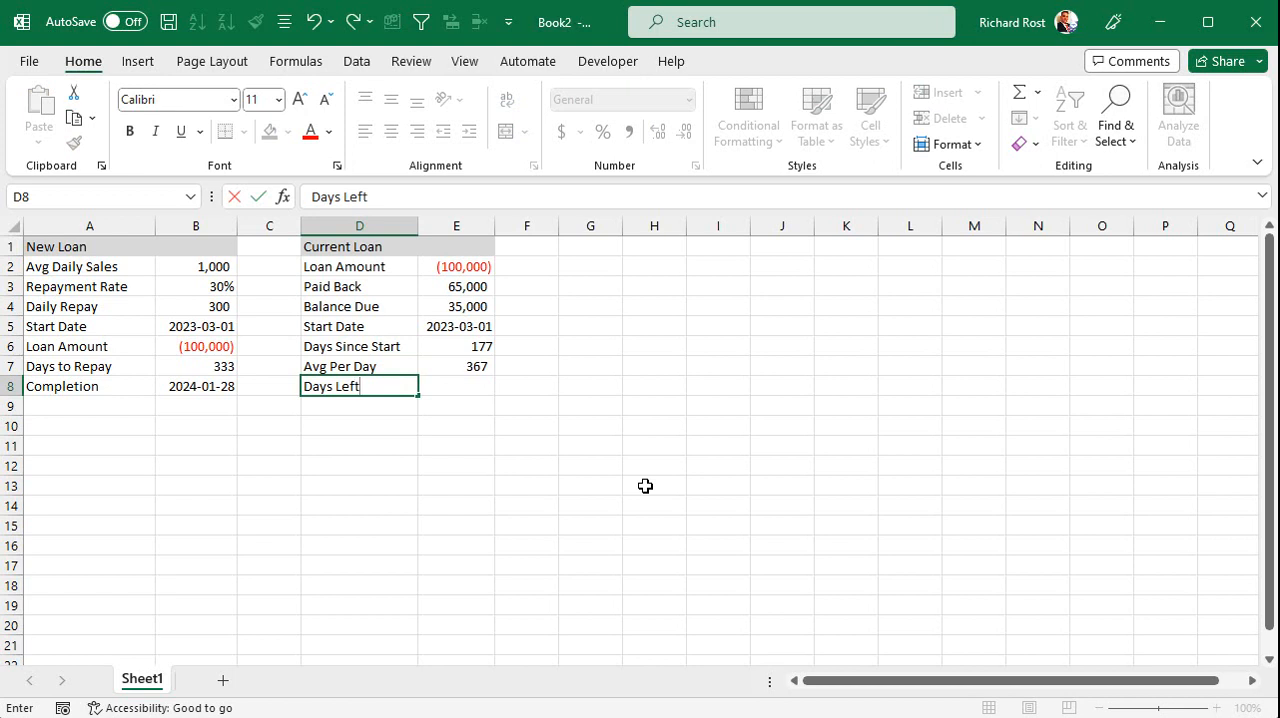
pyautogui.press('Tab')
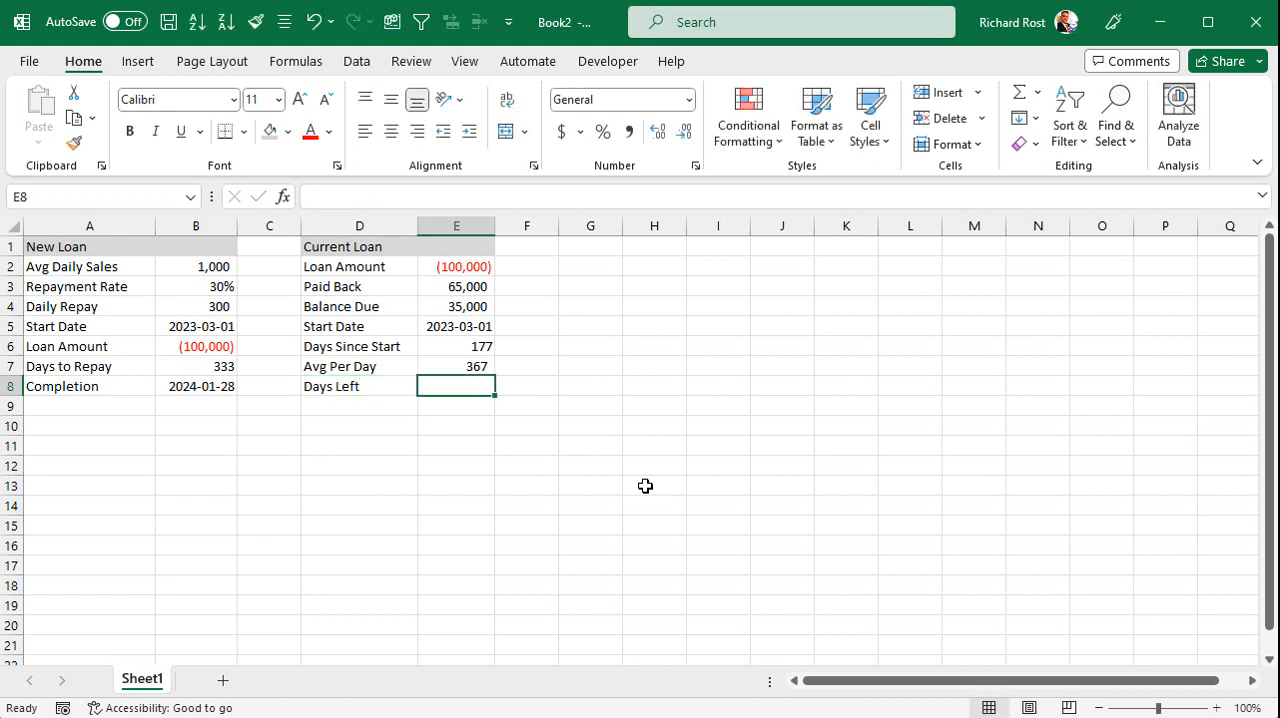
pyautogui.write('=')
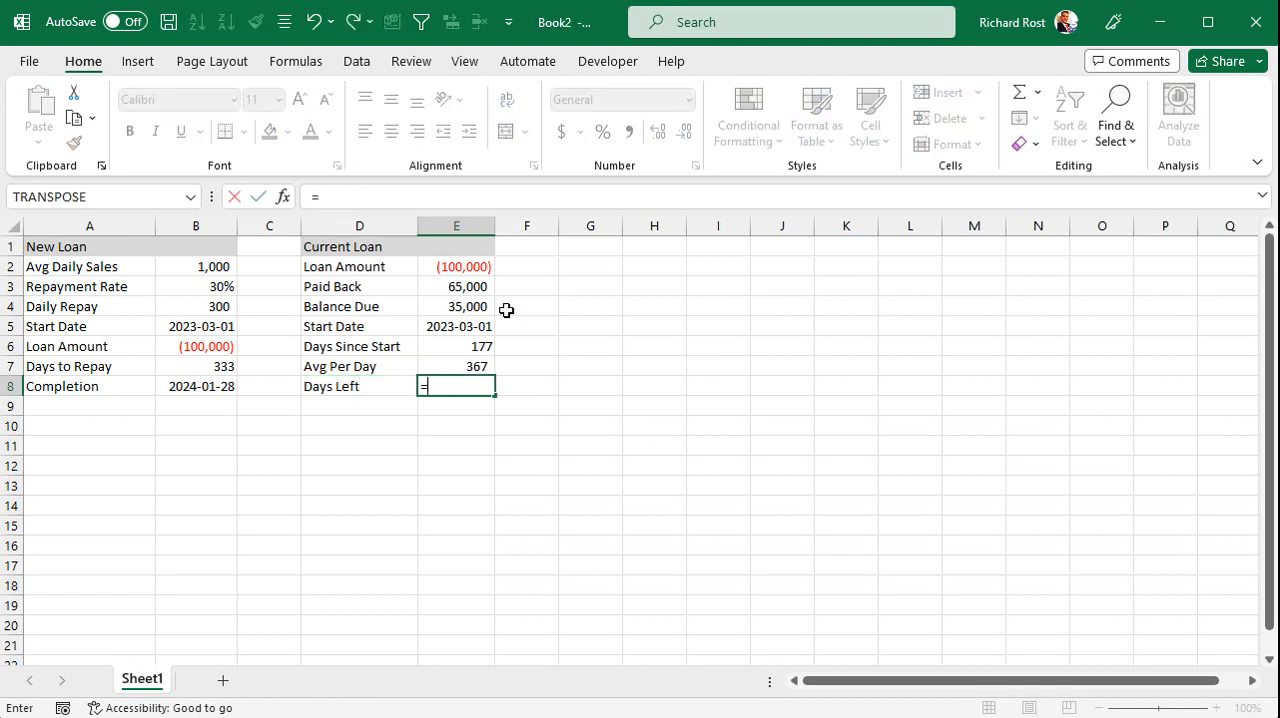
pyautogui.click(466, 307)
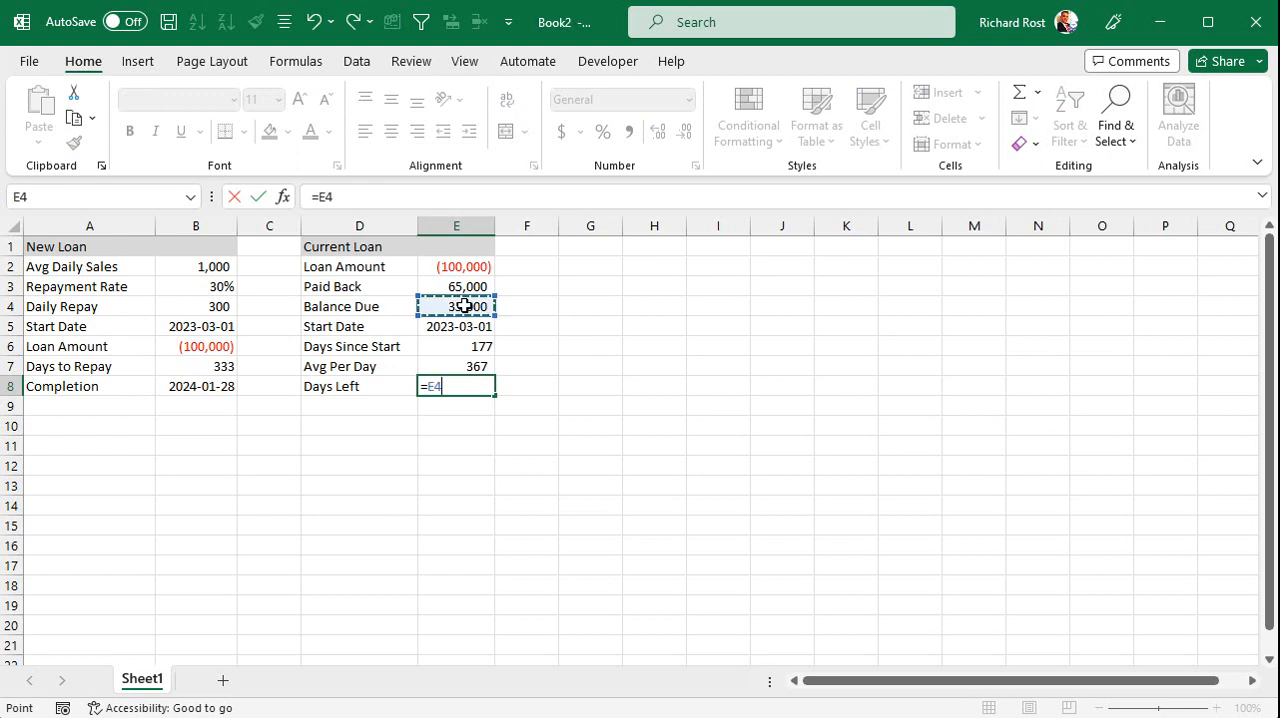
pyautogui.write('/')
pyautogui.click(466, 367)
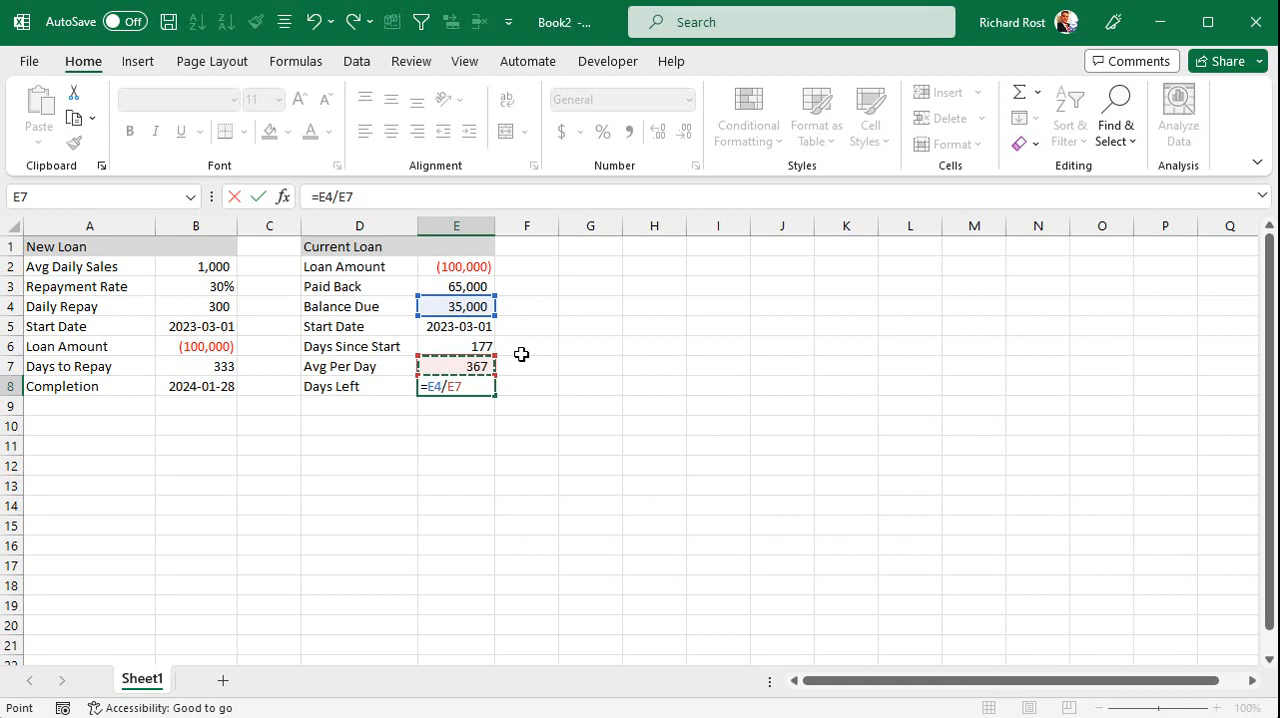
pyautogui.press('Return')
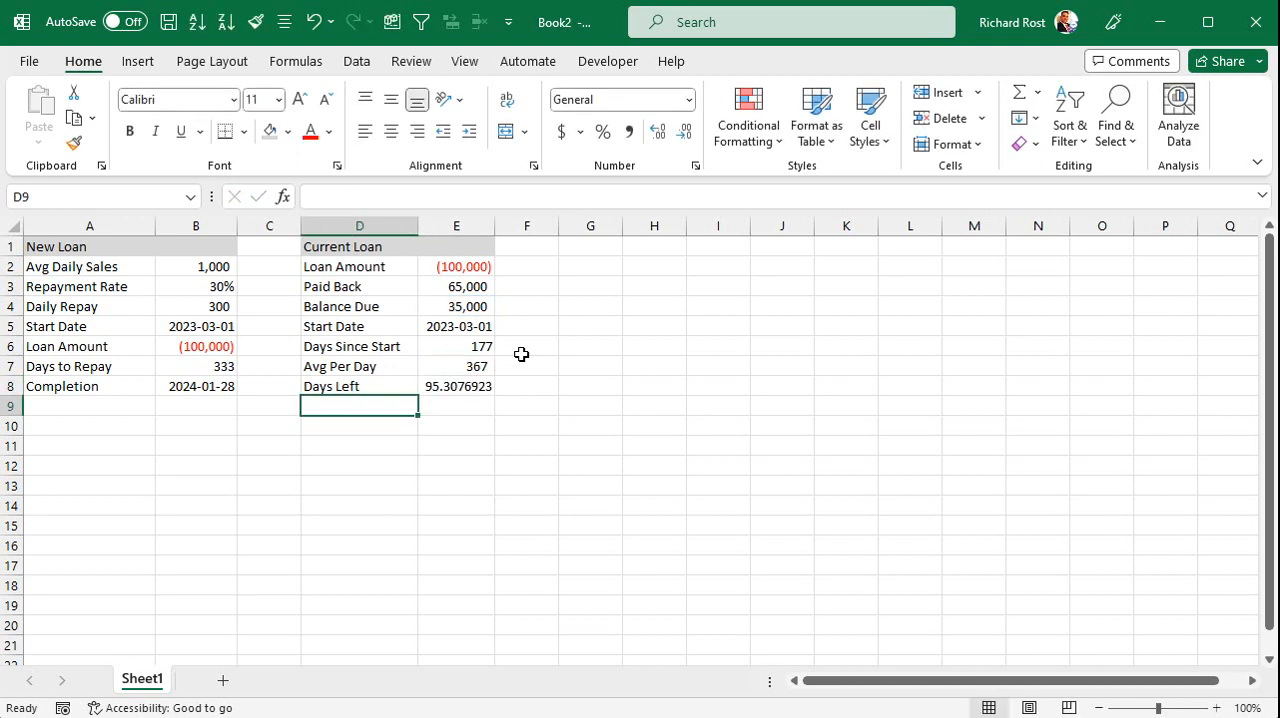
# Reduce the Days Left value in E8 to zero decimal places.
pyautogui.click(459, 387)
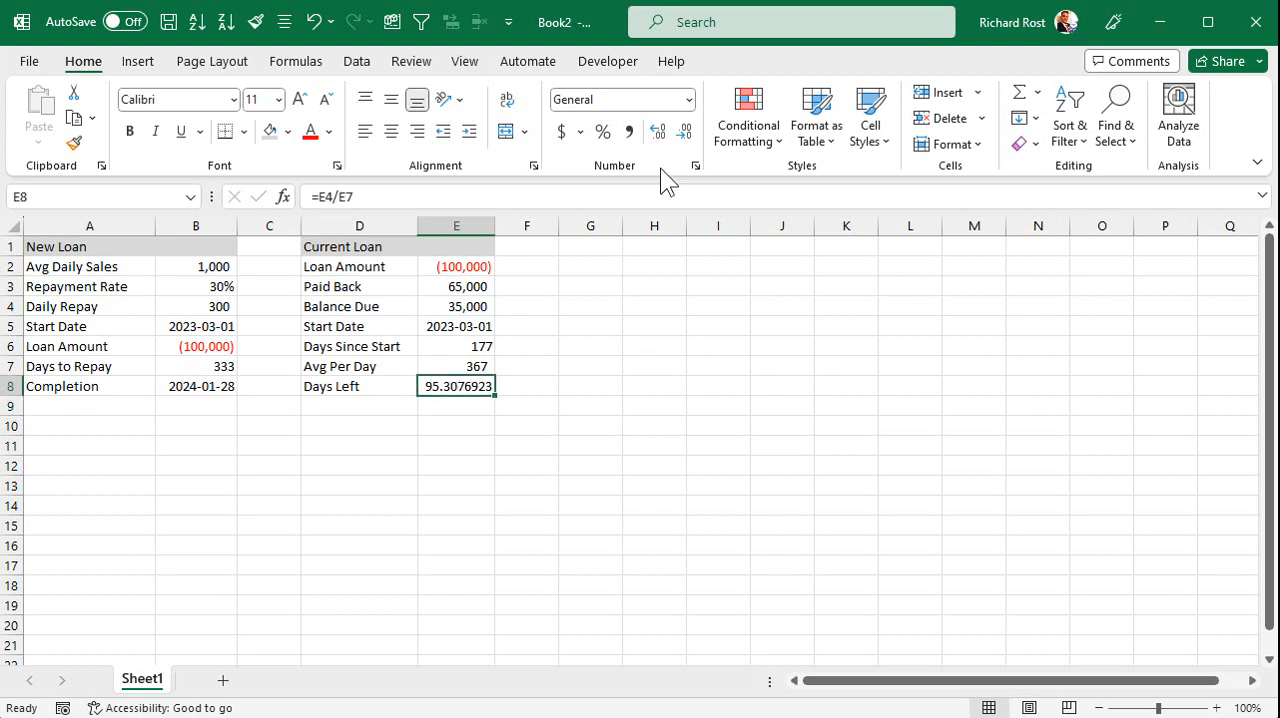
pyautogui.click(684, 131)
pyautogui.click(684, 131)
pyautogui.click(684, 131)
pyautogui.click(685, 131)
pyautogui.click(685, 131)
pyautogui.click(685, 131)
pyautogui.click(685, 131)
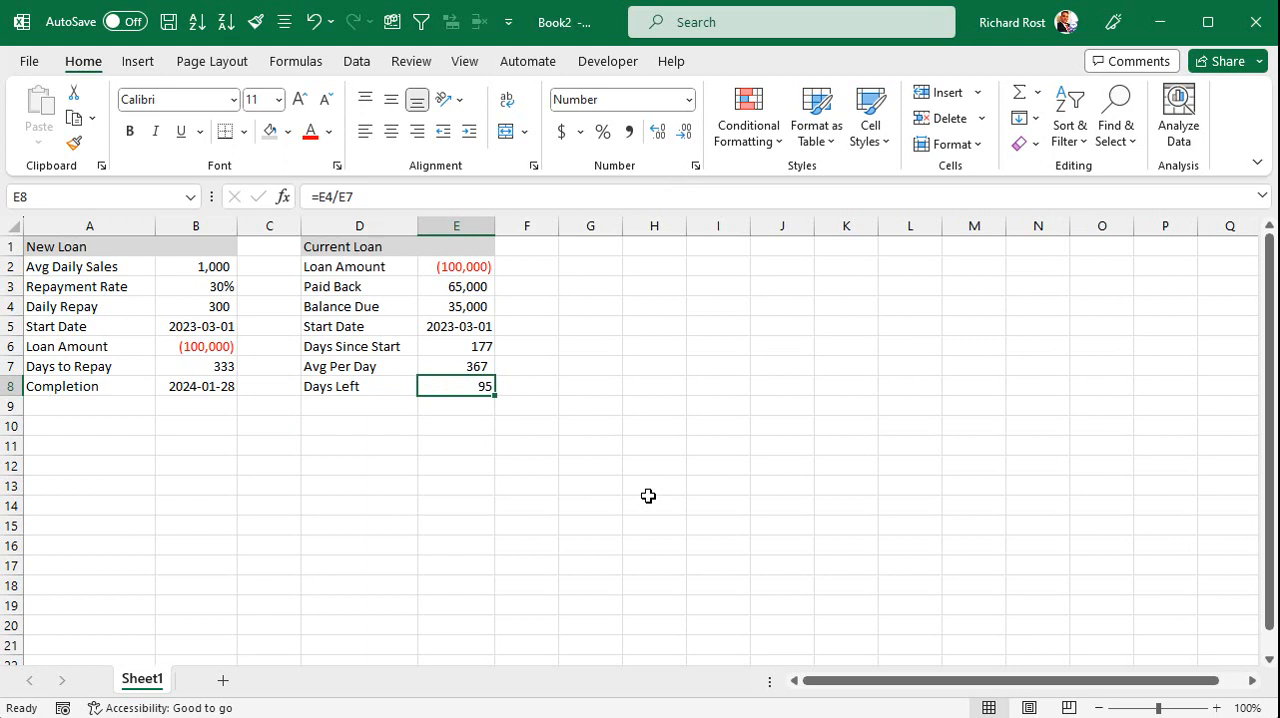
# Add a "Completion" row in row 9 of the Current Loan section with the formula =TODAY()+E8 in E9.
pyautogui.click(386, 407)
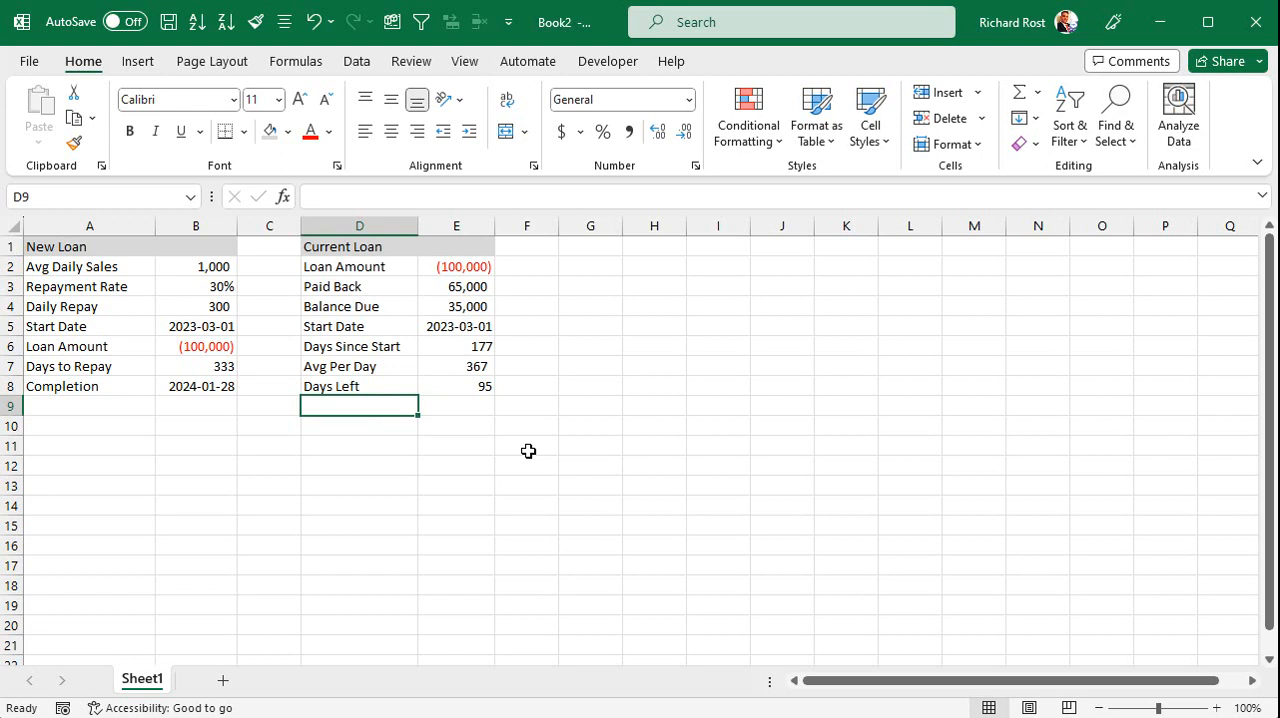
pyautogui.write('Completion Dat')
pyautogui.press('BackSpace')
pyautogui.press('BackSpace')
pyautogui.press('BackSpace')
pyautogui.press('BackSpace')
pyautogui.press('Tab')
pyautogui.write('=today()')
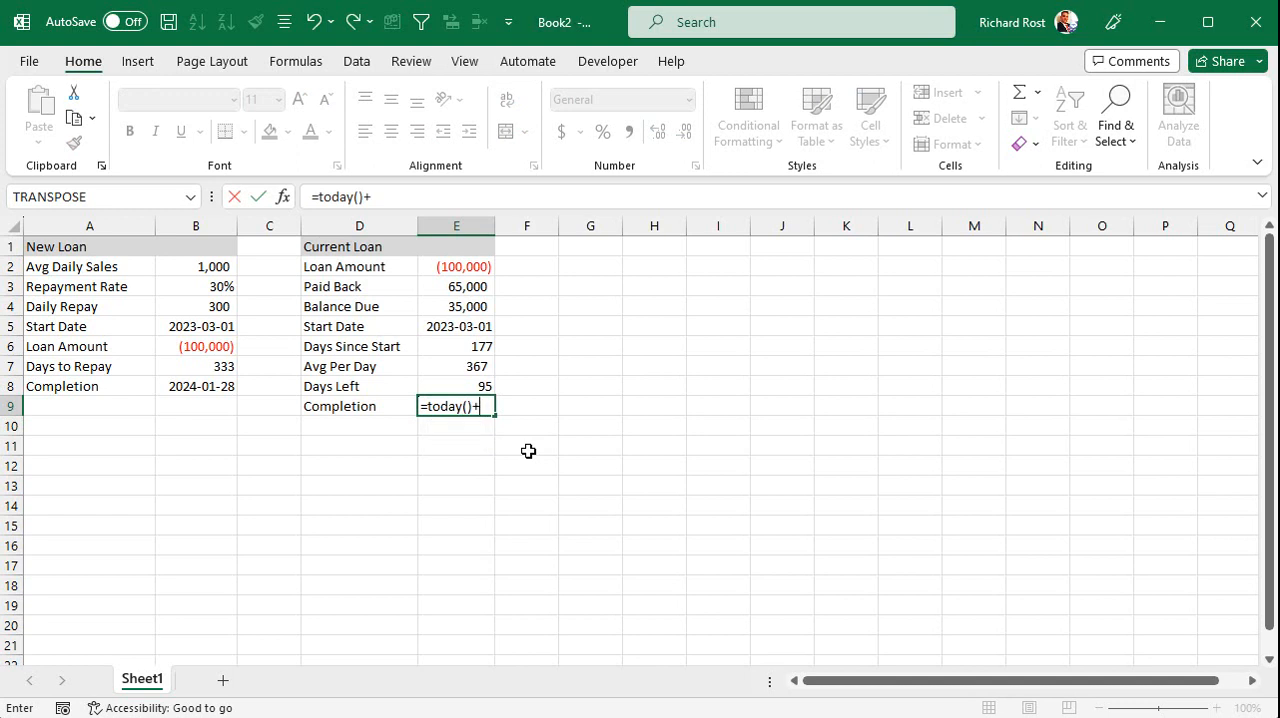
pyautogui.write('+')
pyautogui.click(467, 384)
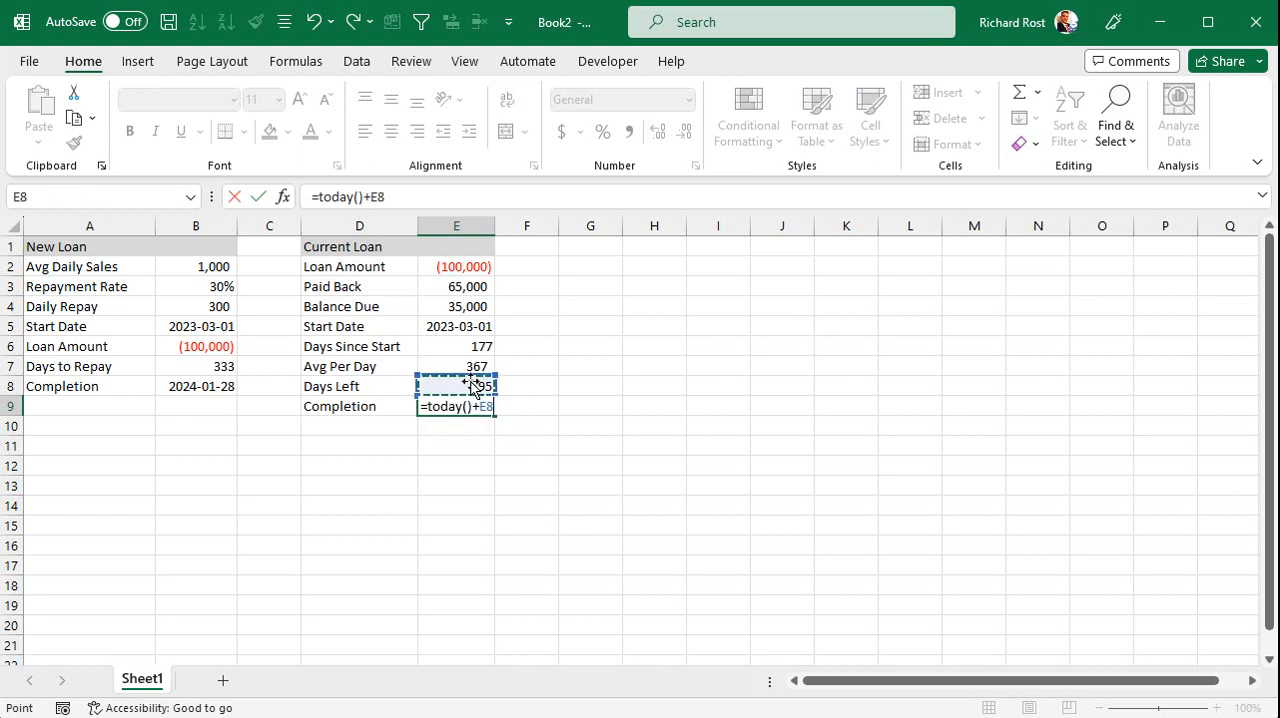
pyautogui.press('Return')
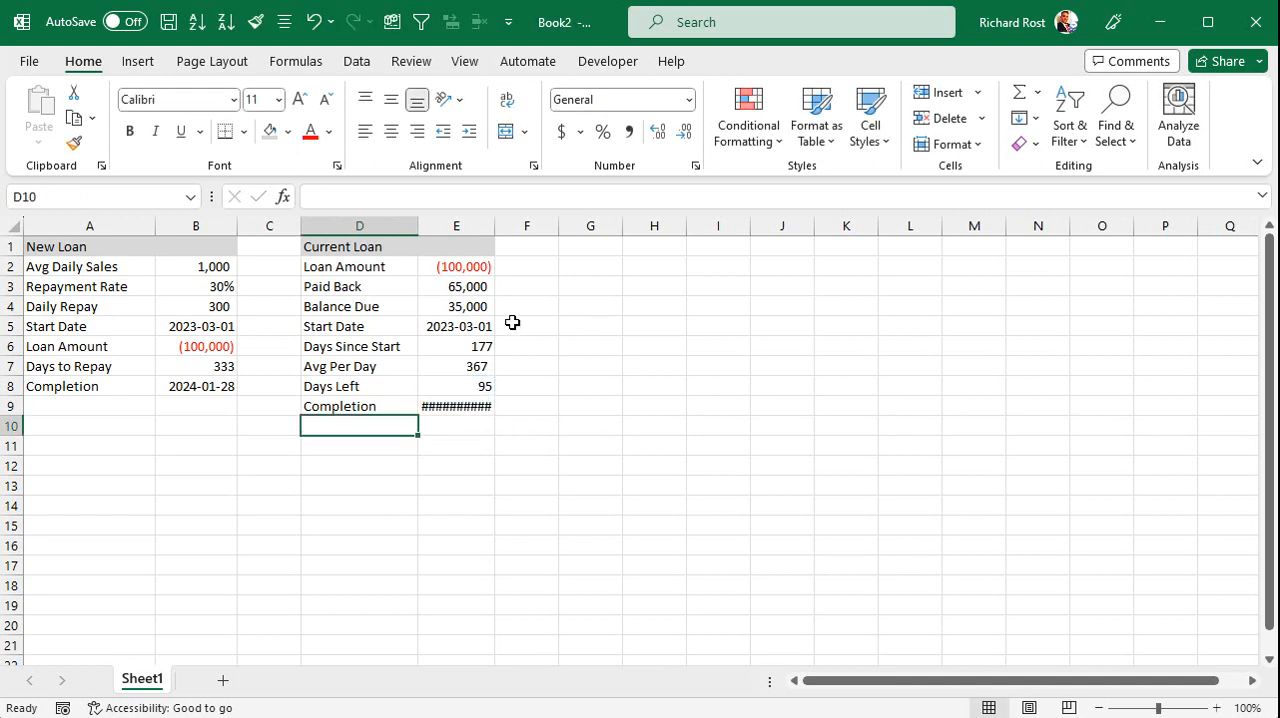
# Copy the date format of the Start Date in E5 to the Completion value in E9 and widen column E slightly.
pyautogui.click(475, 327)
pyautogui.click(74, 143)
pyautogui.click(440, 409)
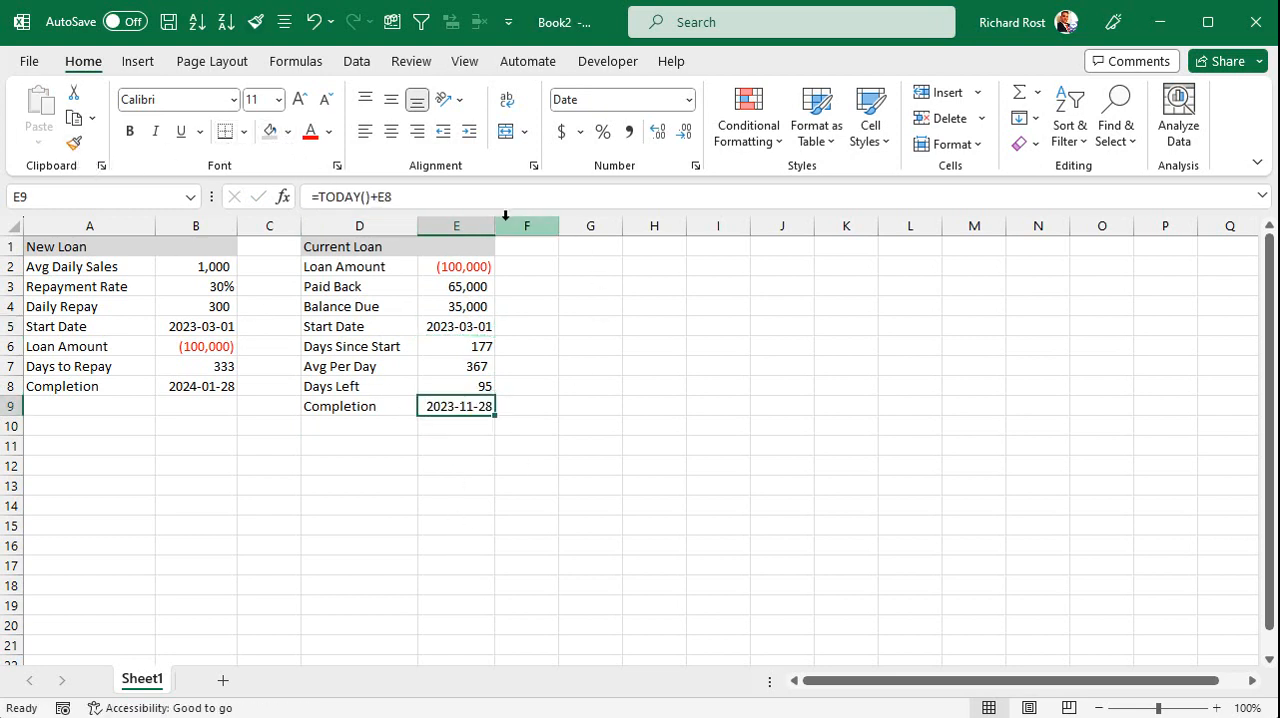
pyautogui.moveTo(496, 221); pyautogui.dragTo(508, 220)
pyautogui.click(605, 370)
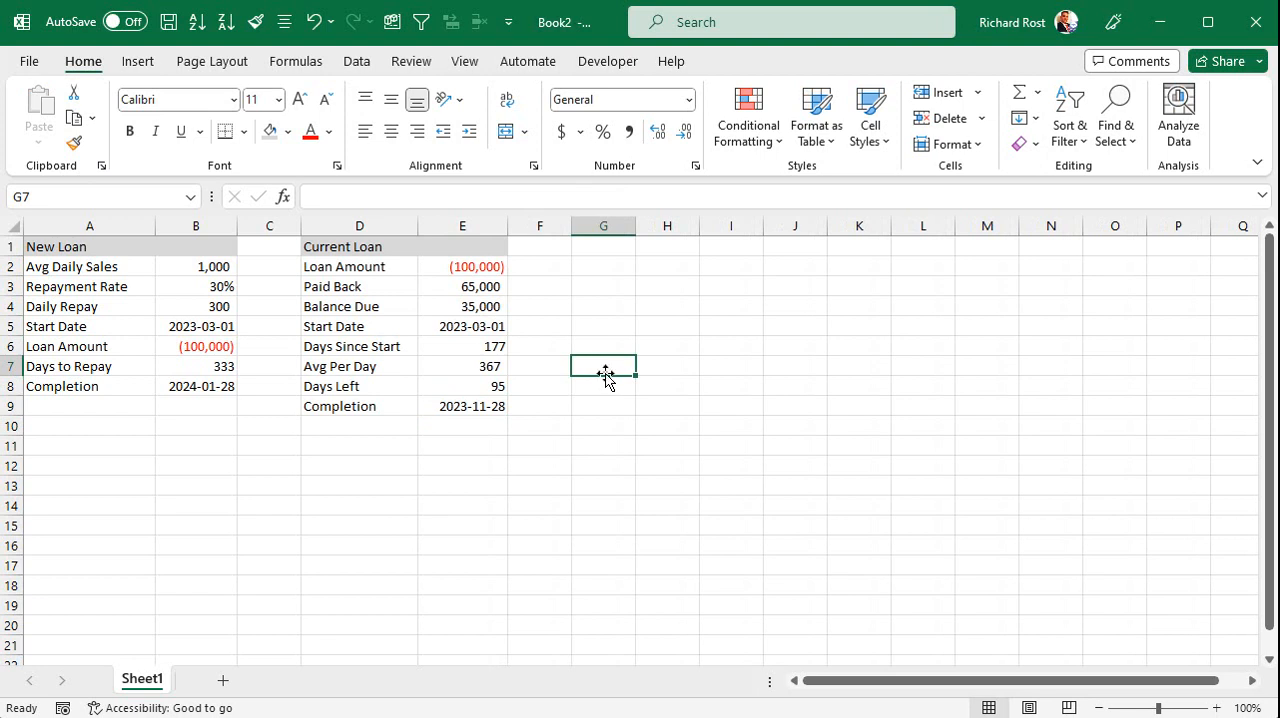
# Try a Daily Repay of 367 in B4 to compare both loans' completion dates, and undo the entry.
pyautogui.click(493, 408)
pyautogui.click(472, 367)
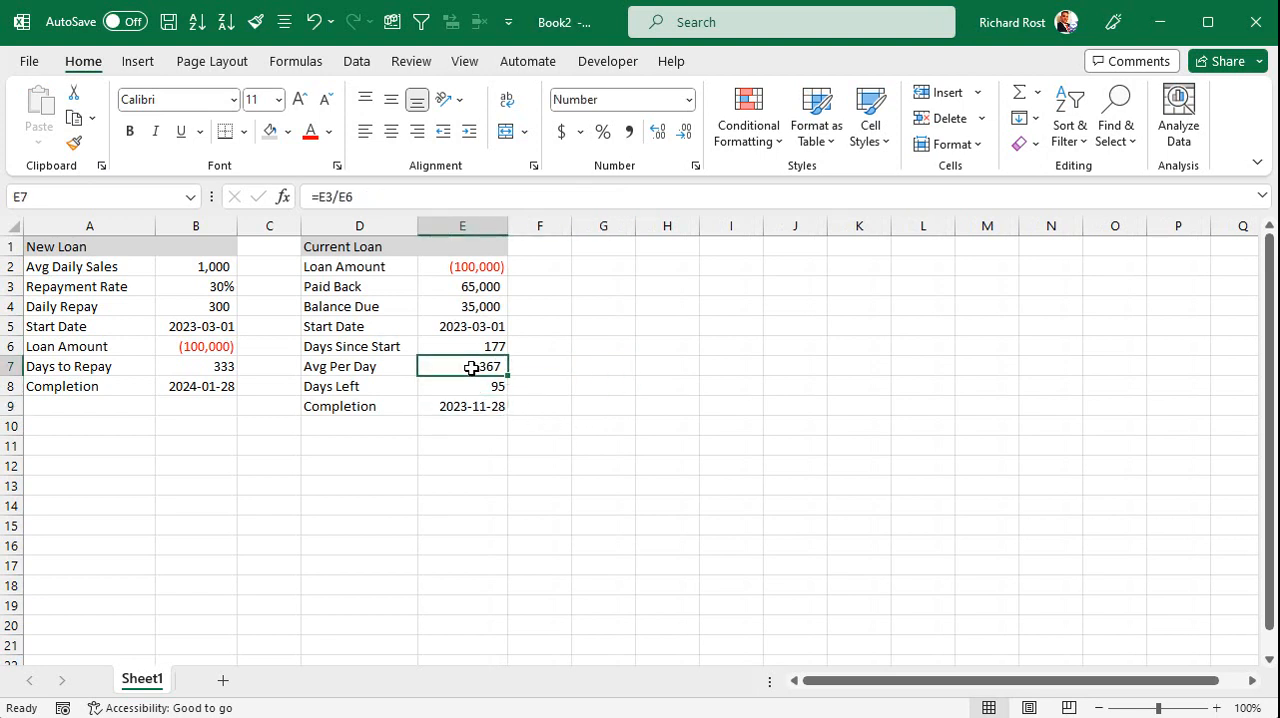
pyautogui.click(190, 306)
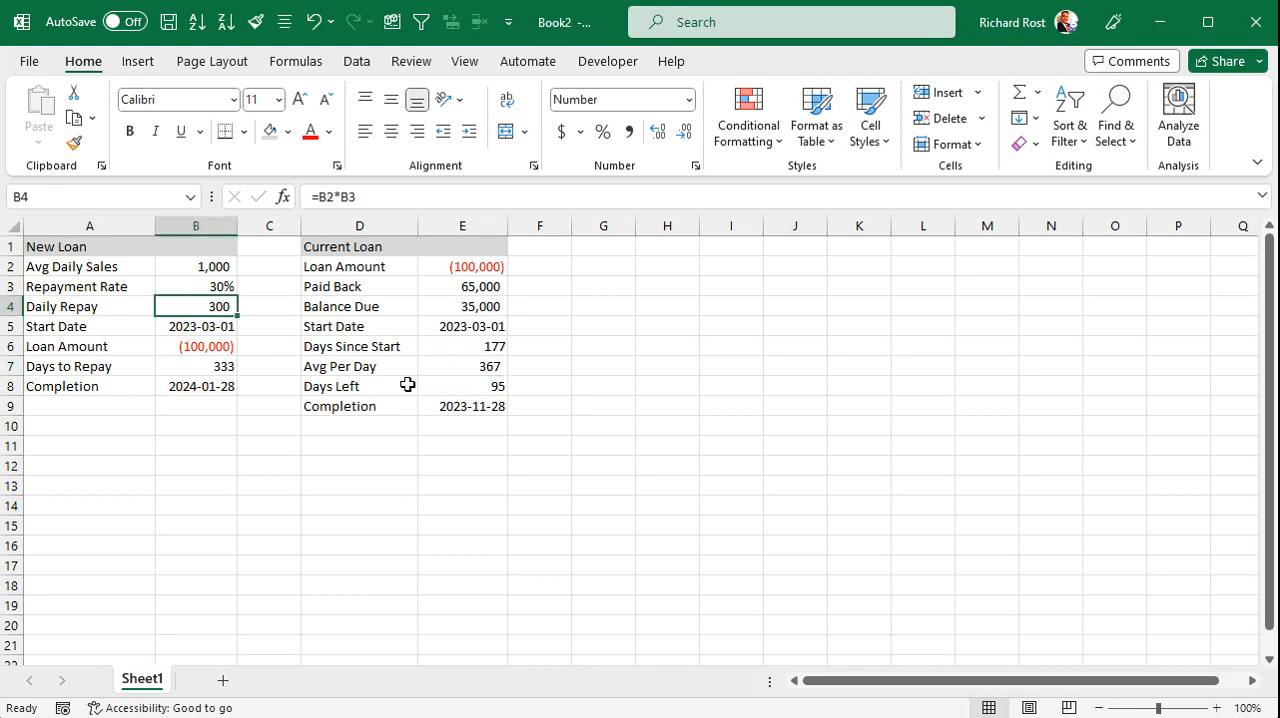
pyautogui.click(470, 366)
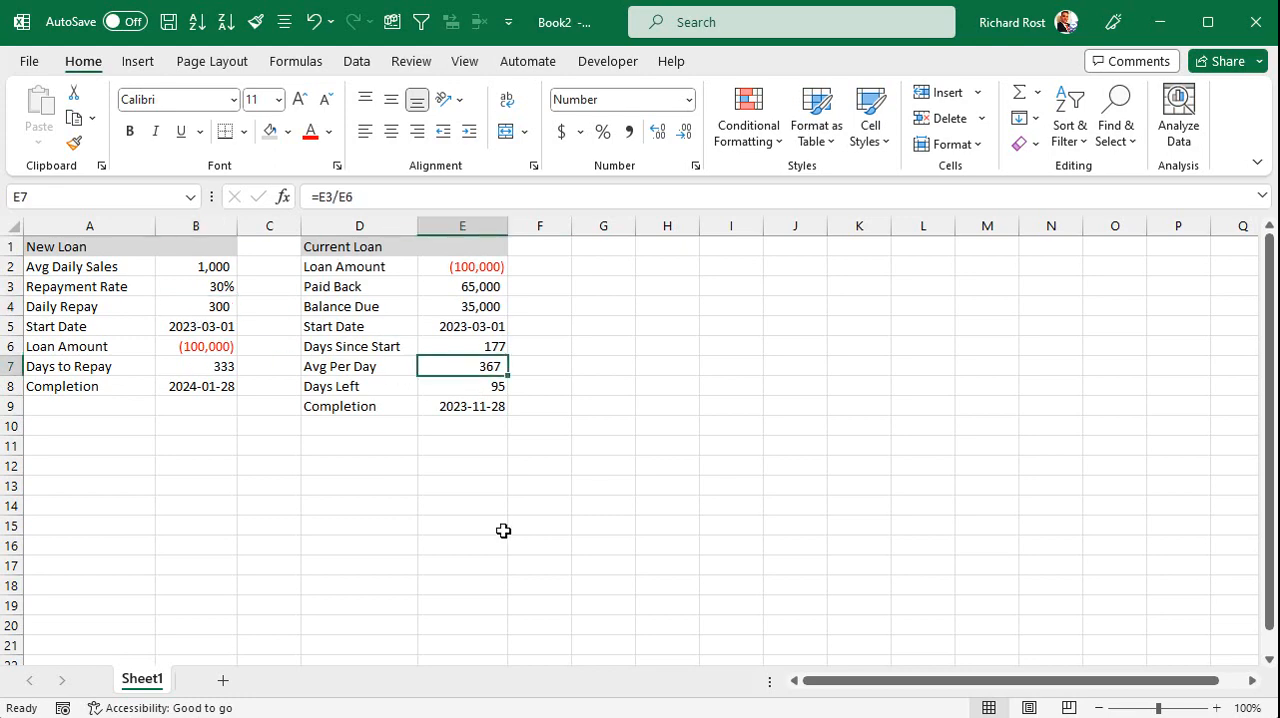
pyautogui.click(205, 303)
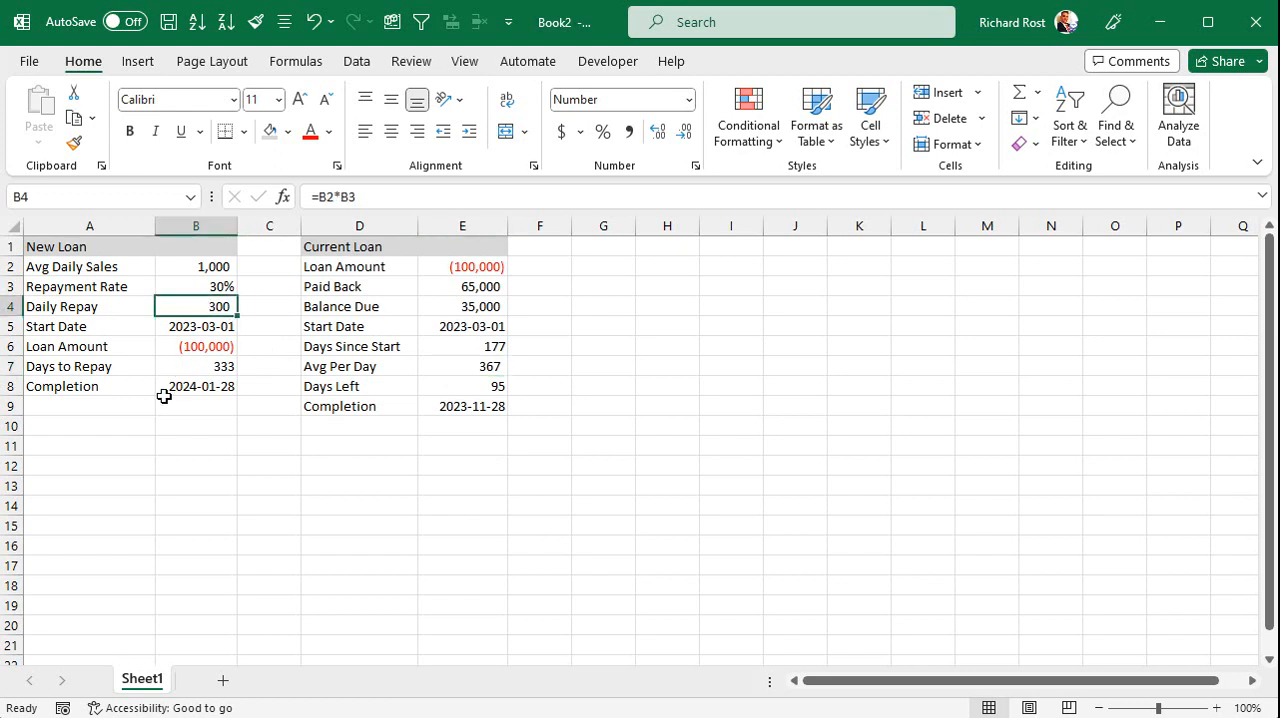
pyautogui.write('367')
pyautogui.press('Return')
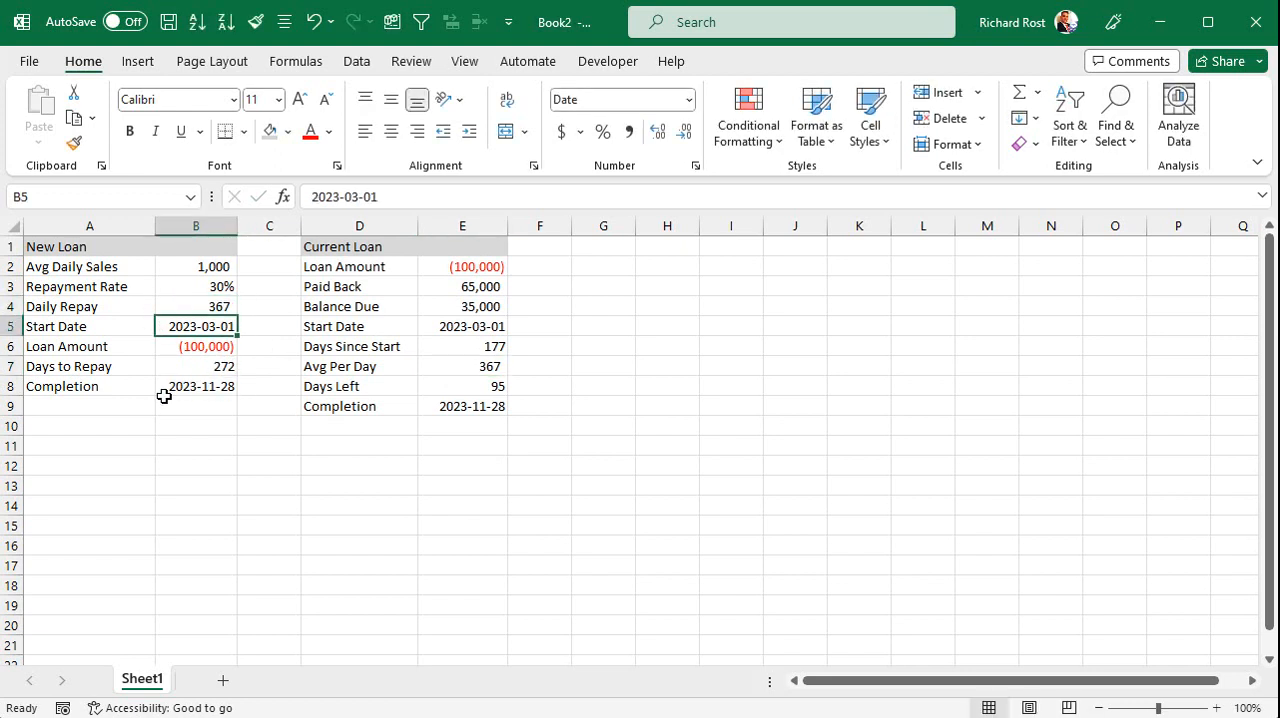
pyautogui.click(205, 306)
pyautogui.hotkey('ctrl', 'z')
pyautogui.click(194, 460)
# Add a "Percent Paid" row in row 10 of the Current Loan section with the formula =E3/E2*-1 in E10.
pyautogui.click(359, 426)
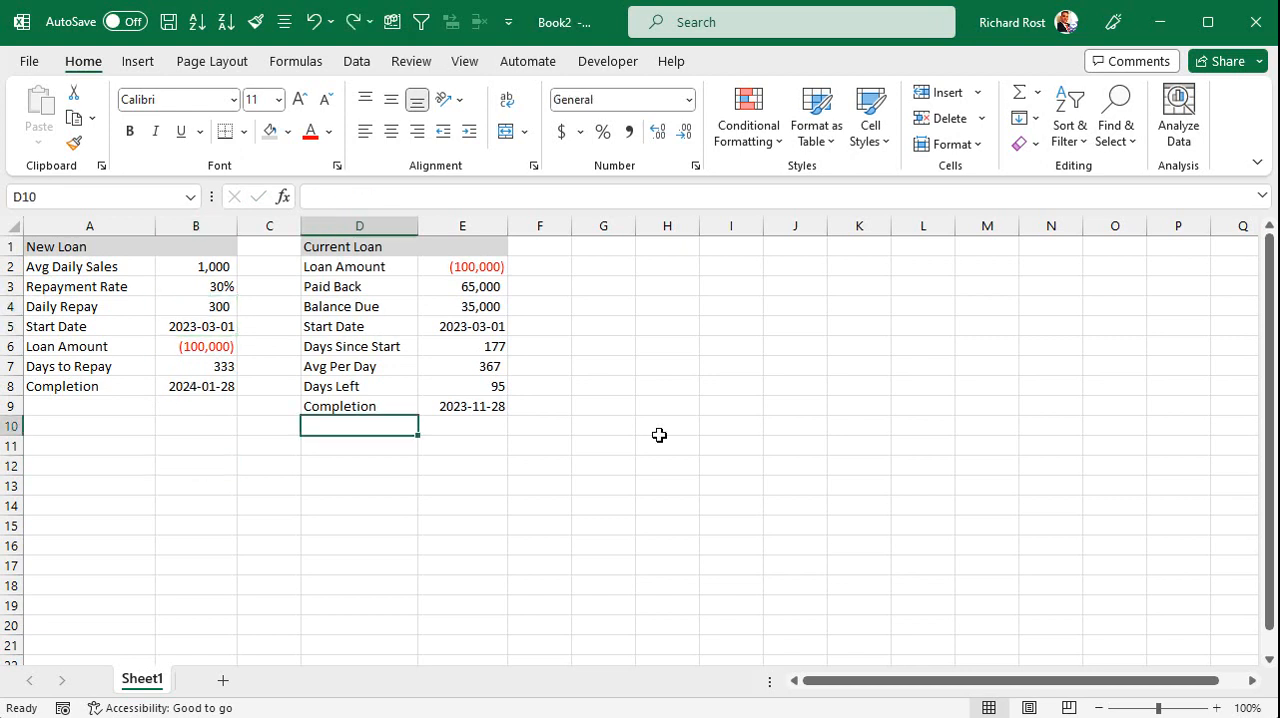
pyautogui.write('Percent Paid')
pyautogui.press('Tab')
pyautogui.write('=')
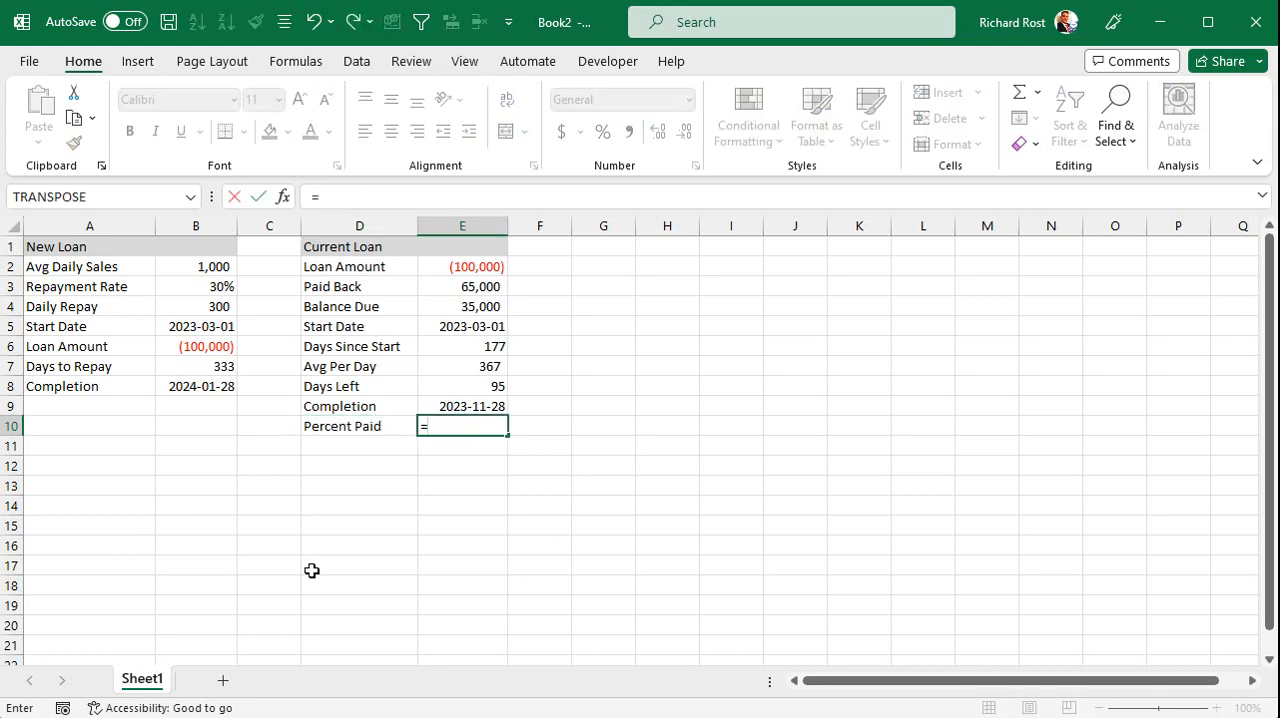
pyautogui.click(447, 284)
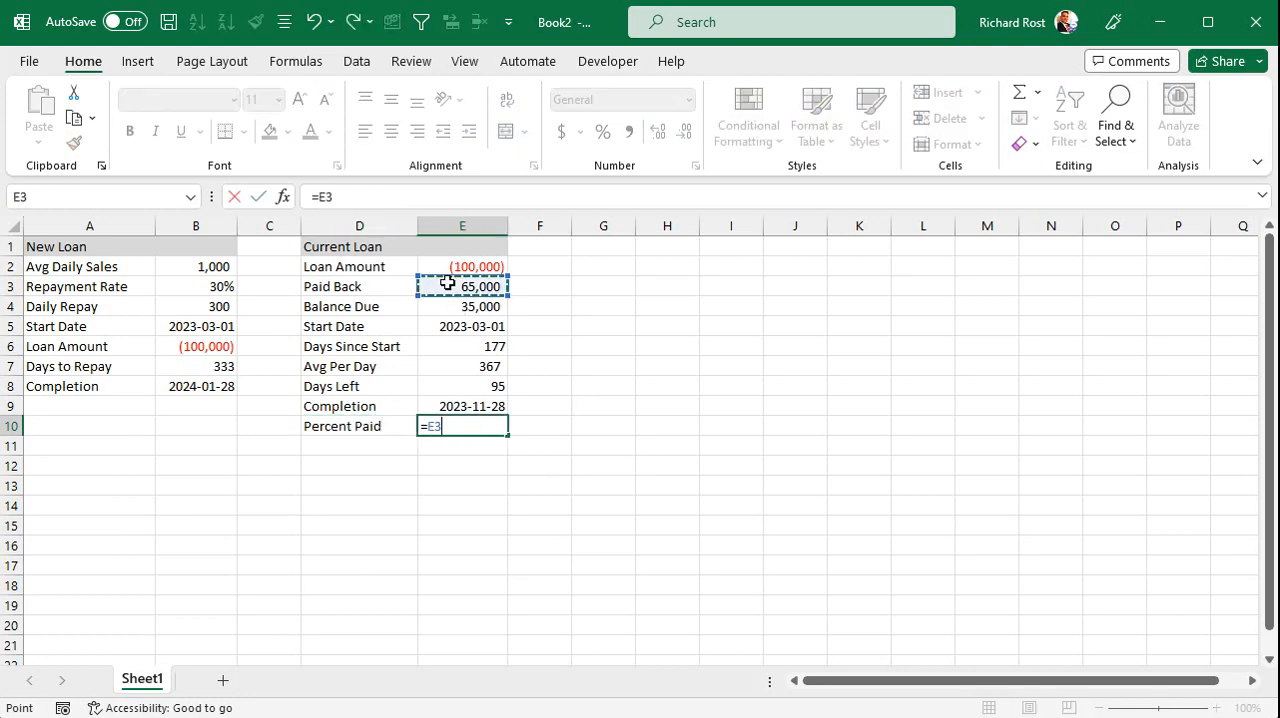
pyautogui.write('/')
pyautogui.click(471, 266)
pyautogui.write('*-1')
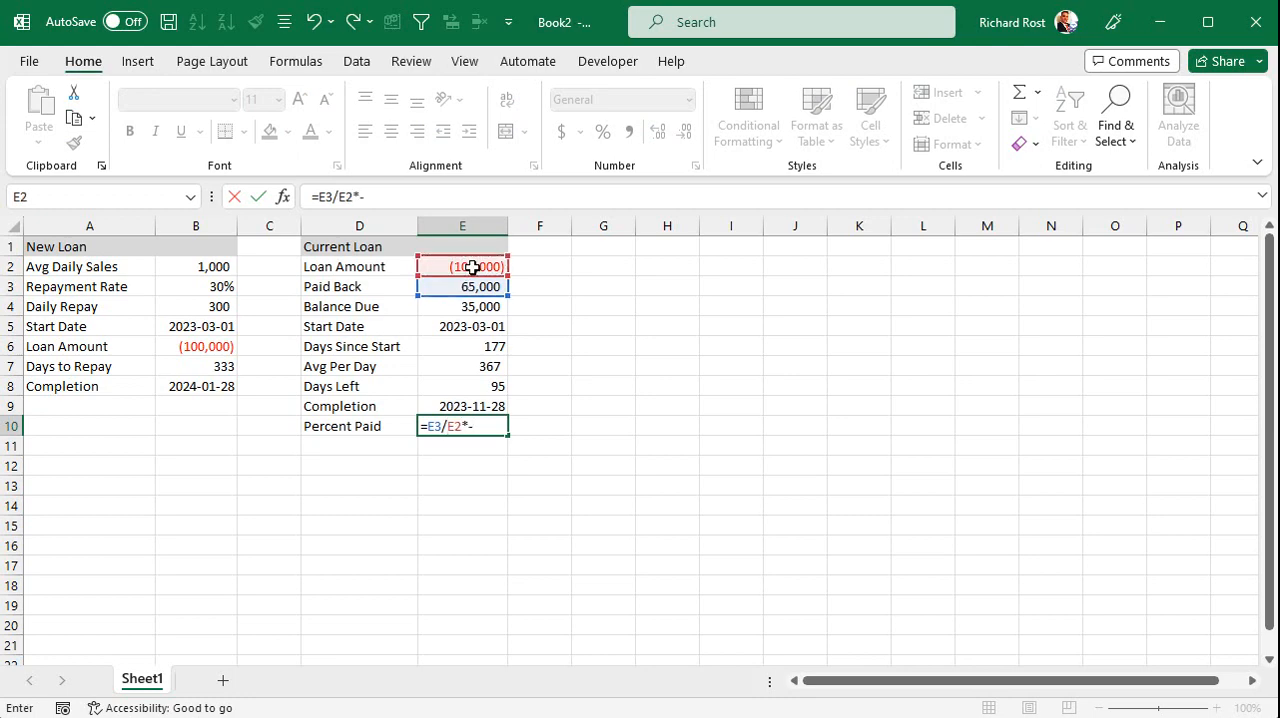
pyautogui.press('Return')
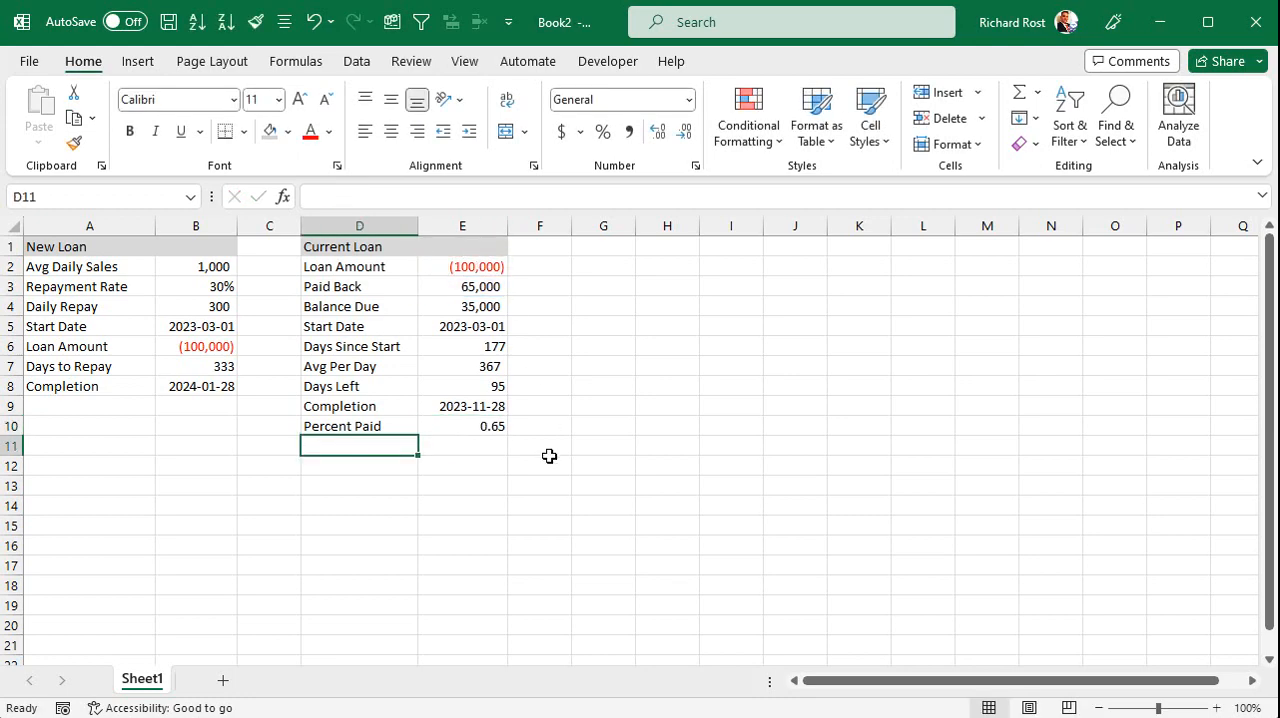
# Format the Percent Paid value in E10 as a percentage.
pyautogui.click(444, 428)
pyautogui.click(603, 133)
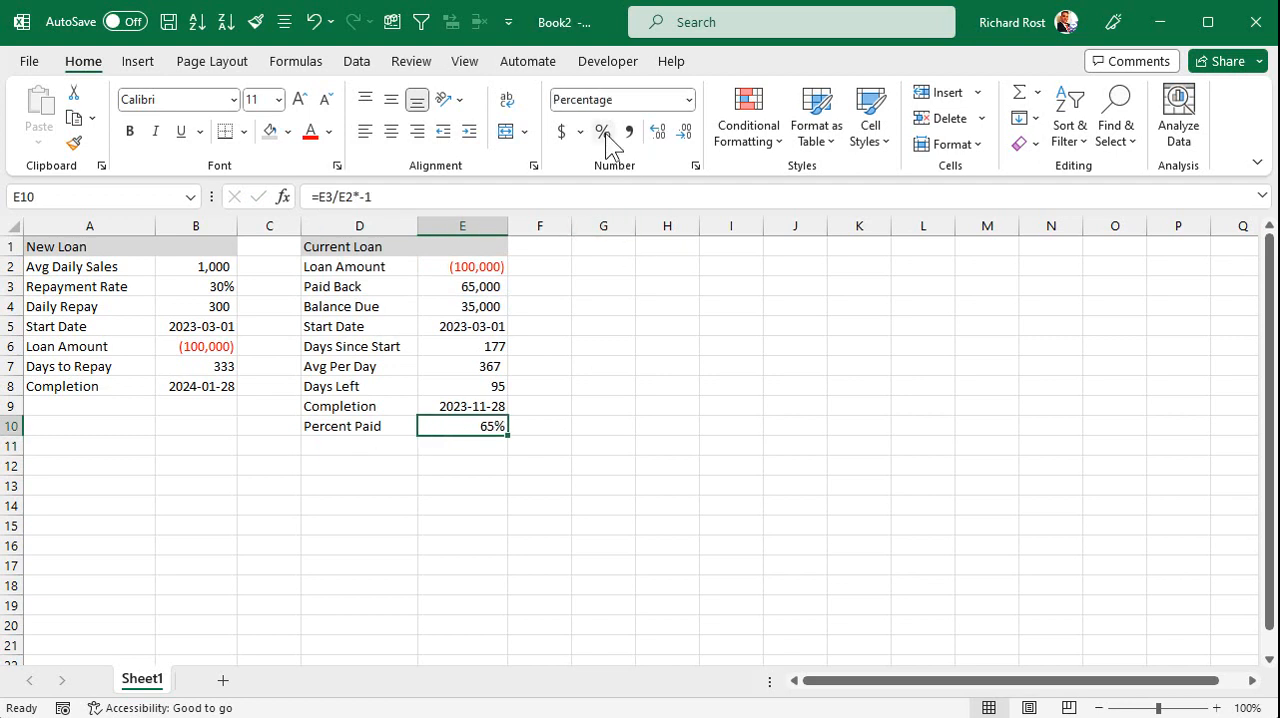
pyautogui.click(316, 503)
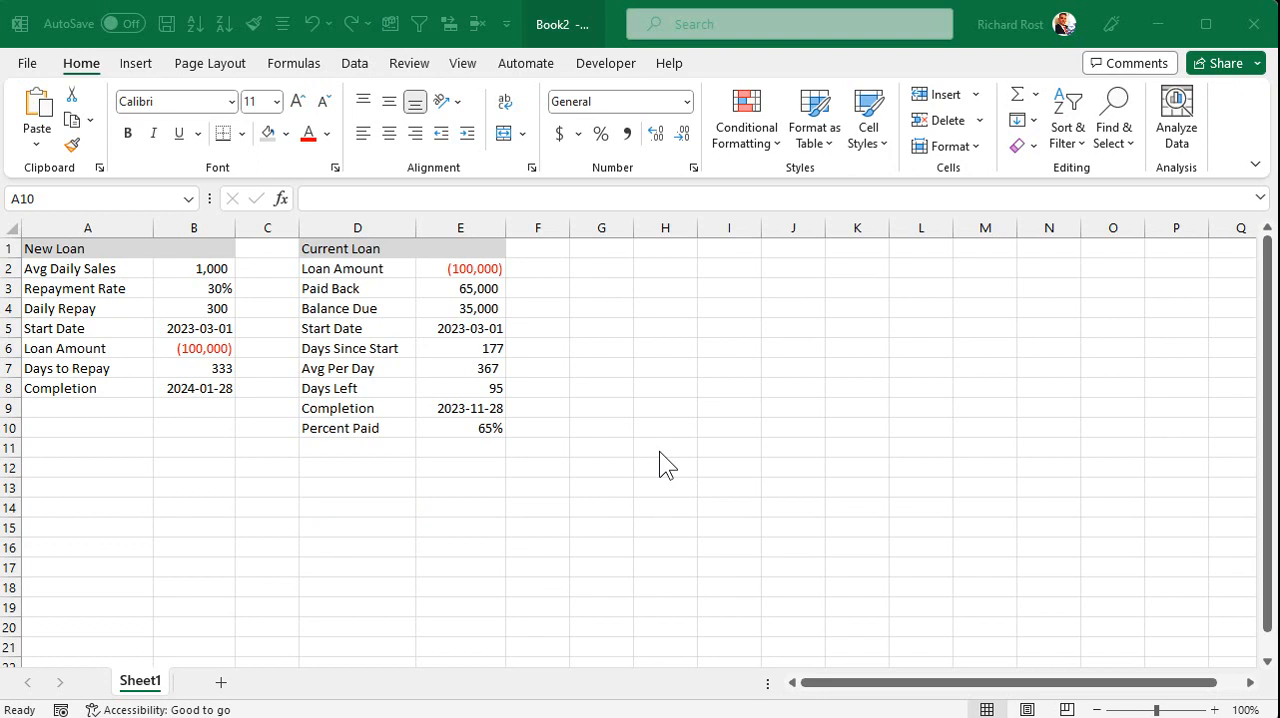
pyautogui.click(482, 486)
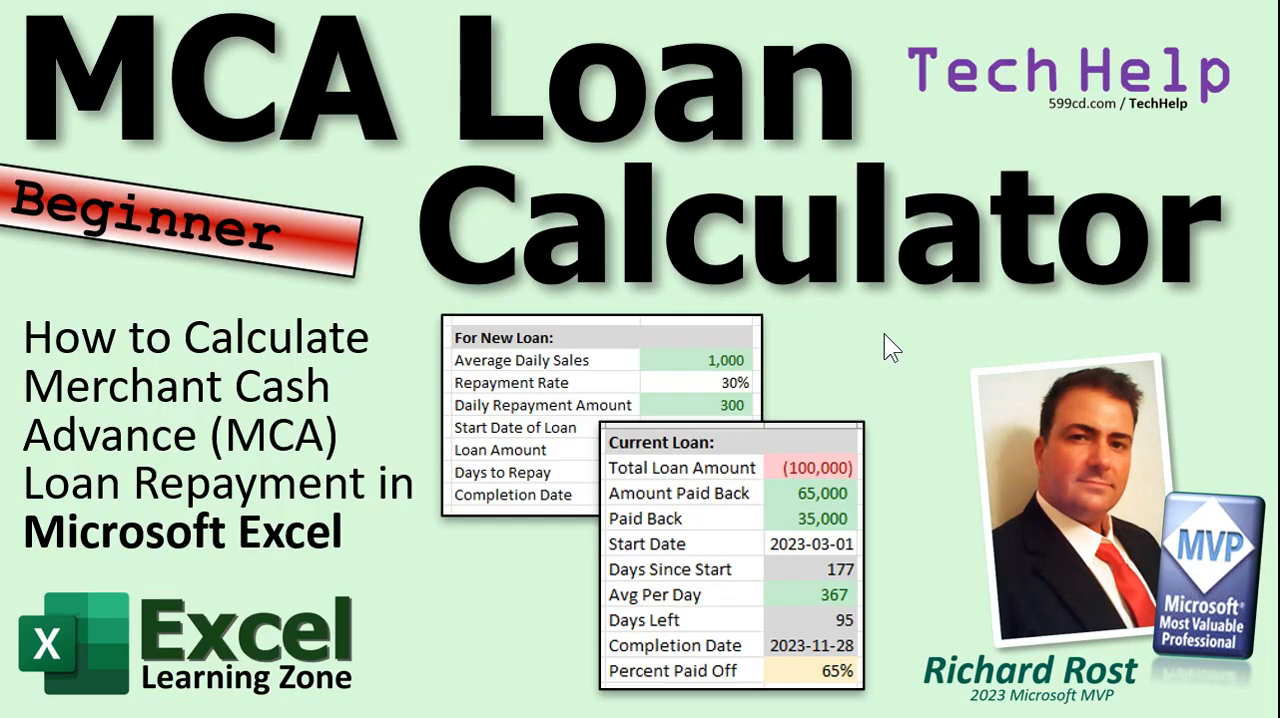